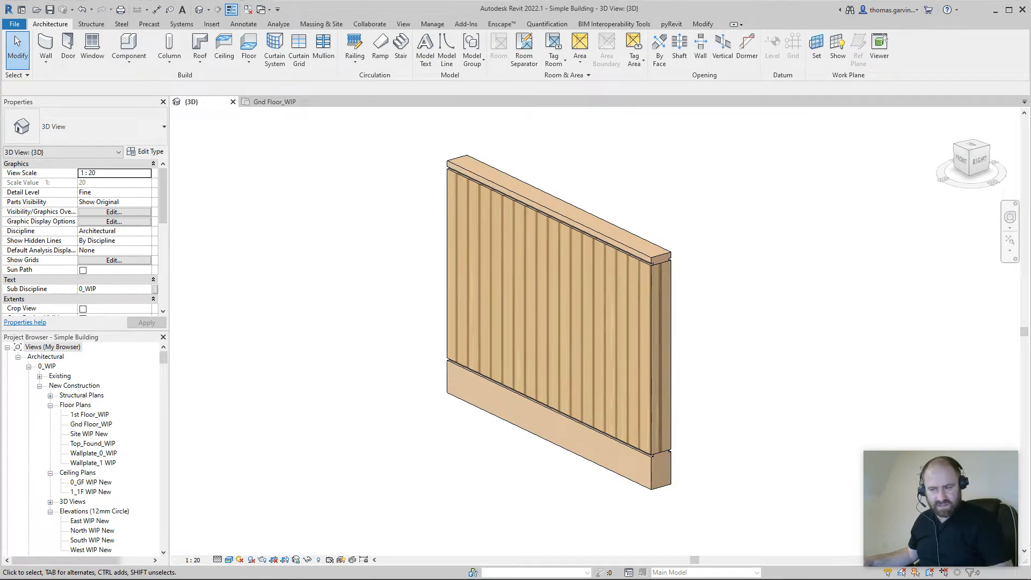
# Examine the reference photo and the Enscape render of the timber-slatted stub wall, and return to the Revit model
pyautogui.hotkey('alt', 'Tab')
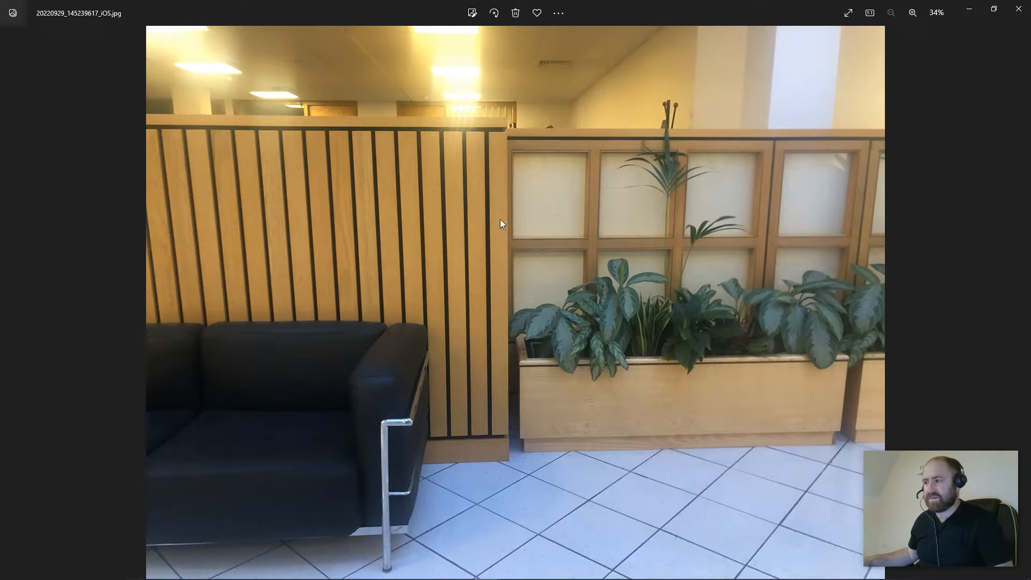
pyautogui.click(967, 10)
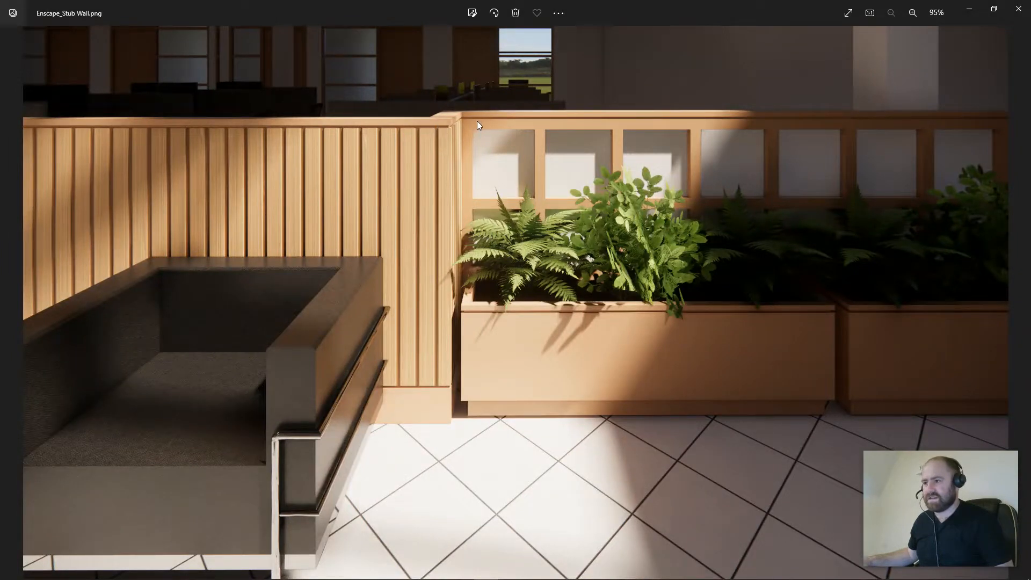
pyautogui.click(358, 131)
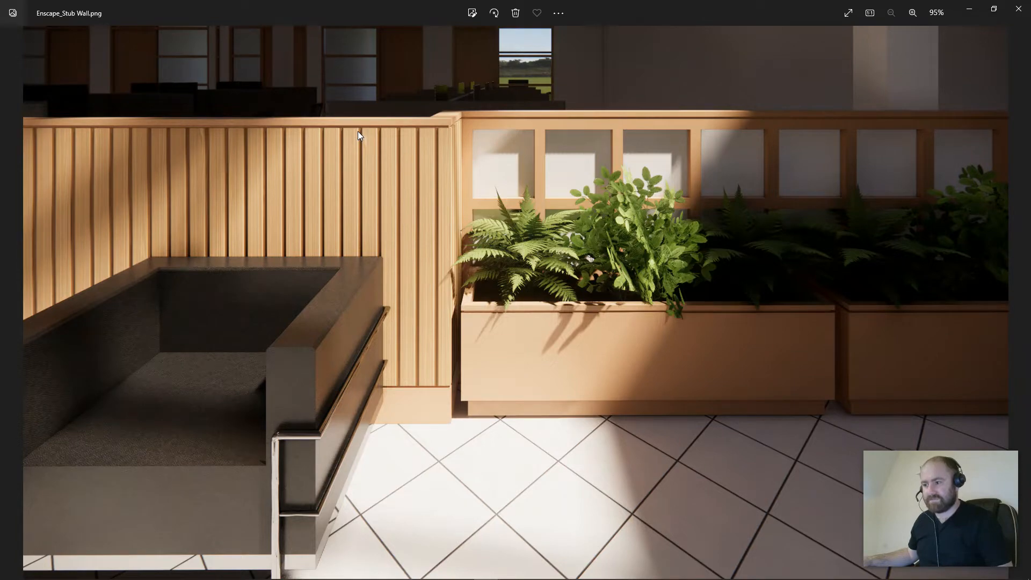
pyautogui.click(970, 16)
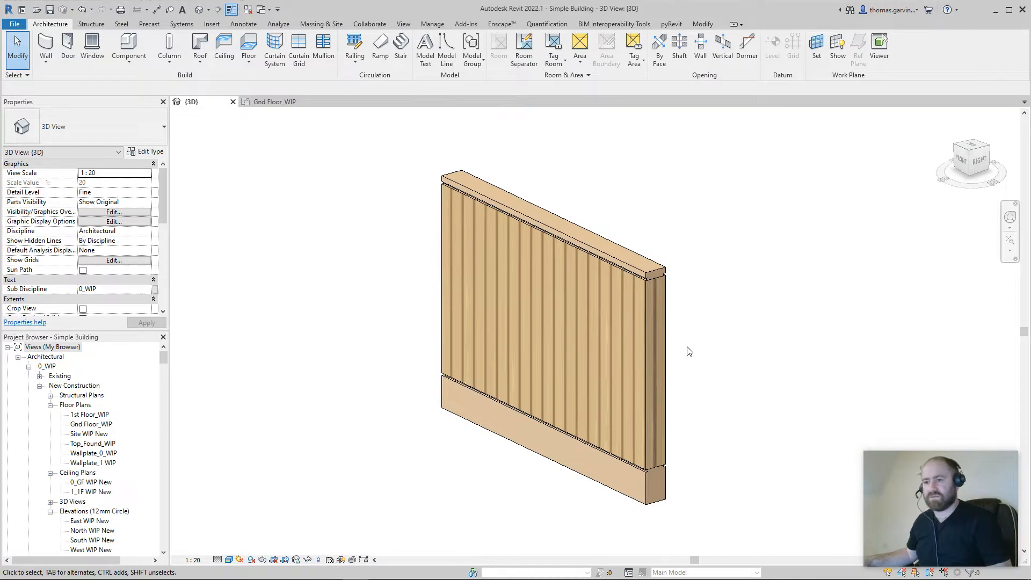
# Open the Gnd Floor_WIP floor plan and inspect the existing stub wall, leaving free space beside it
pyautogui.click(268, 103)
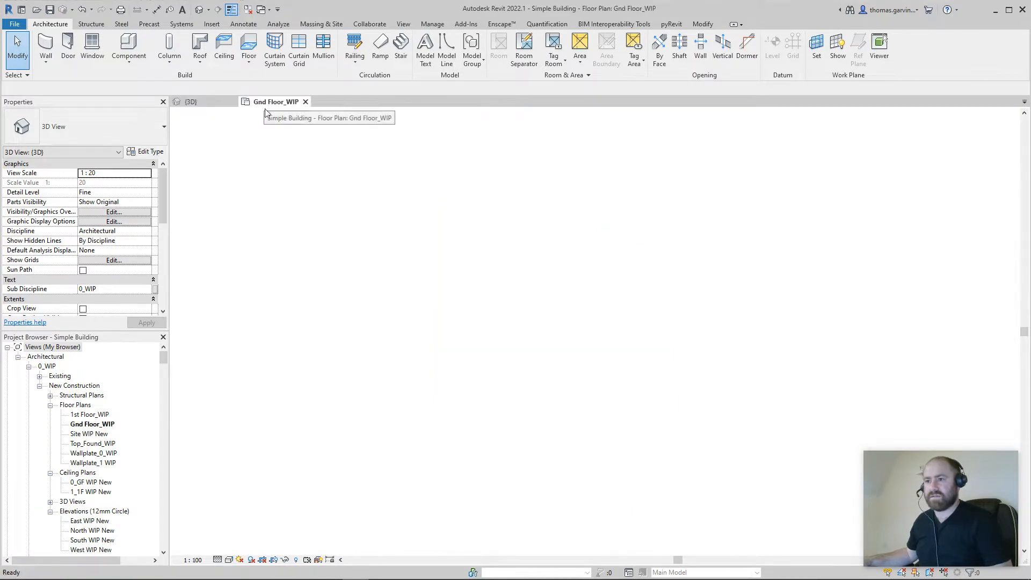
pyautogui.click(458, 227)
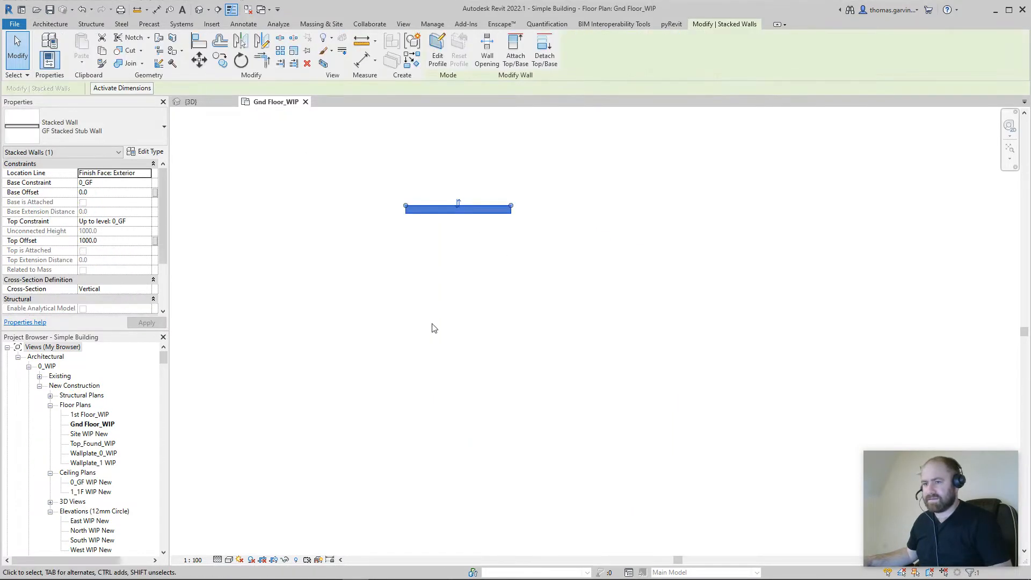
pyautogui.moveTo(524, 342); pyautogui.dragTo(666, 341, button='middle')
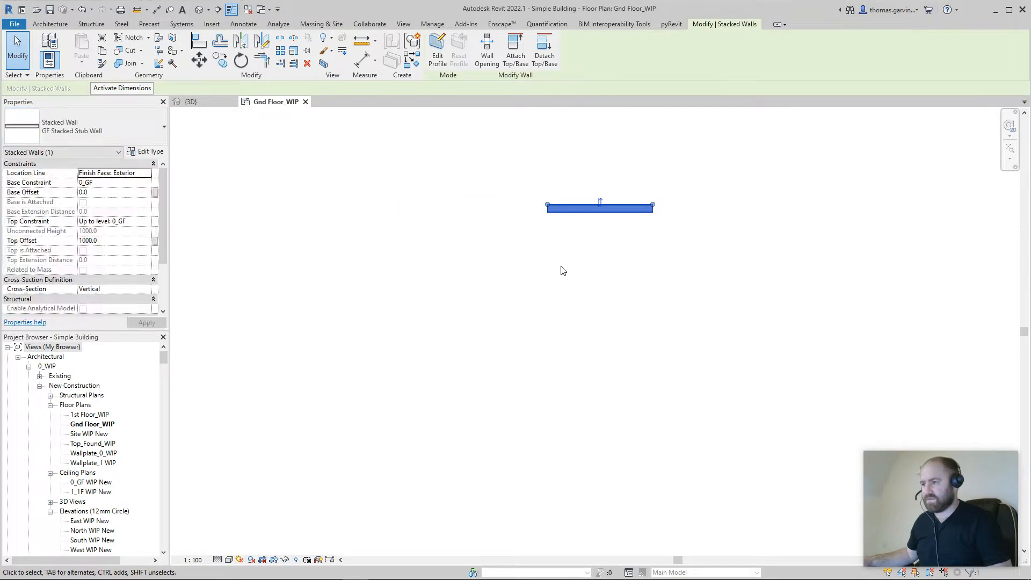
pyautogui.press('Escape')
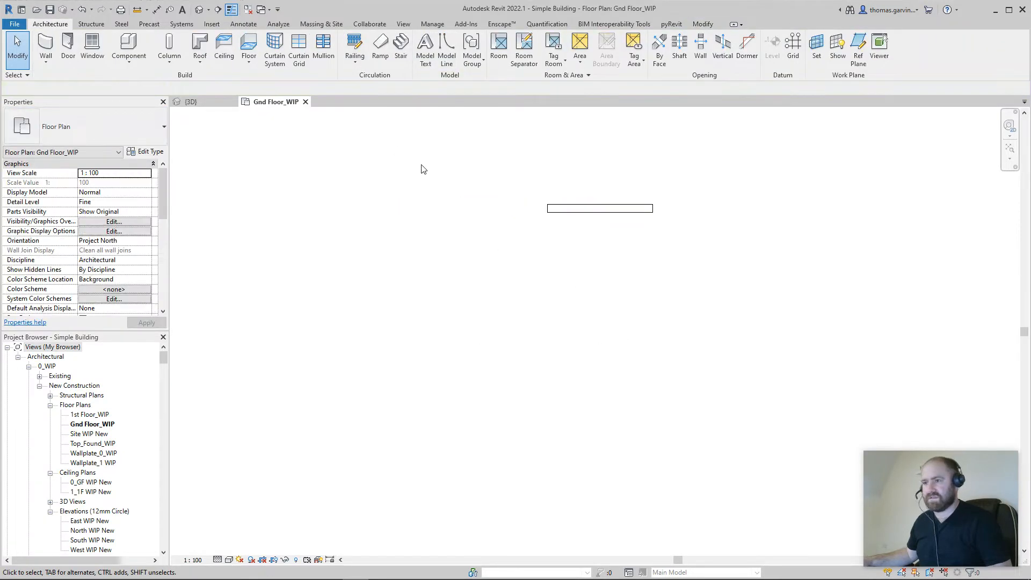
# Start a new wall using the Basic Wall type Generic - 100mm
pyautogui.click(46, 46)
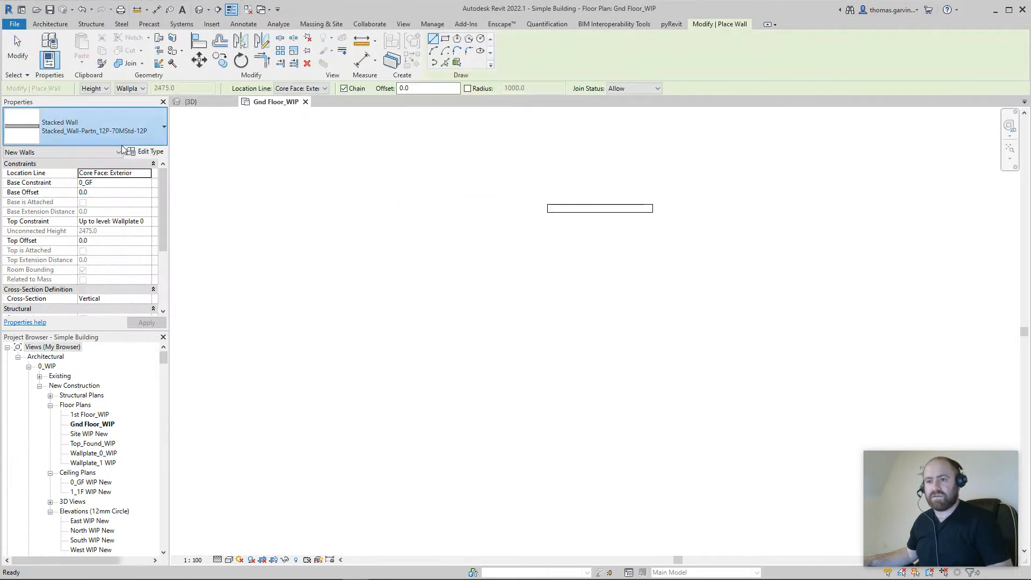
pyautogui.click(122, 132)
pyautogui.scroll(6, 120, 236)
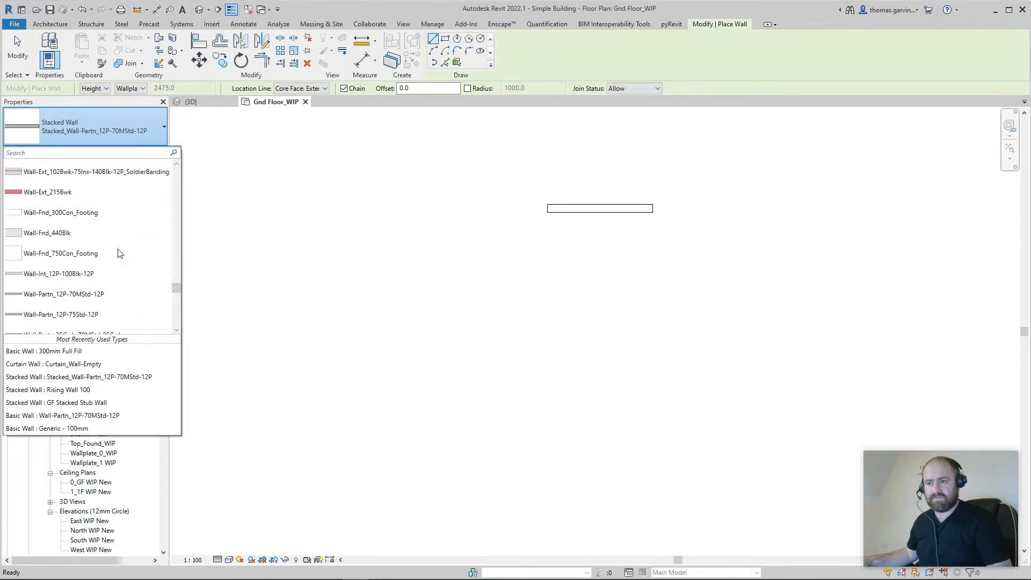
pyautogui.scroll(10, 119, 252)
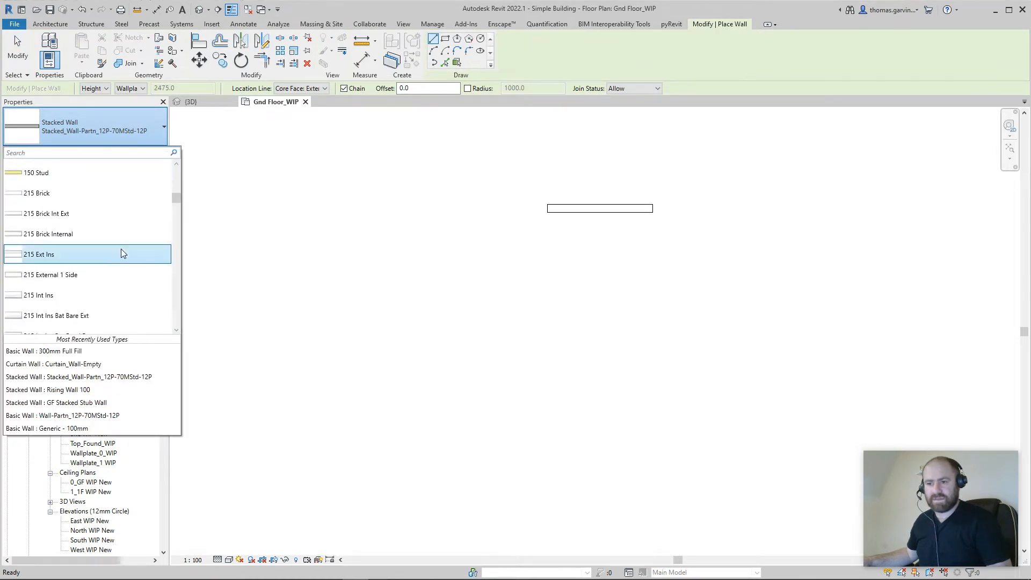
pyautogui.scroll(-10, 121, 252)
pyautogui.scroll(6, 122, 258)
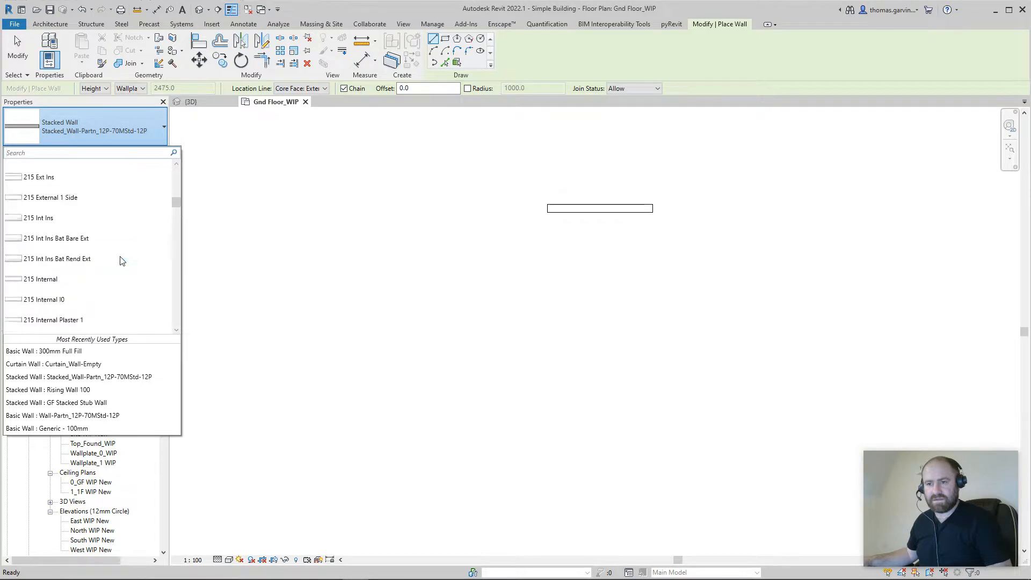
pyautogui.scroll(10, 122, 258)
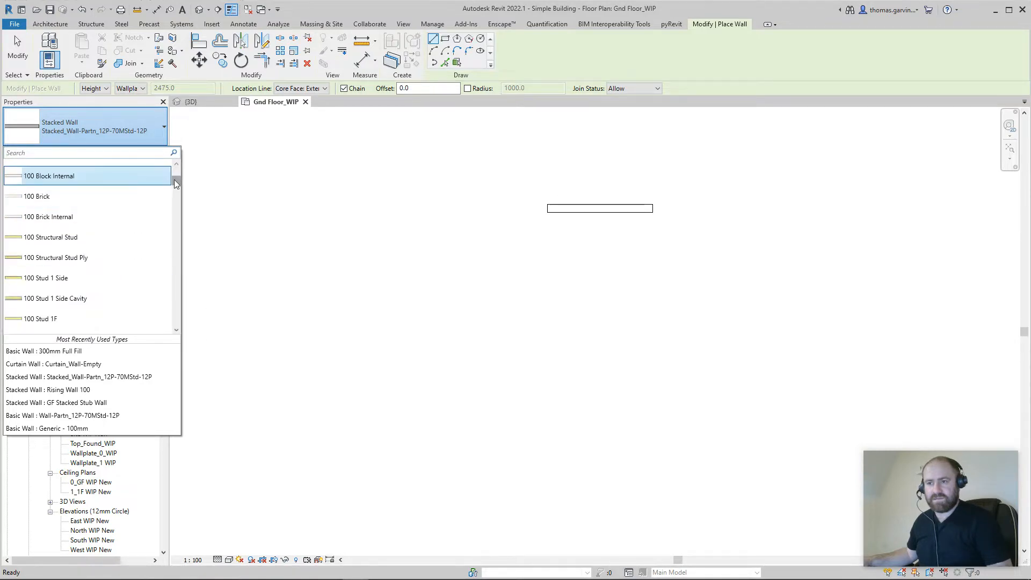
pyautogui.moveTo(176, 184); pyautogui.dragTo(178, 259)
pyautogui.click(99, 200)
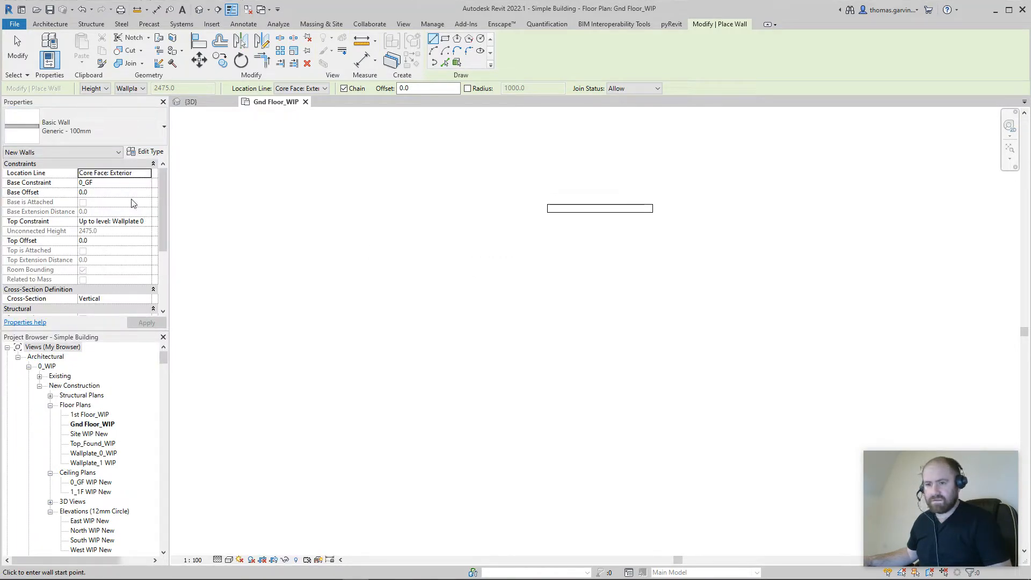
# Constrain the new wall's top to level 0_GF with a top offset of 1000 mm
pyautogui.click(142, 222)
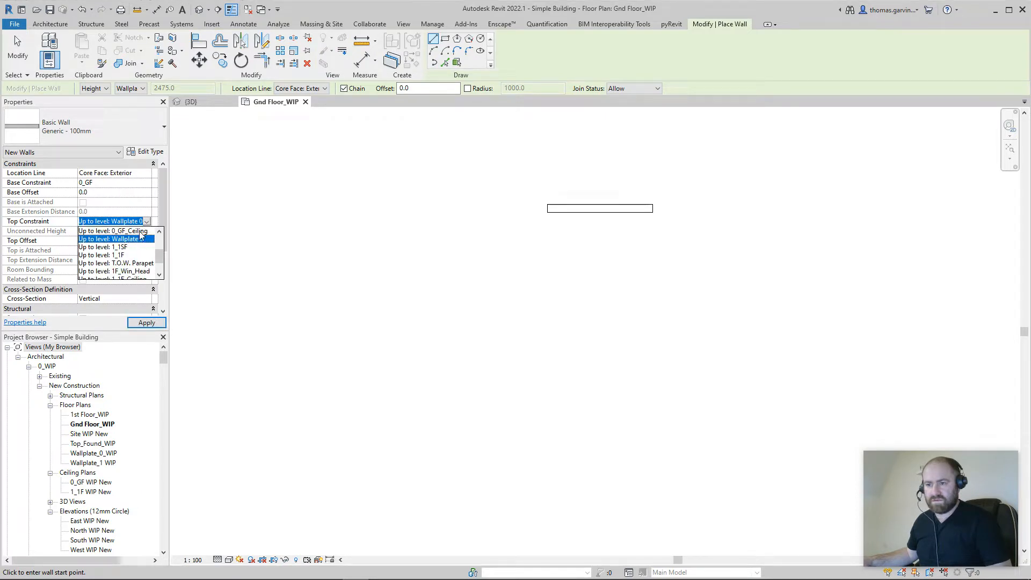
pyautogui.scroll(2, 141, 234)
pyautogui.click(128, 264)
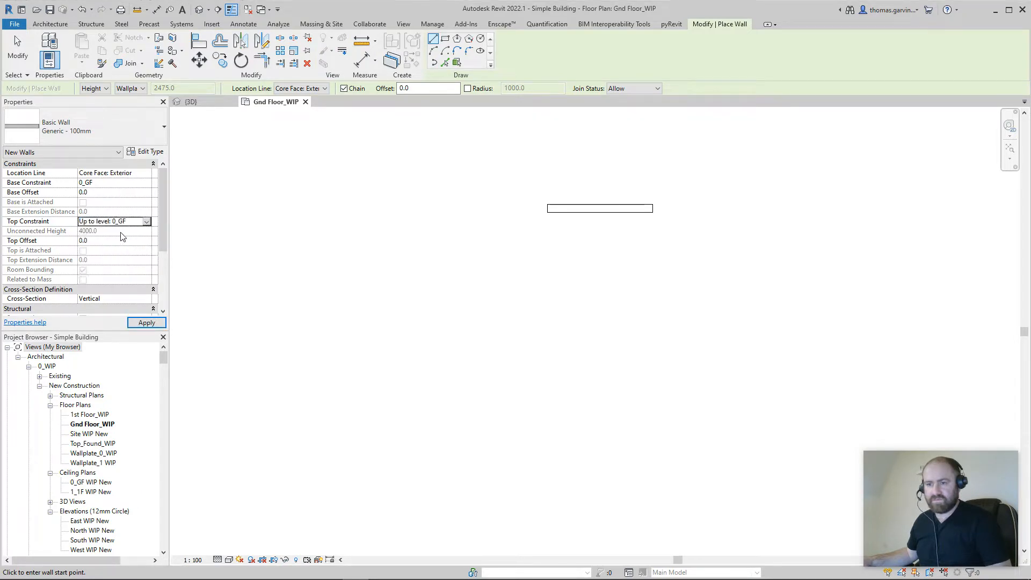
pyautogui.click(120, 240)
pyautogui.write('100')
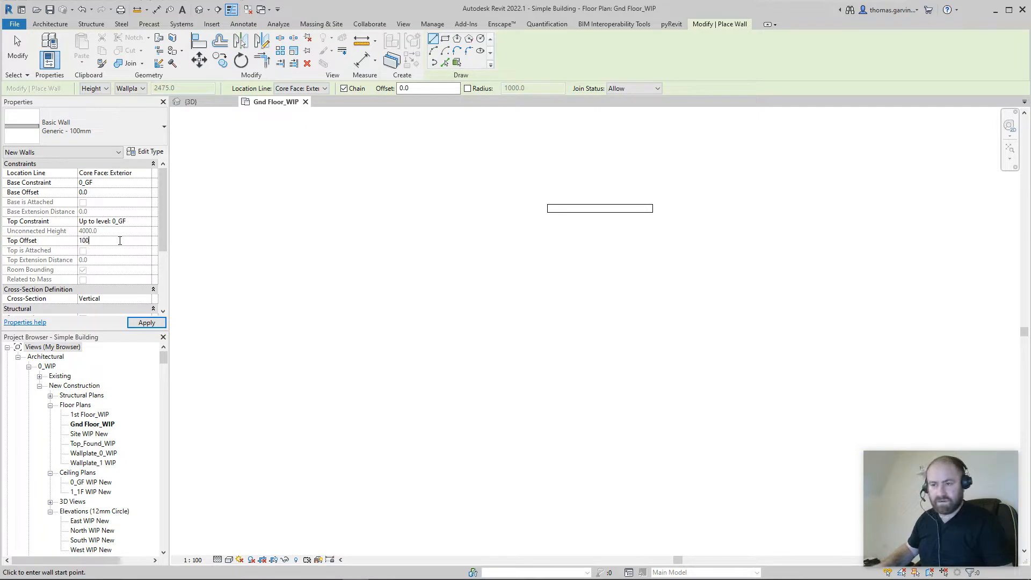
pyautogui.write('0')
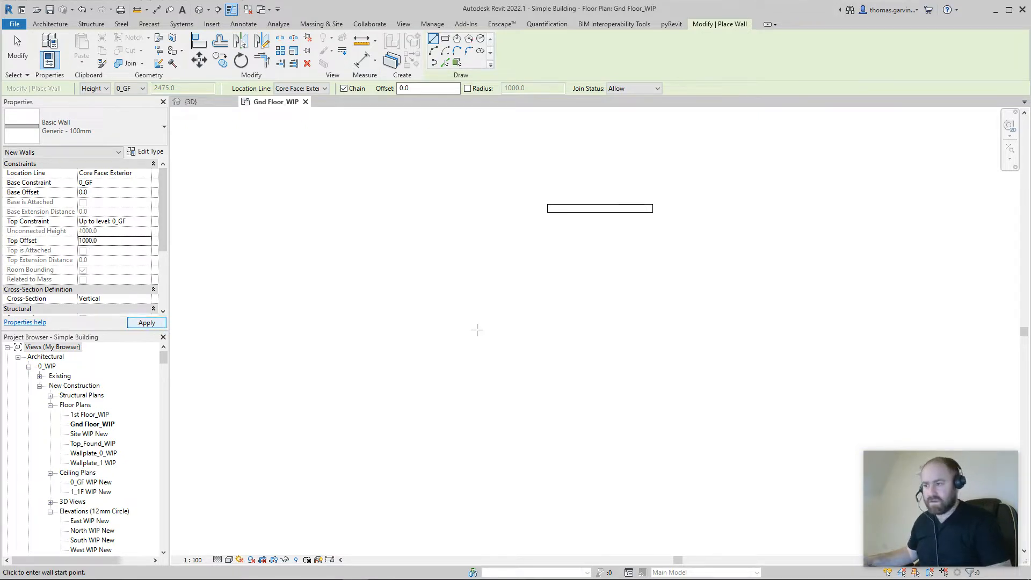
# Draw a horizontal wall 900 mm long, below and to the left of the existing stub wall
pyautogui.click(461, 248)
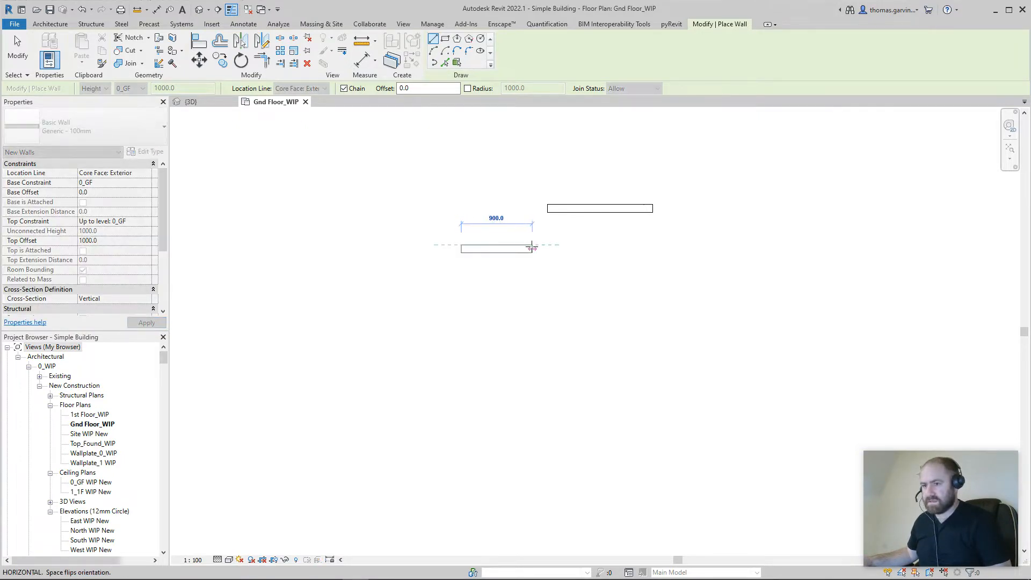
pyautogui.click(532, 249)
pyautogui.press('Escape')
pyautogui.press('Escape')
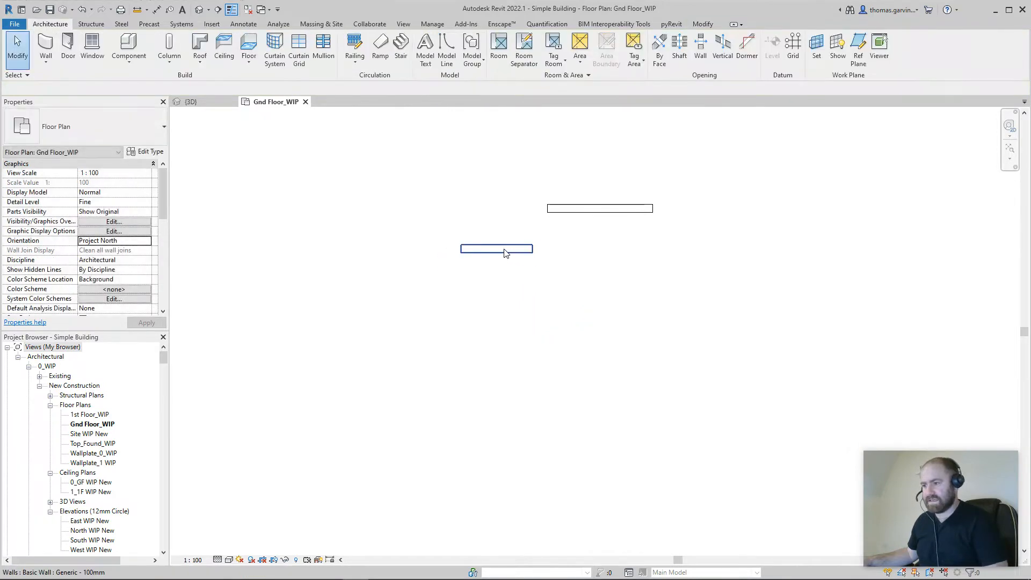
# Duplicate the new wall's type under the name "0 Base Wall"
pyautogui.click(505, 250)
pyautogui.click(143, 152)
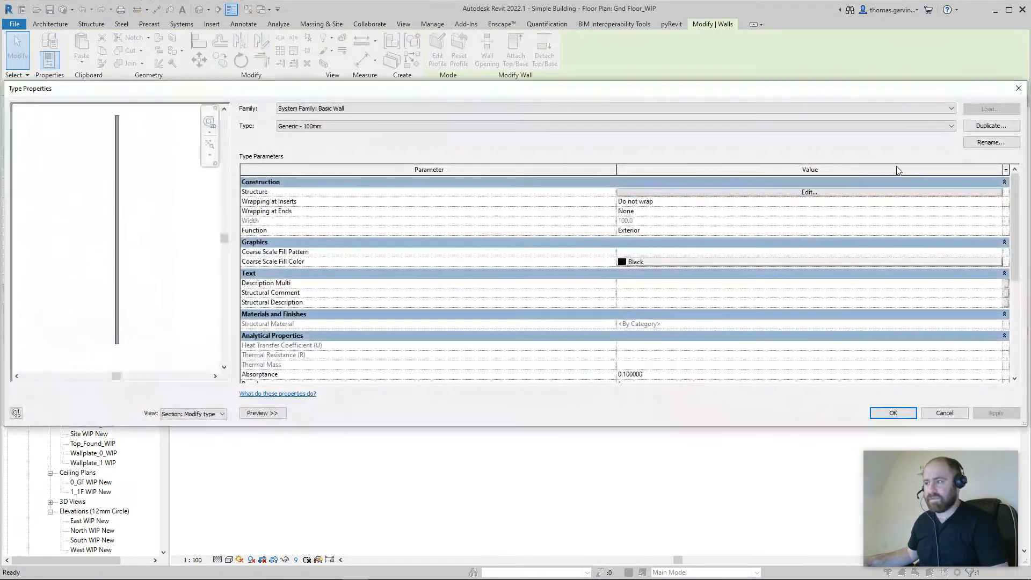
pyautogui.click(991, 126)
pyautogui.write('0')
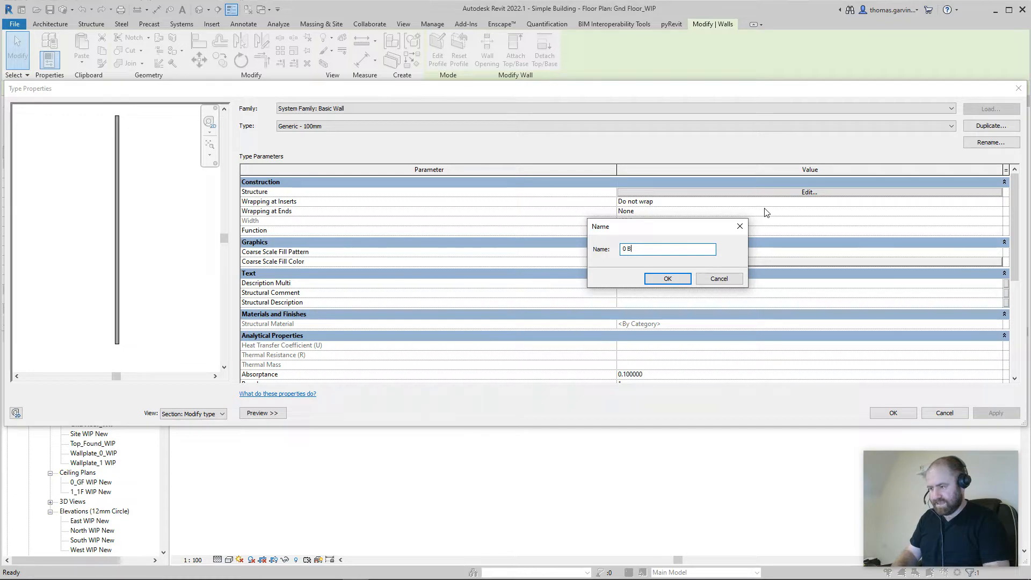
pyautogui.write(' Base Wall')
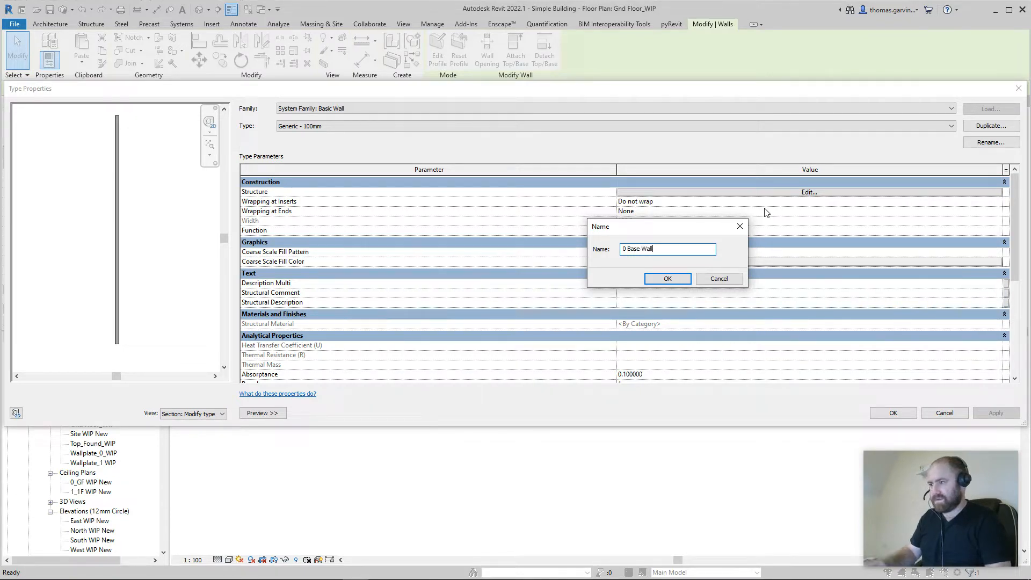
pyautogui.click(650, 281)
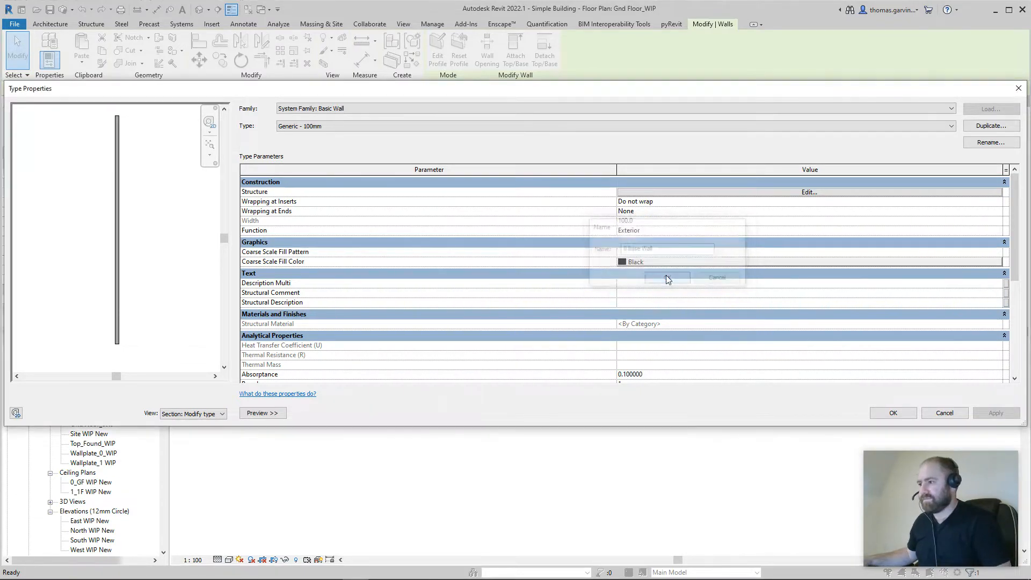
# Assign the Internal Door material to the structure layer of the 0 Base Wall type and accept the type changes
pyautogui.click(766, 193)
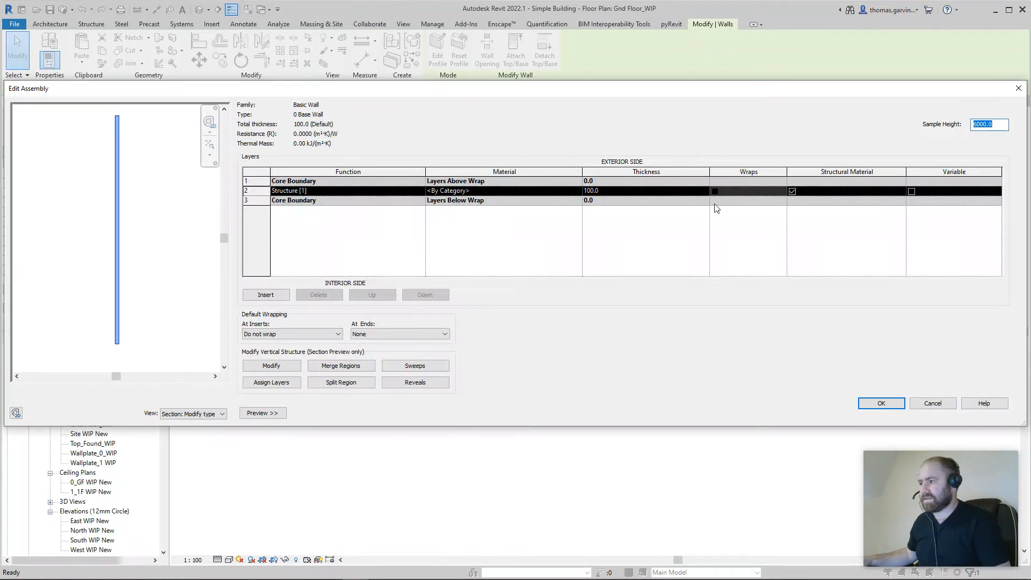
pyautogui.click(628, 192)
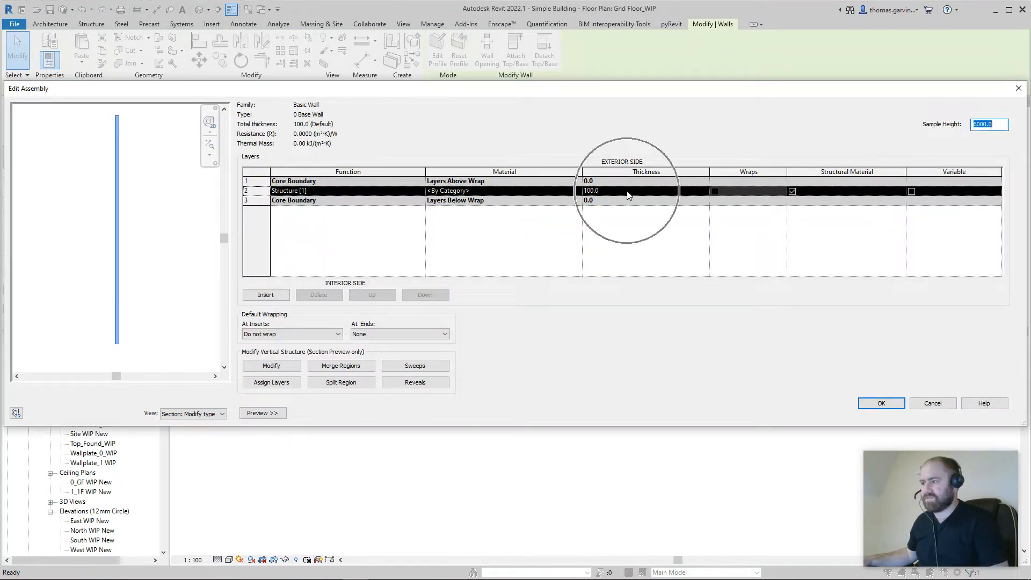
pyautogui.click(576, 193)
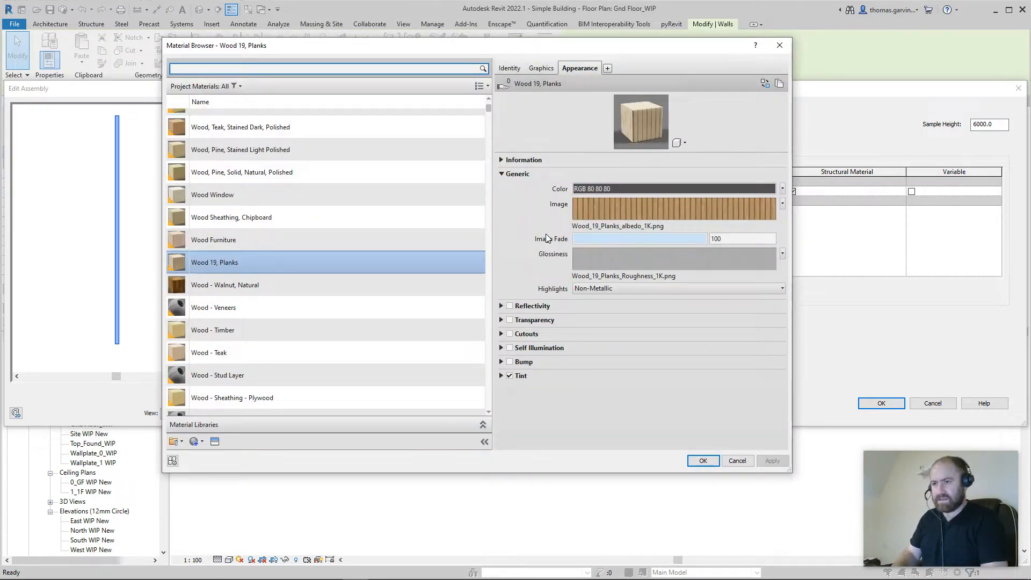
pyautogui.write('internal')
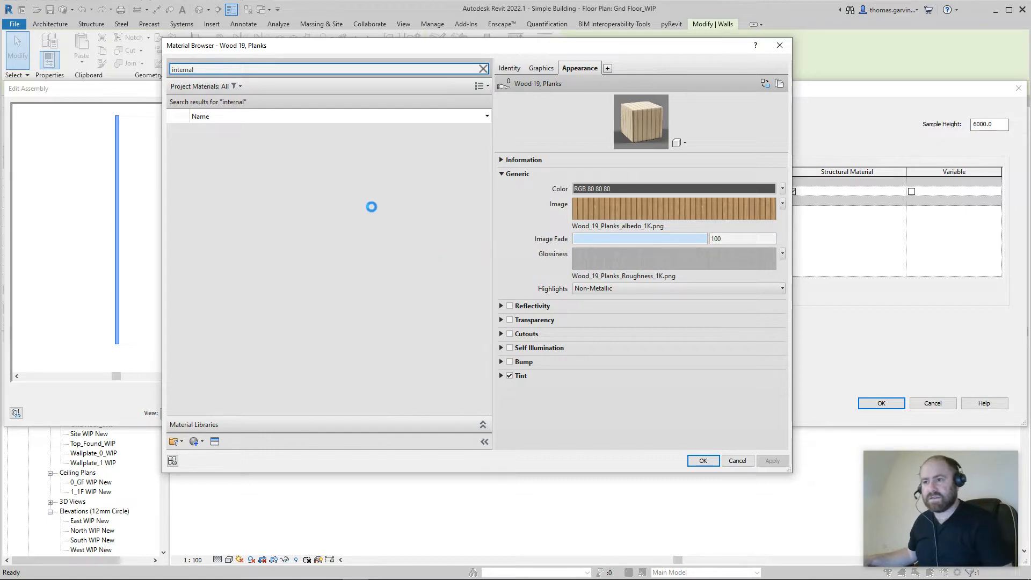
pyautogui.click(240, 177)
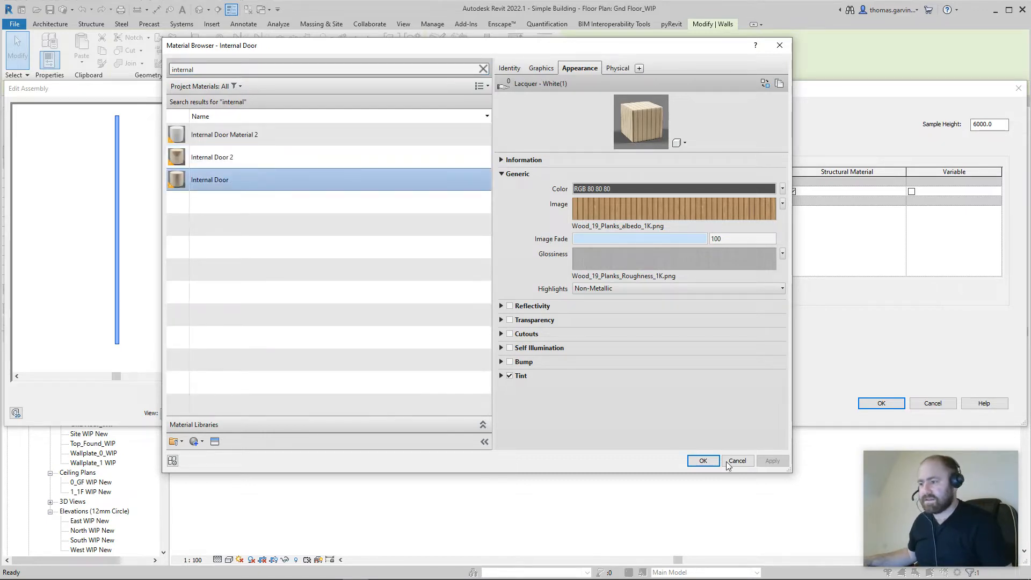
pyautogui.click(702, 461)
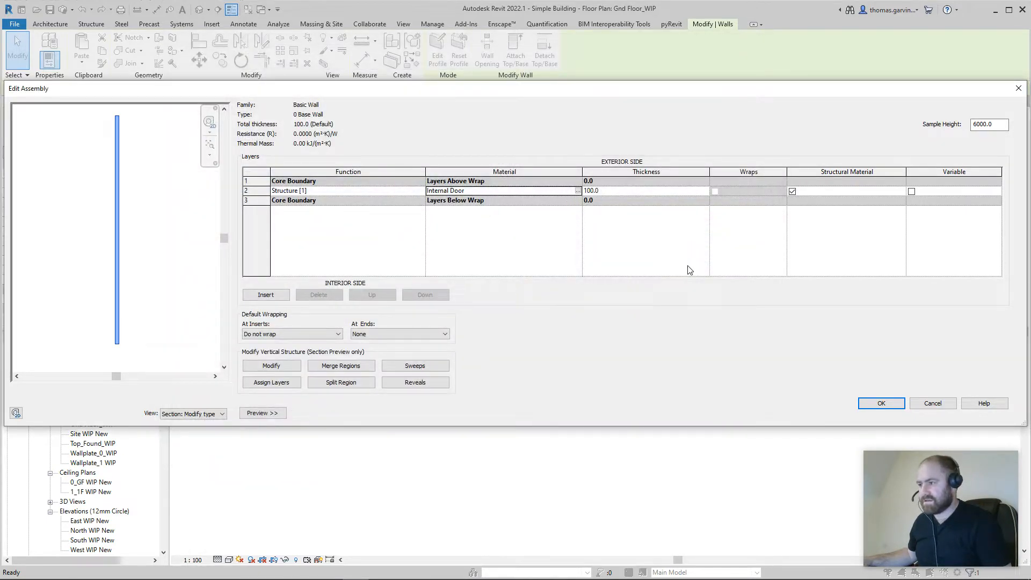
pyautogui.click(578, 190)
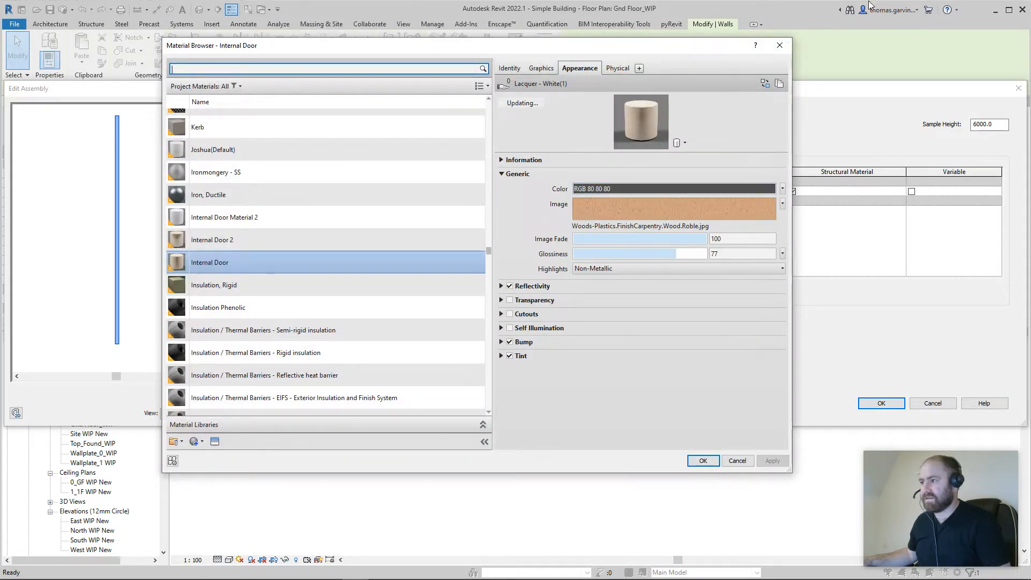
pyautogui.click(781, 46)
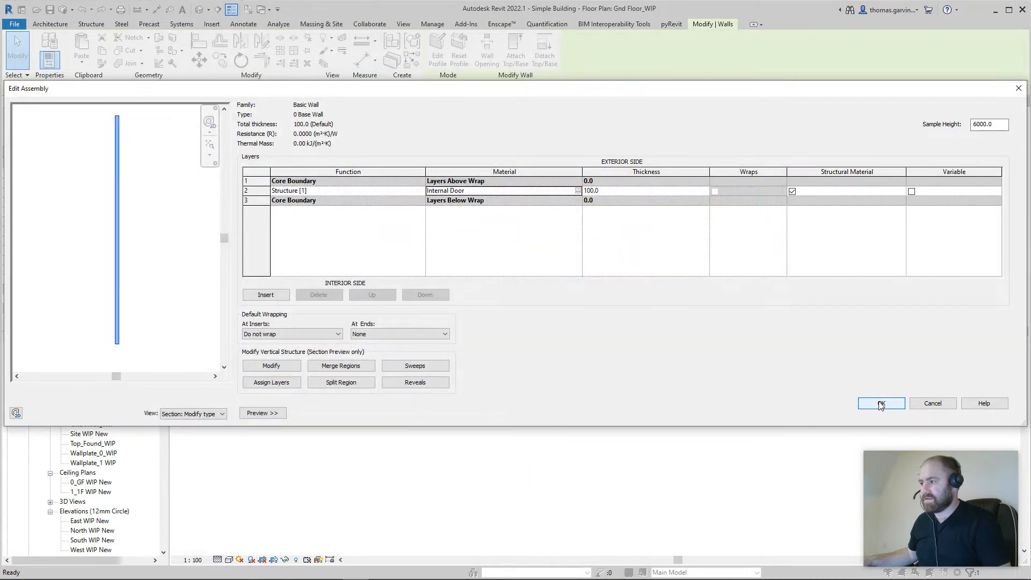
pyautogui.click(861, 403)
pyautogui.click(896, 406)
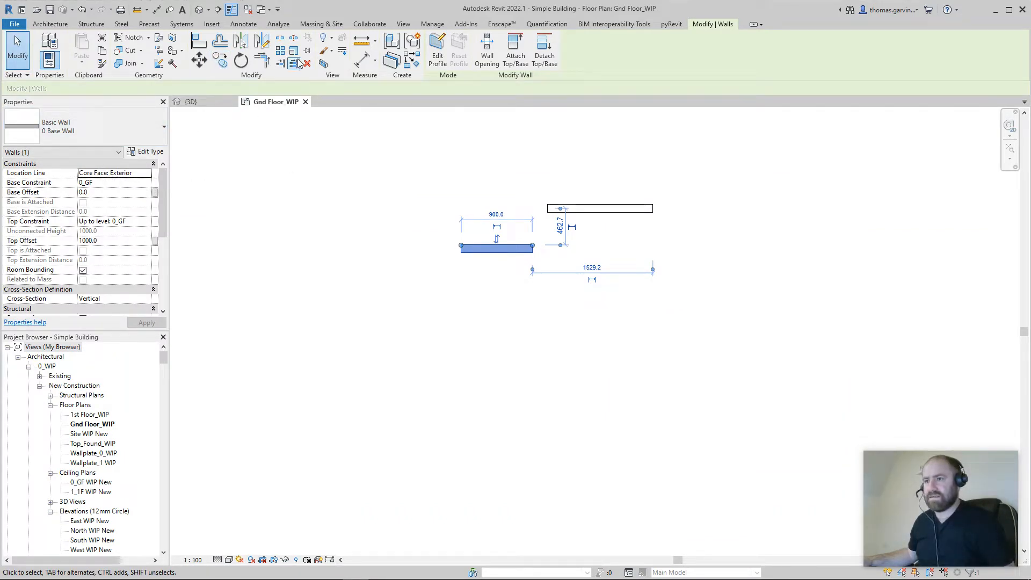
# Copy the 0 Base Wall twice, staggering the copies diagonally below and to the left of the original
pyautogui.click(220, 59)
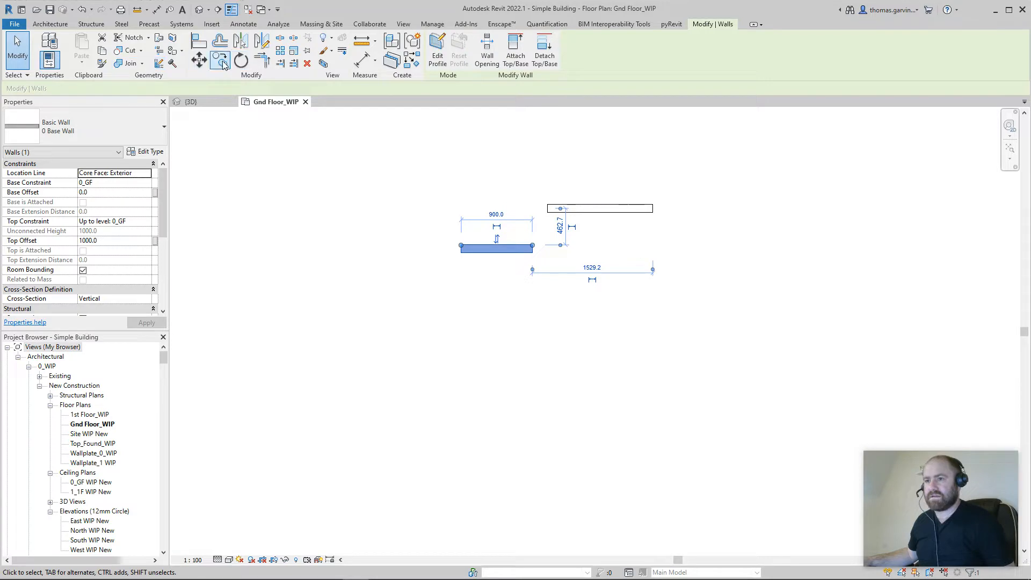
pyautogui.click(505, 247)
pyautogui.click(504, 247)
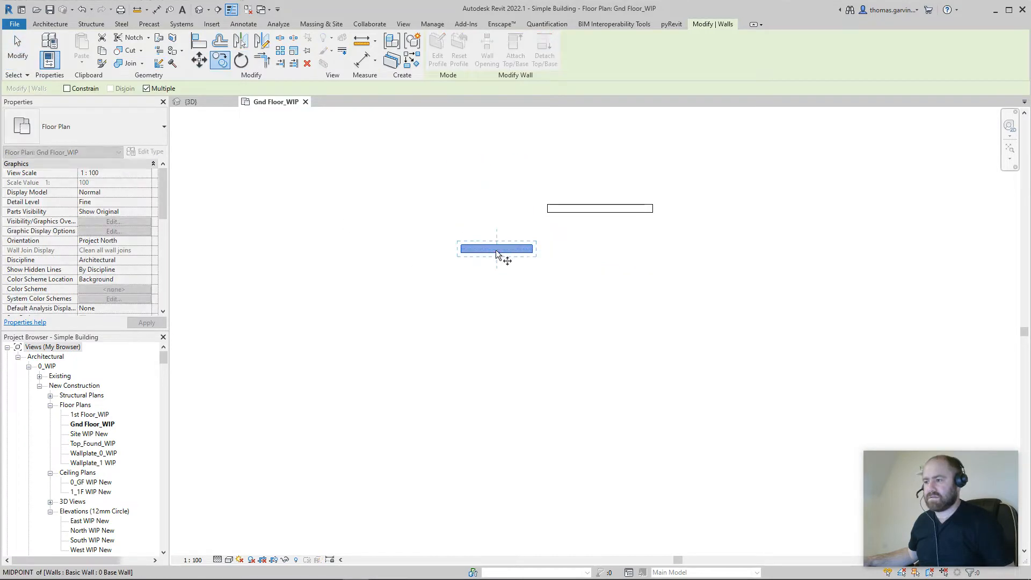
pyautogui.click(468, 288)
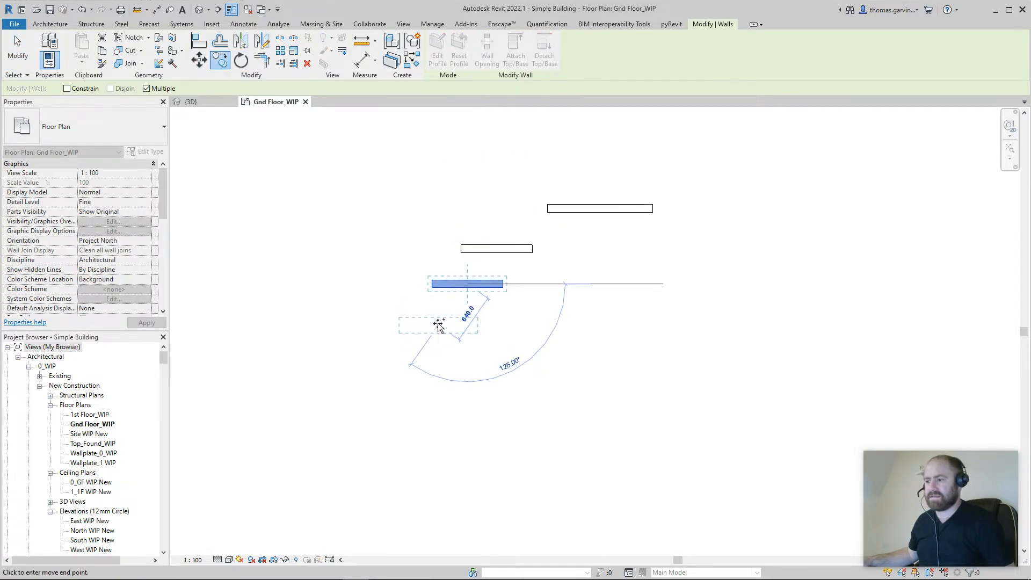
pyautogui.click(443, 318)
pyautogui.press('Escape')
pyautogui.press('Escape')
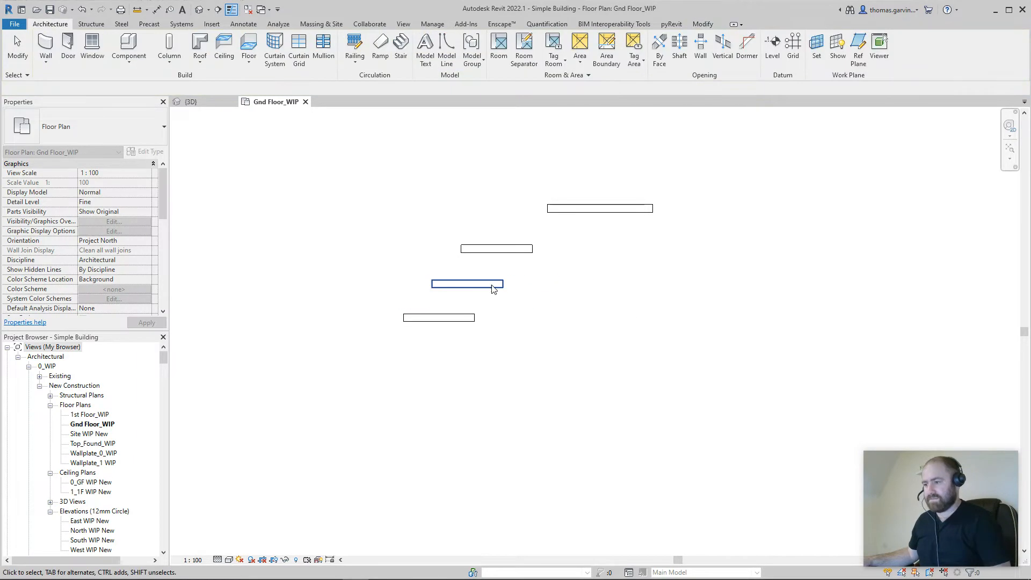
# Duplicate the middle copied wall's type under the name "0 Mid Wall"
pyautogui.click(489, 284)
pyautogui.click(146, 152)
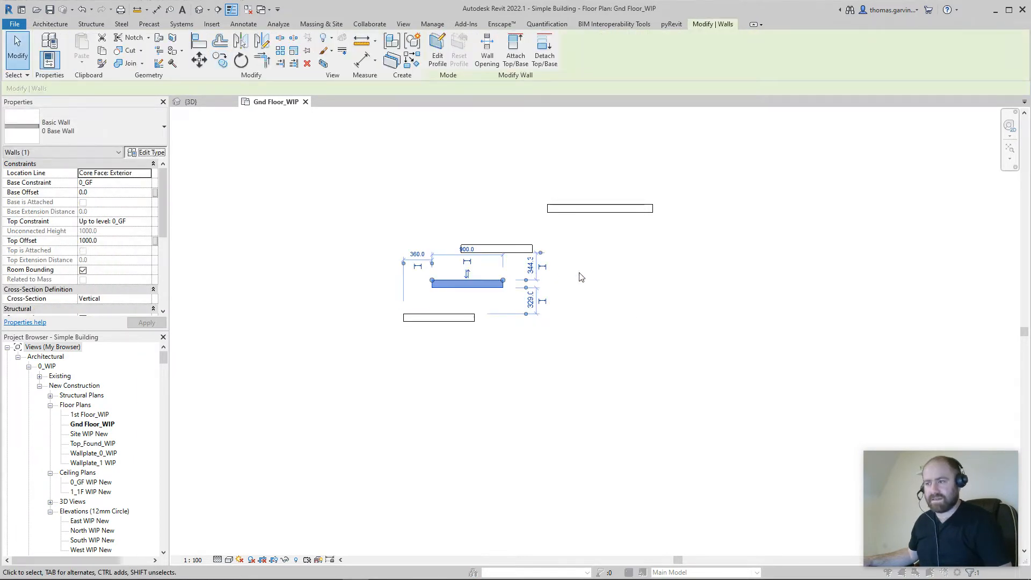
pyautogui.click(984, 128)
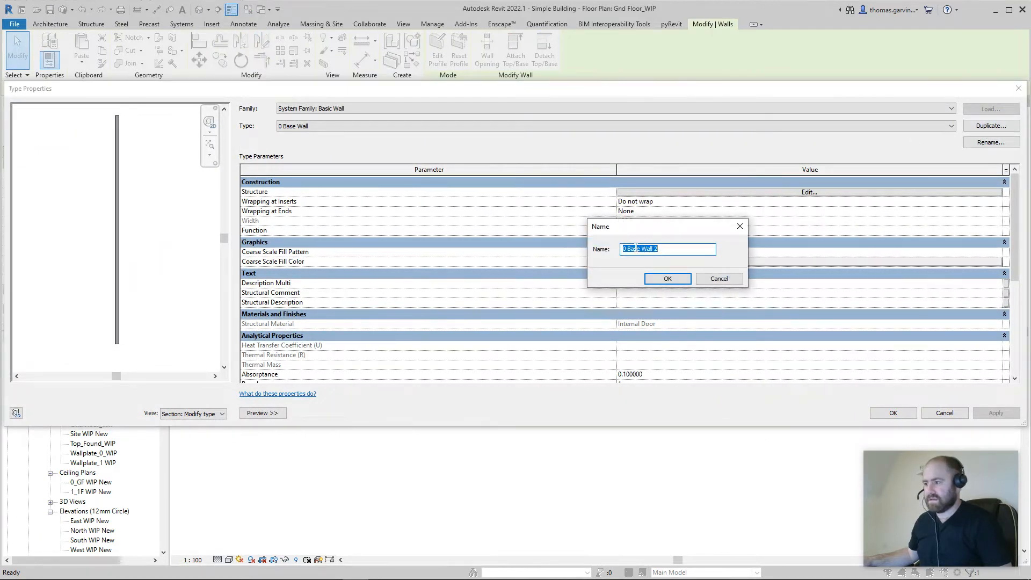
pyautogui.moveTo(628, 248); pyautogui.dragTo(686, 253)
pyautogui.write('Mi')
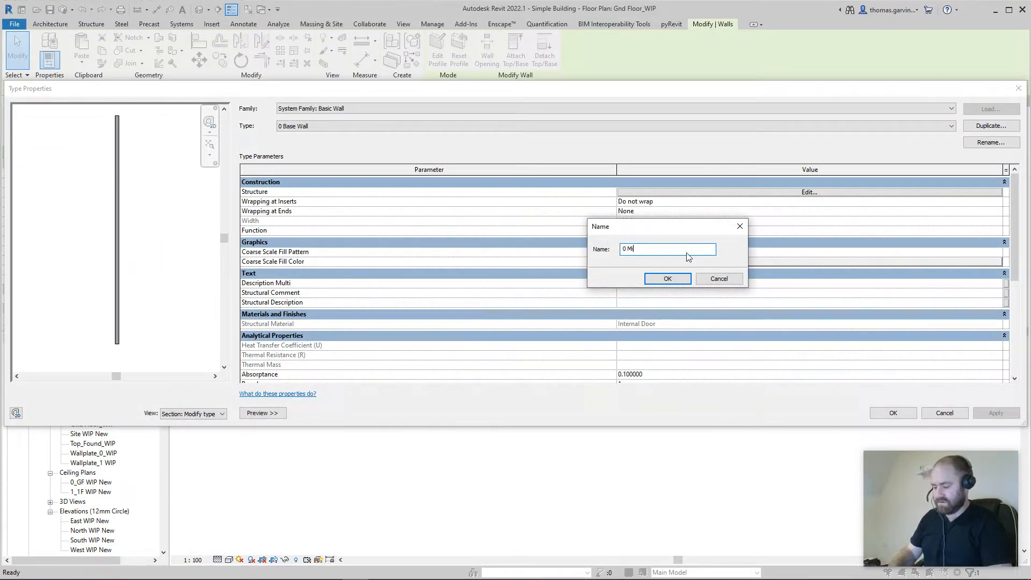
pyautogui.write('d Wall')
pyautogui.press('Return')
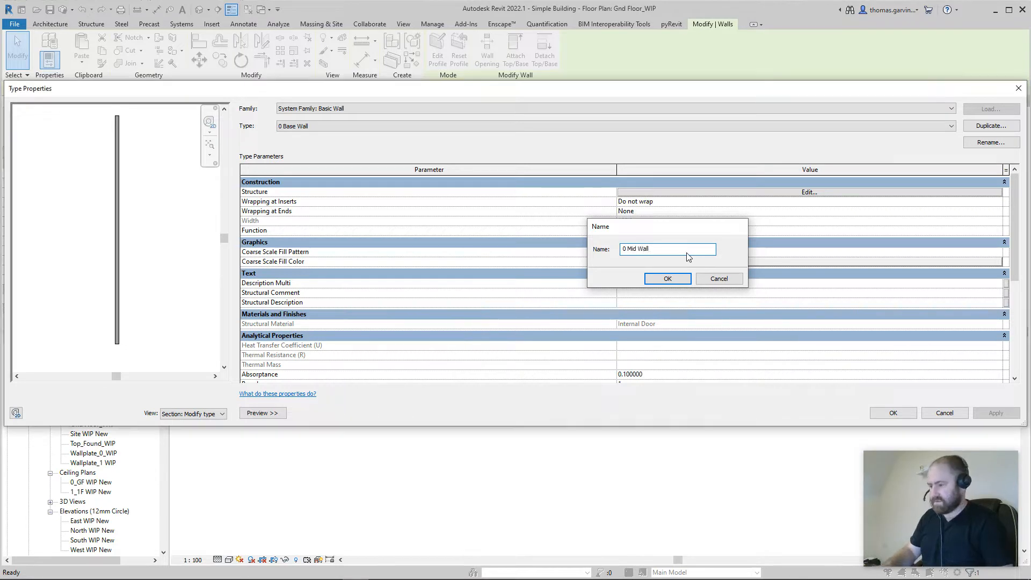
# Assign the Wood 19, Planks material to the structure layer of the 0 Mid Wall type and accept the type changes
pyautogui.click(778, 192)
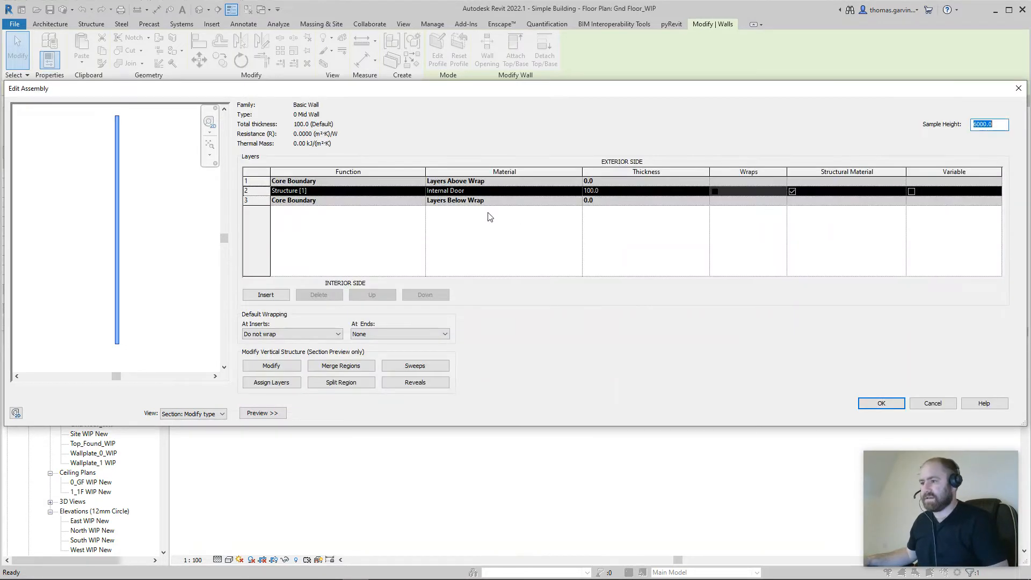
pyautogui.click(575, 192)
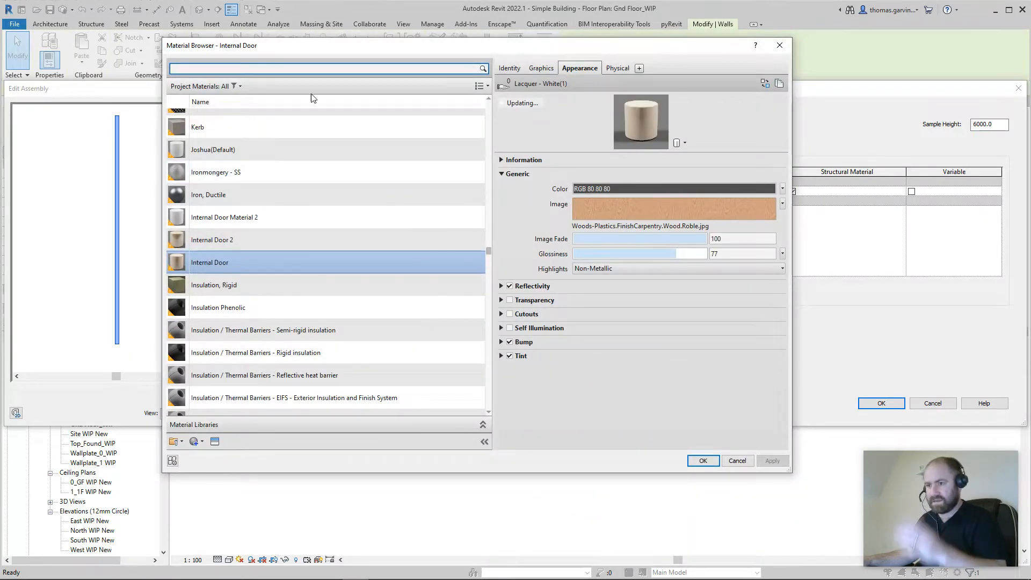
pyautogui.write('plank')
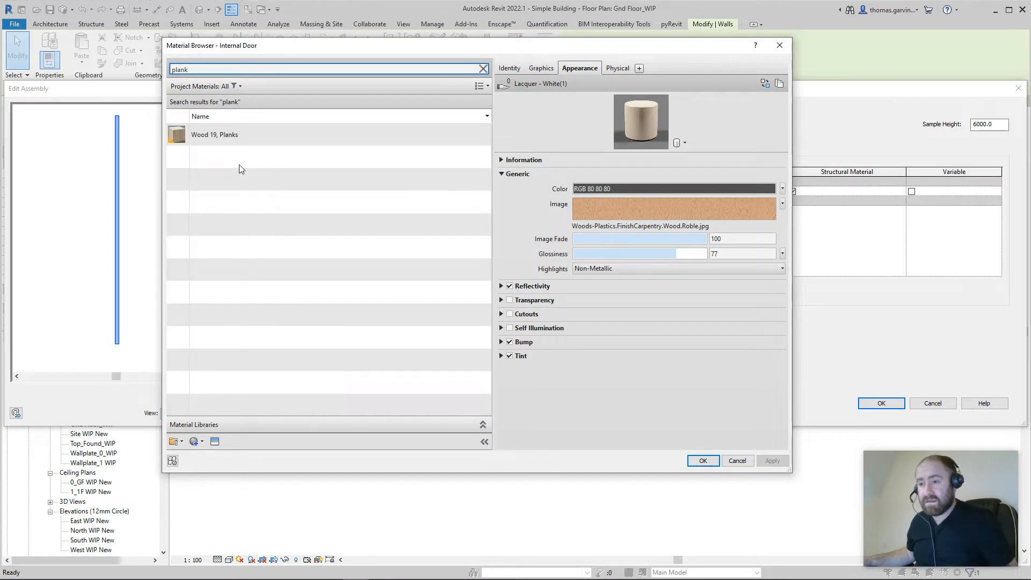
pyautogui.click(240, 137)
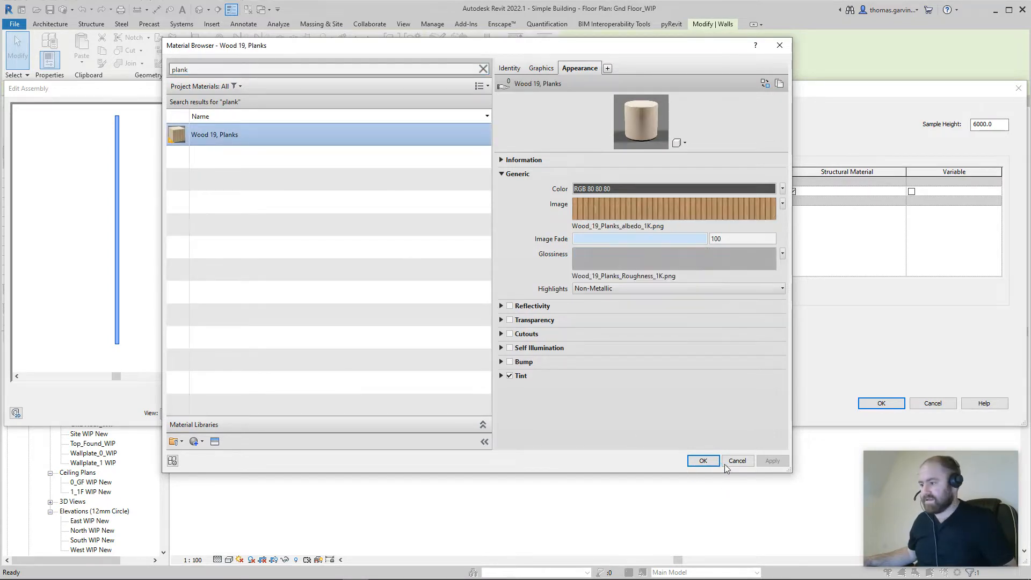
pyautogui.click(703, 461)
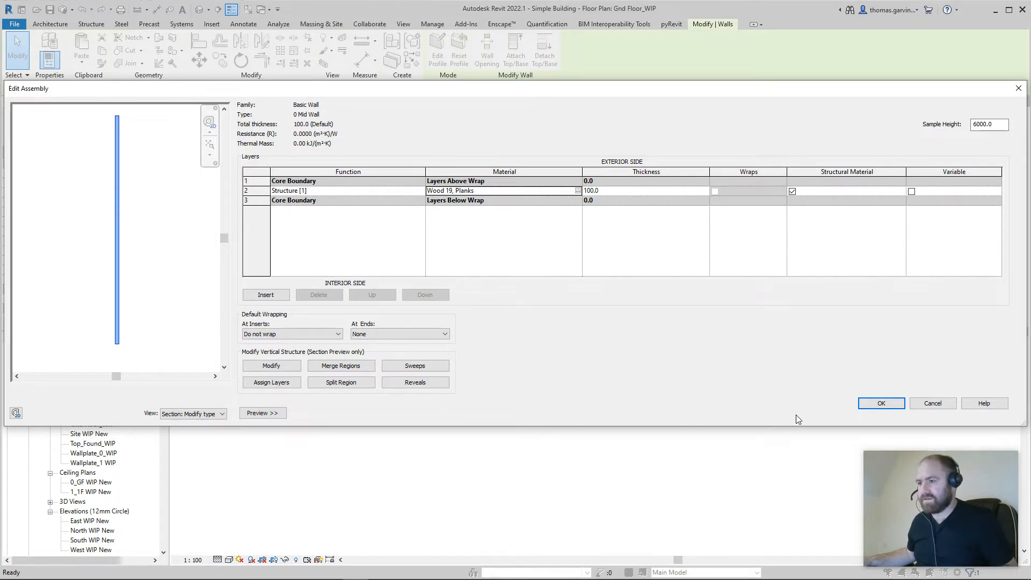
pyautogui.click(885, 403)
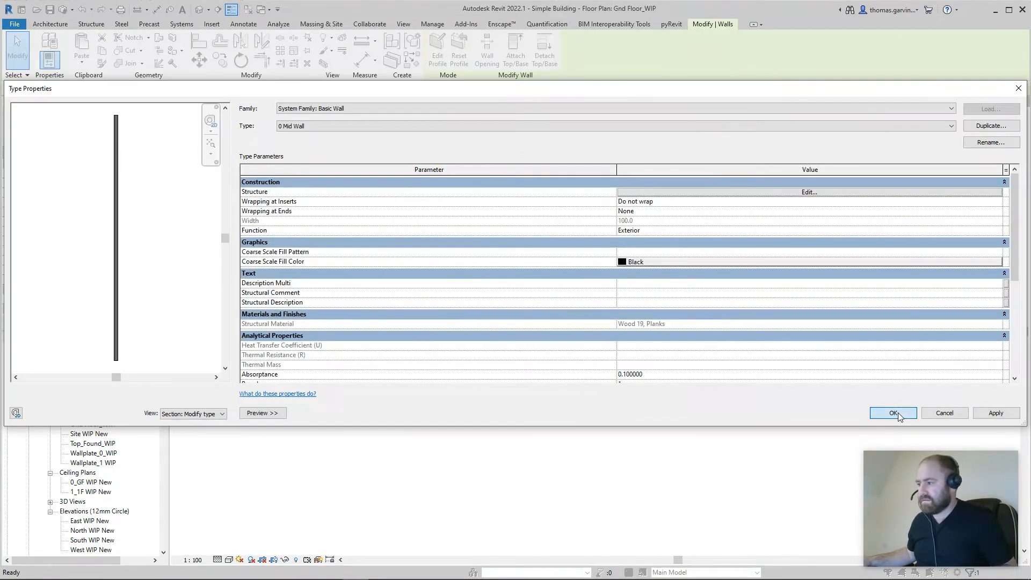
pyautogui.click(893, 412)
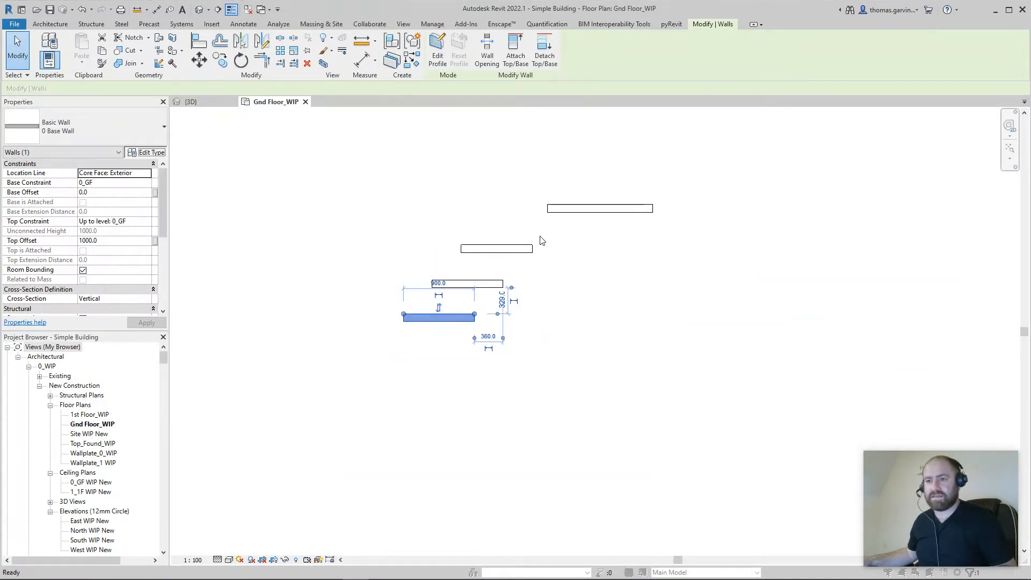
# Duplicate the lowest copied wall's type under the name "0 Top Wall", keeping the Internal Door material on its structure layer
pyautogui.click(145, 152)
pyautogui.click(991, 125)
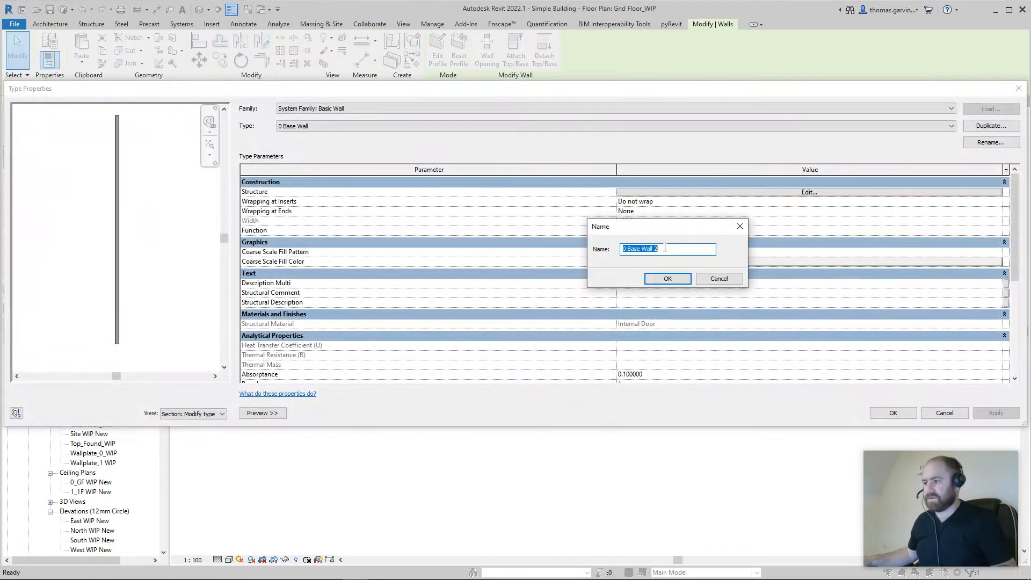
pyautogui.moveTo(665, 248); pyautogui.dragTo(635, 255)
pyautogui.write('T')
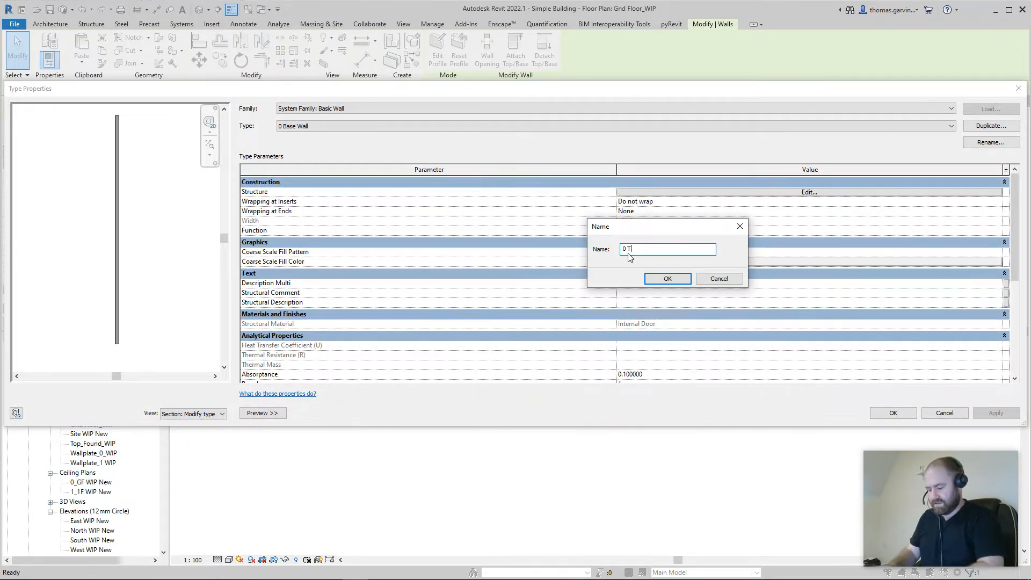
pyautogui.write('op Wall')
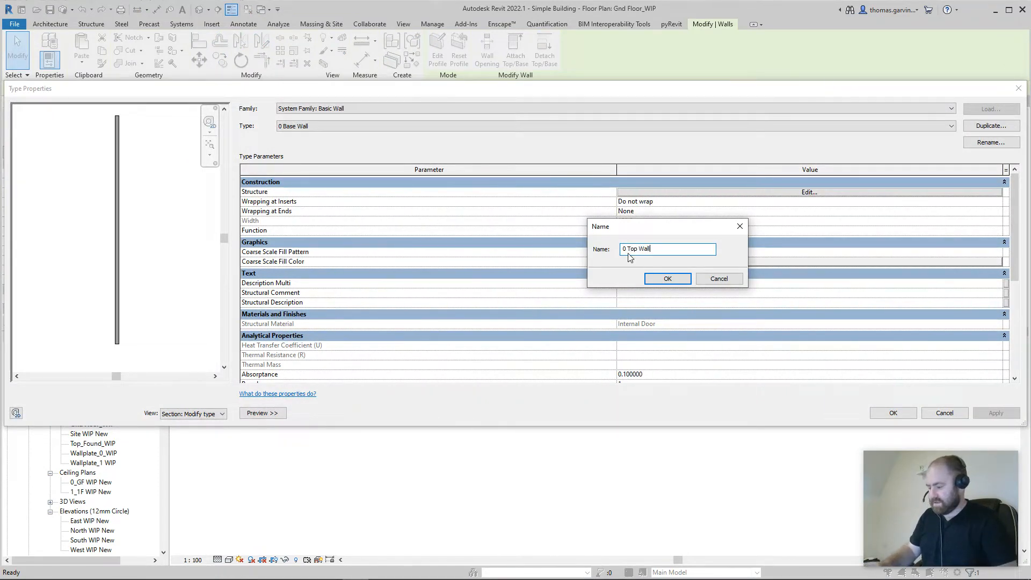
pyautogui.press('Return')
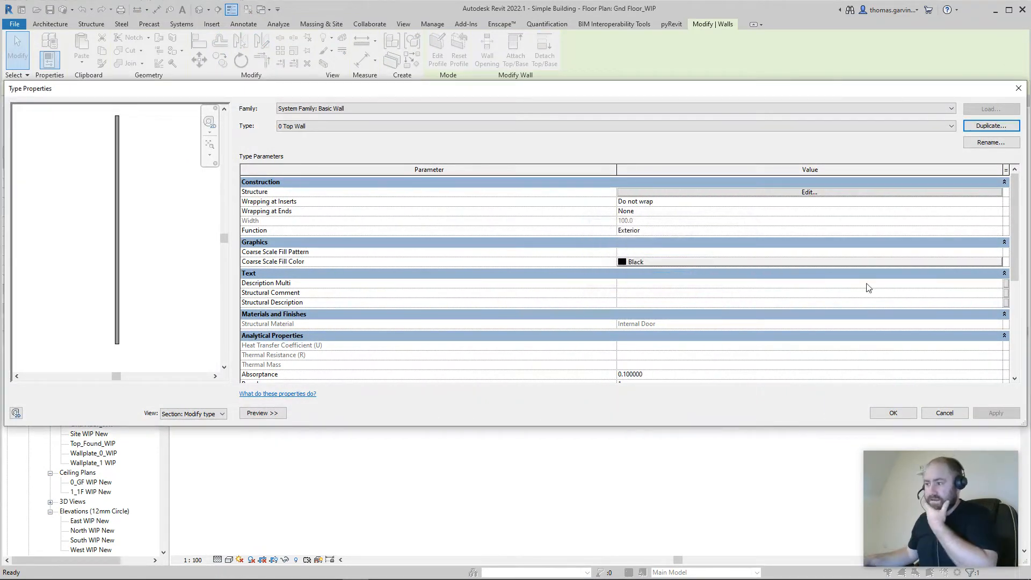
pyautogui.click(841, 191)
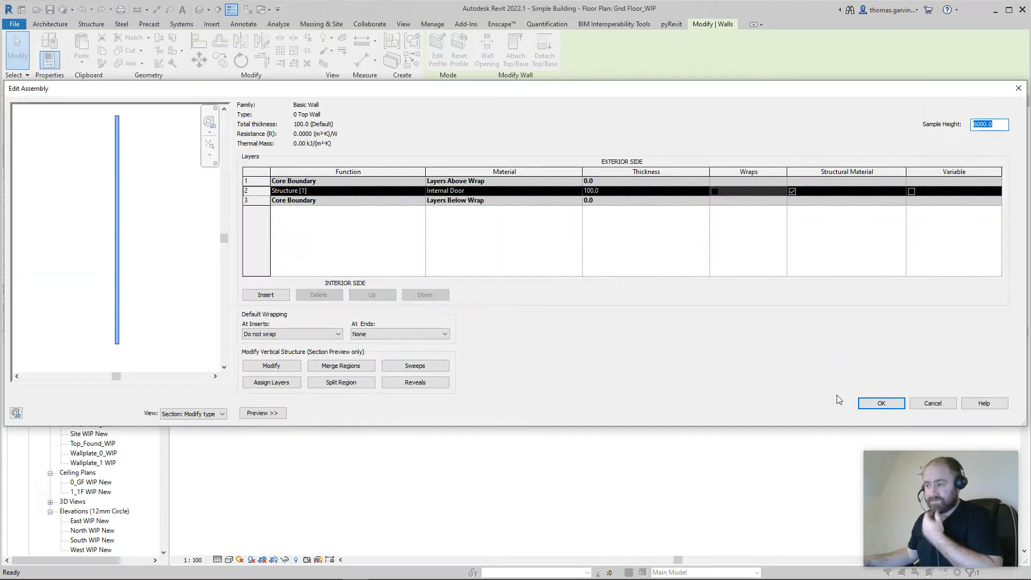
pyautogui.click(884, 401)
pyautogui.click(892, 413)
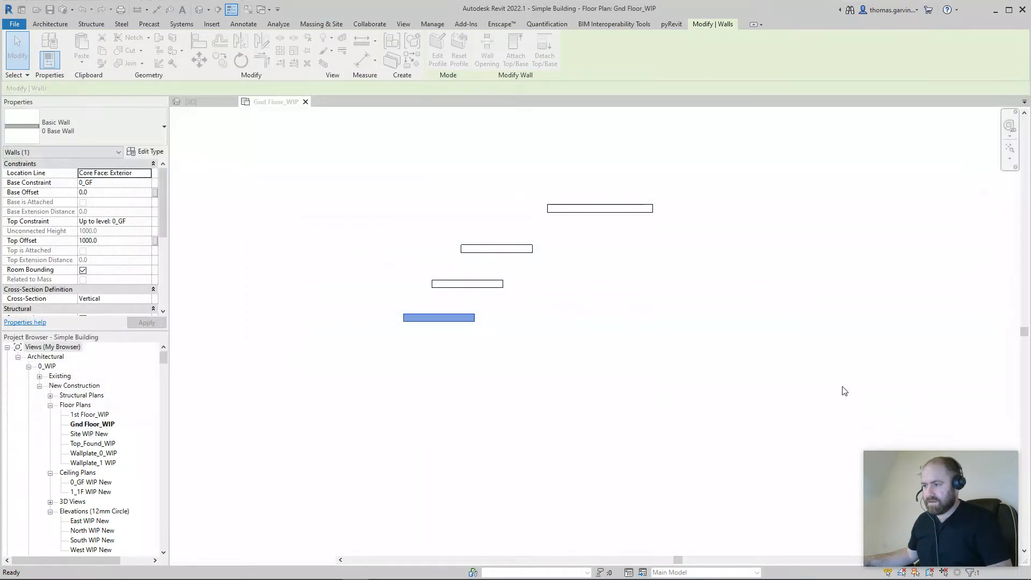
# Examine the three new component walls and the joints of the finished stub wall in the 3D view
pyautogui.click(206, 103)
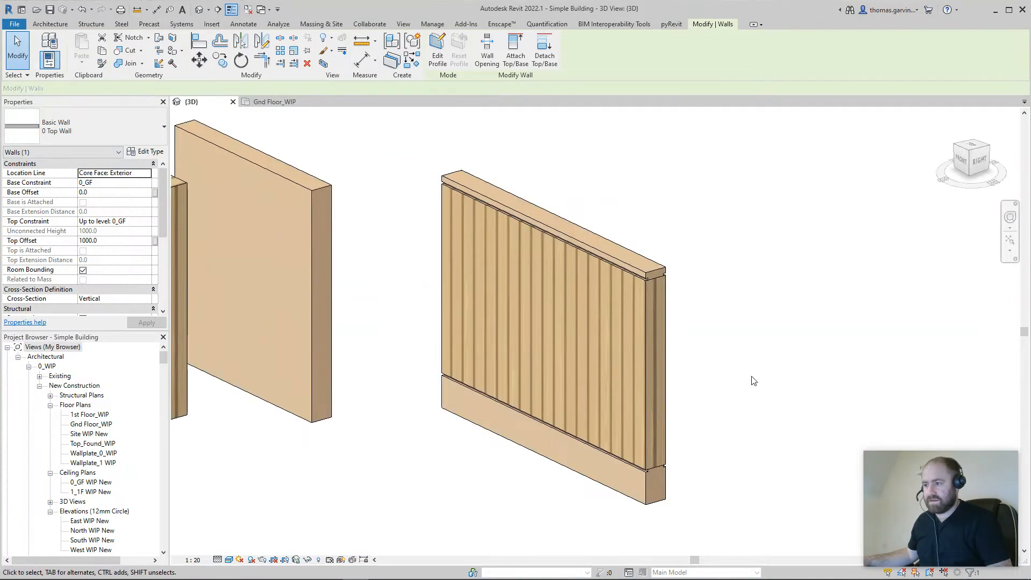
pyautogui.click(776, 374)
pyautogui.scroll(-1, 615, 409)
pyautogui.moveTo(570, 415); pyautogui.dragTo(764, 380, button='middle')
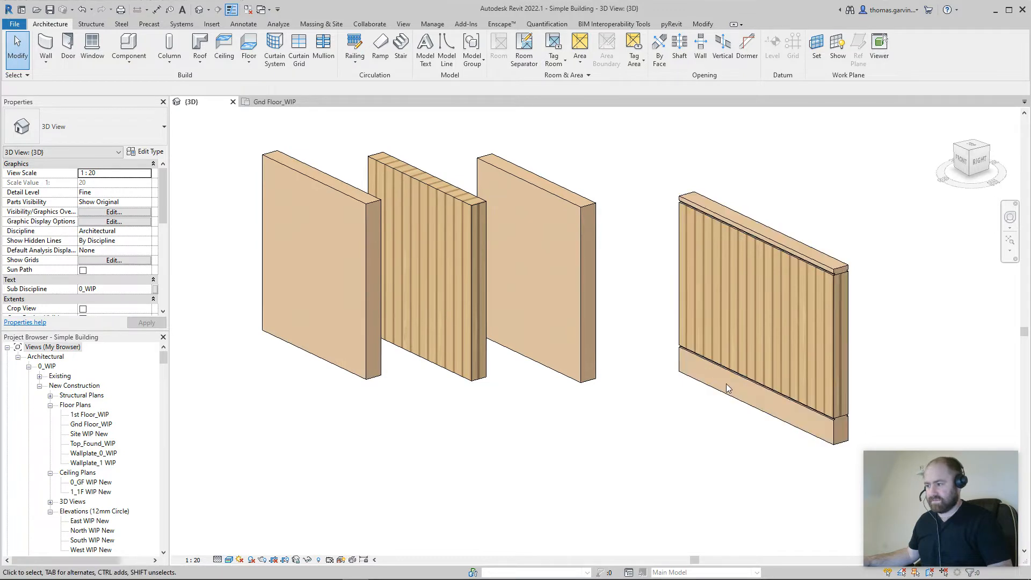
pyautogui.scroll(5, 662, 341)
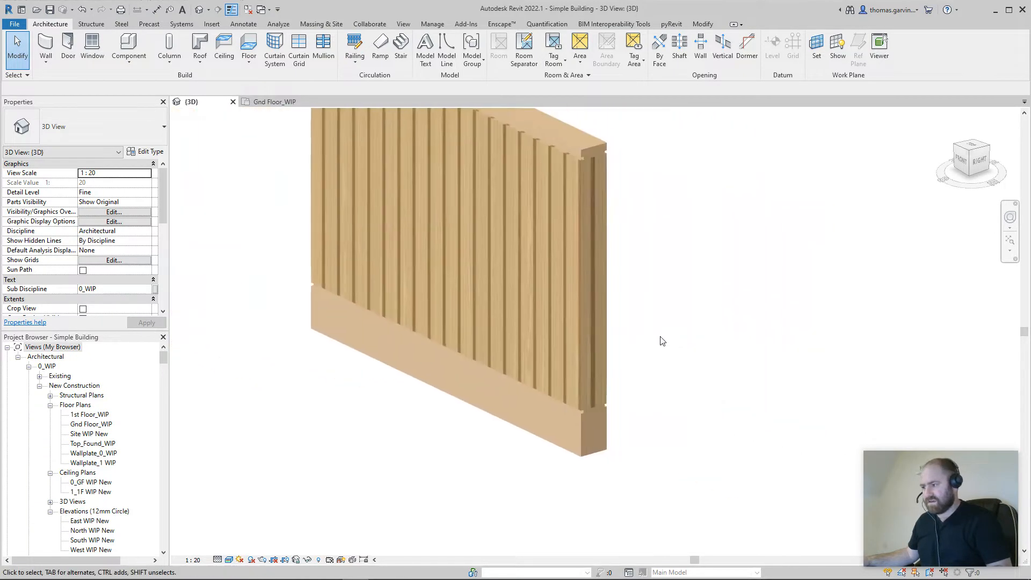
pyautogui.scroll(3, 632, 430)
pyautogui.scroll(-6, 559, 407)
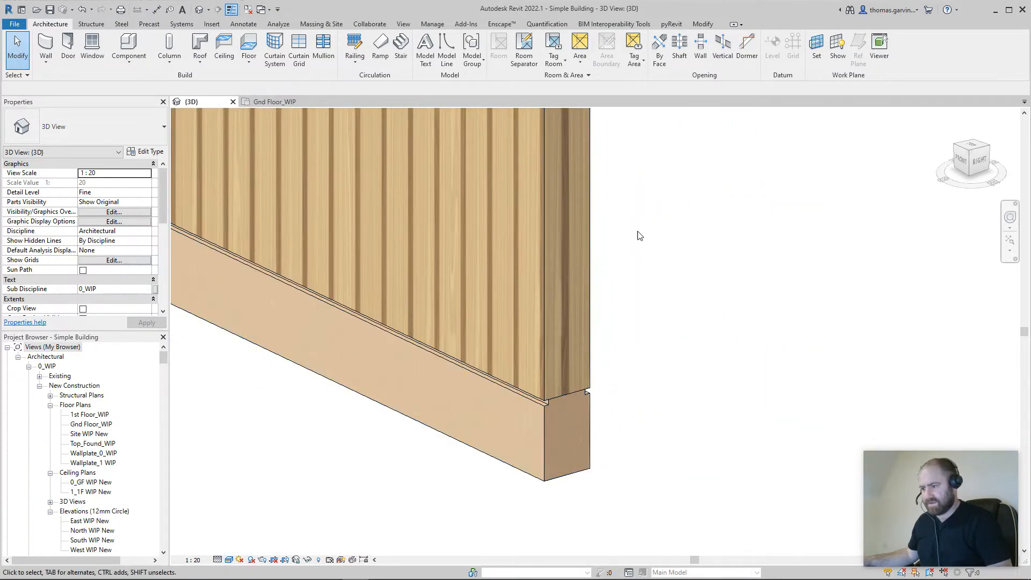
pyautogui.scroll(-5, 558, 301)
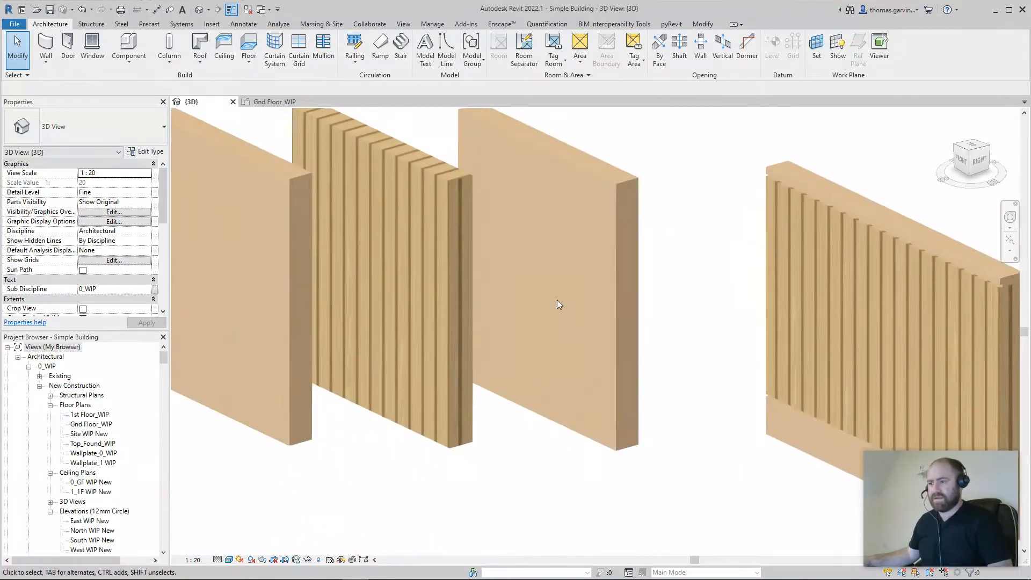
# Draw a horizontal stacked wall of type Rising Wall 100 in the Gnd Floor_WIP plan, below the three component walls
pyautogui.click(264, 101)
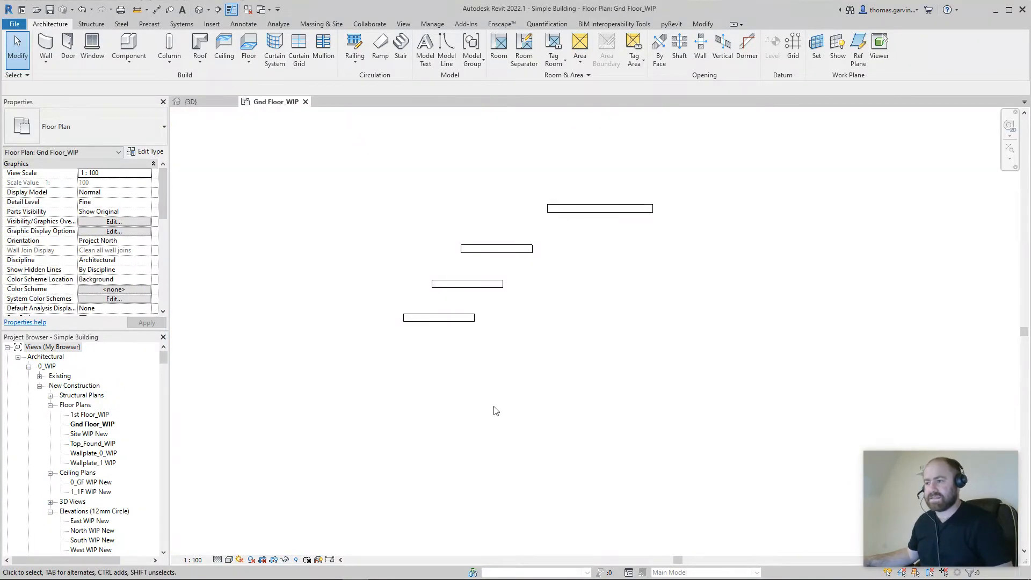
pyautogui.click(46, 46)
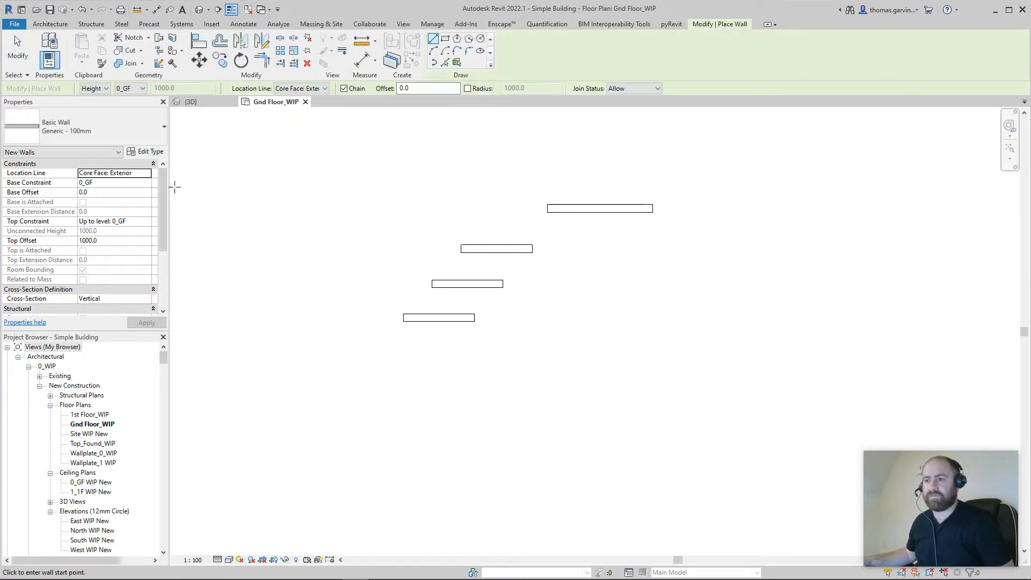
pyautogui.click(129, 129)
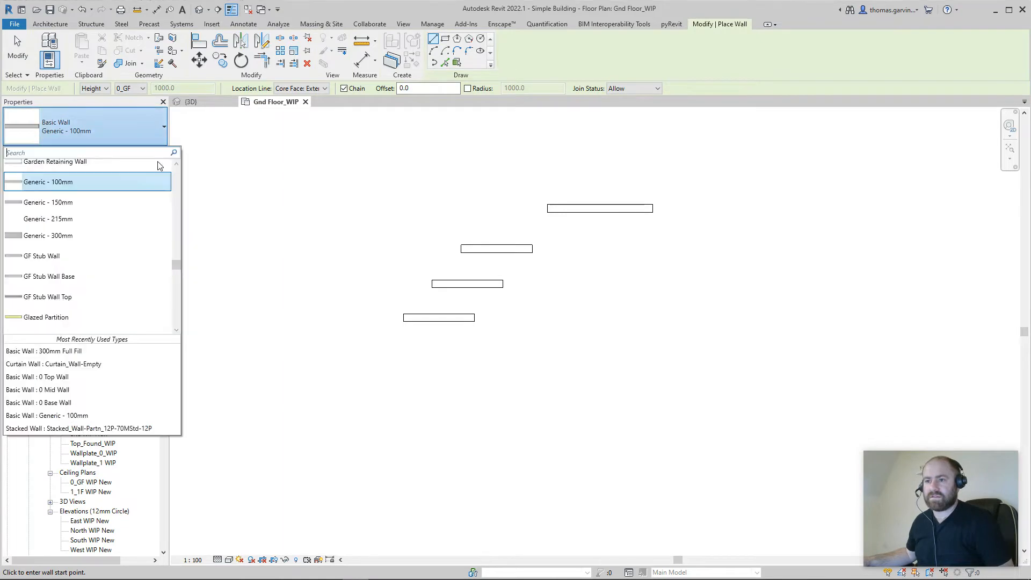
pyautogui.moveTo(177, 265); pyautogui.dragTo(170, 315)
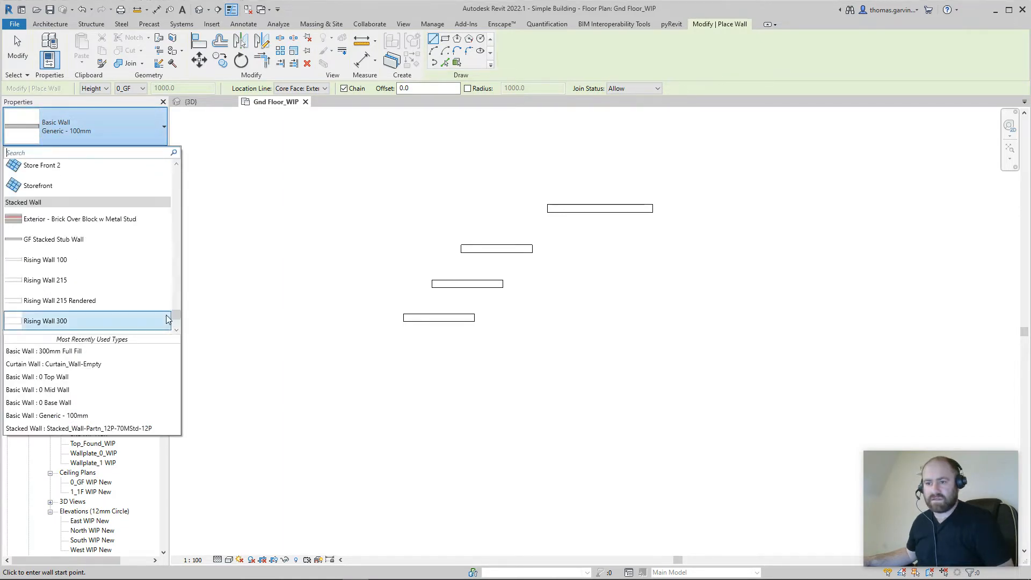
pyautogui.click(79, 265)
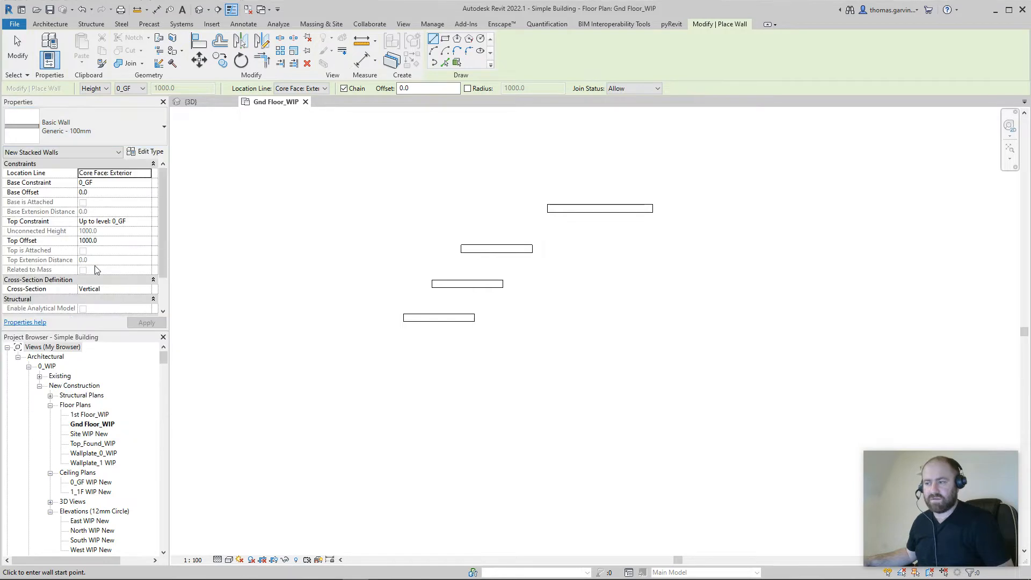
pyautogui.click(440, 360)
pyautogui.click(528, 359)
pyautogui.press('Escape')
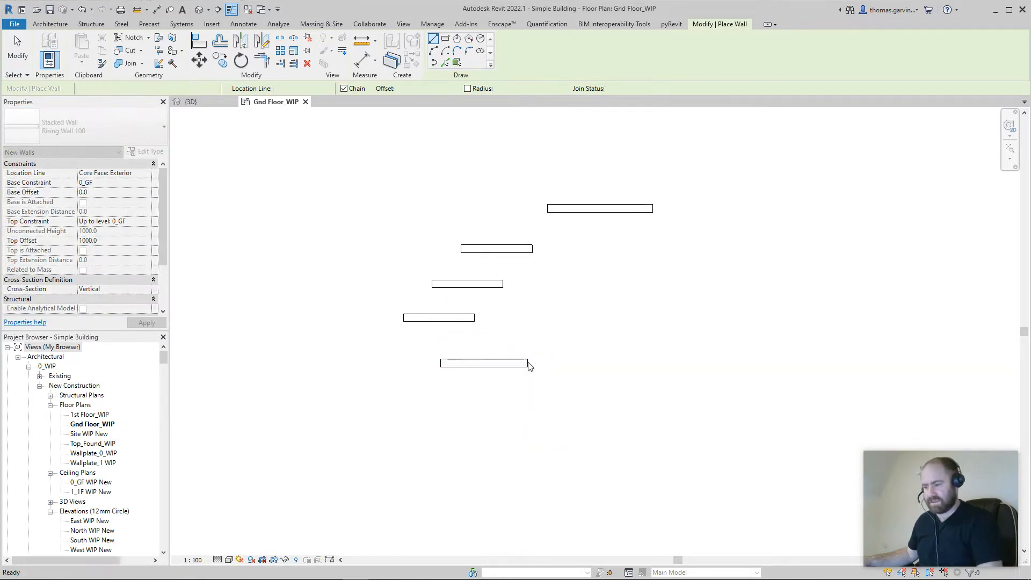
pyautogui.press('Escape')
# Duplicate the newly drawn stacked wall's type under the name "0 Half Height Partition"
pyautogui.click(505, 374)
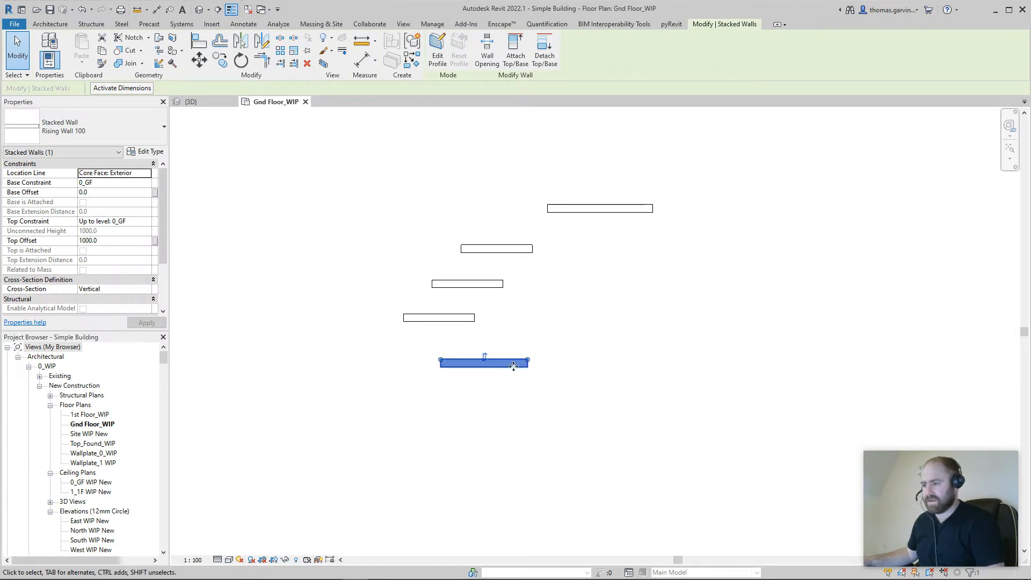
pyautogui.click(153, 152)
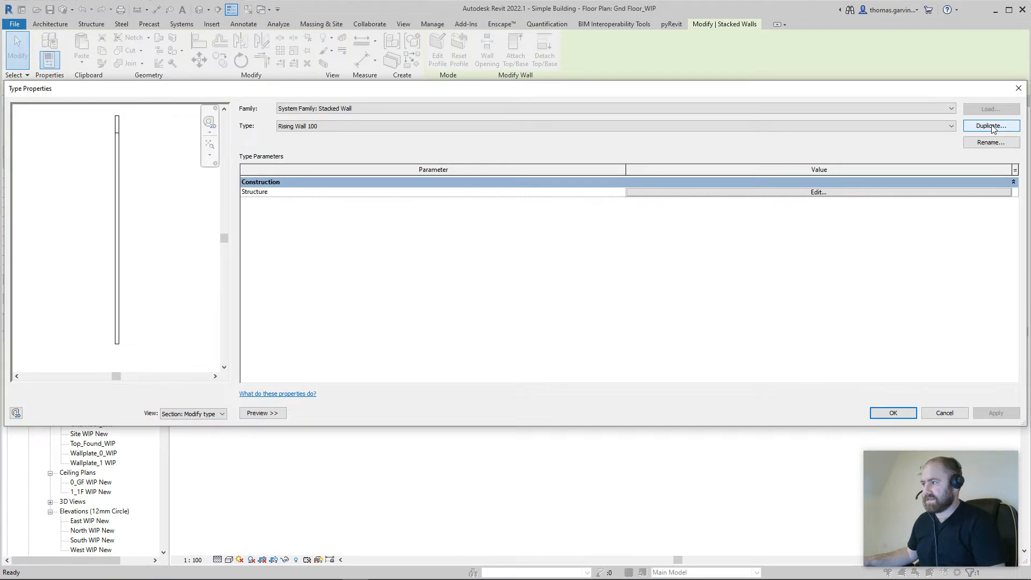
pyautogui.click(991, 126)
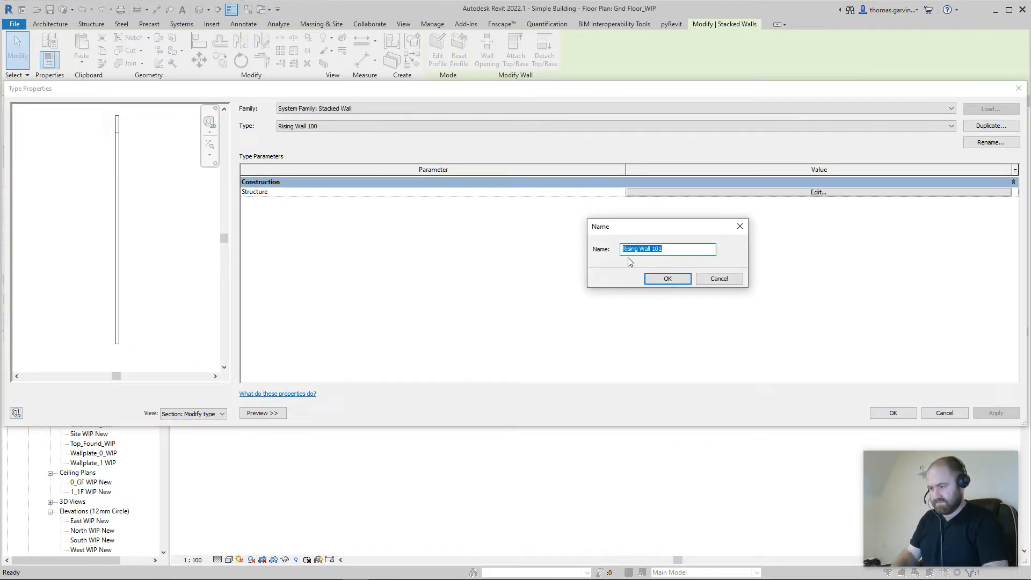
pyautogui.write('Hal')
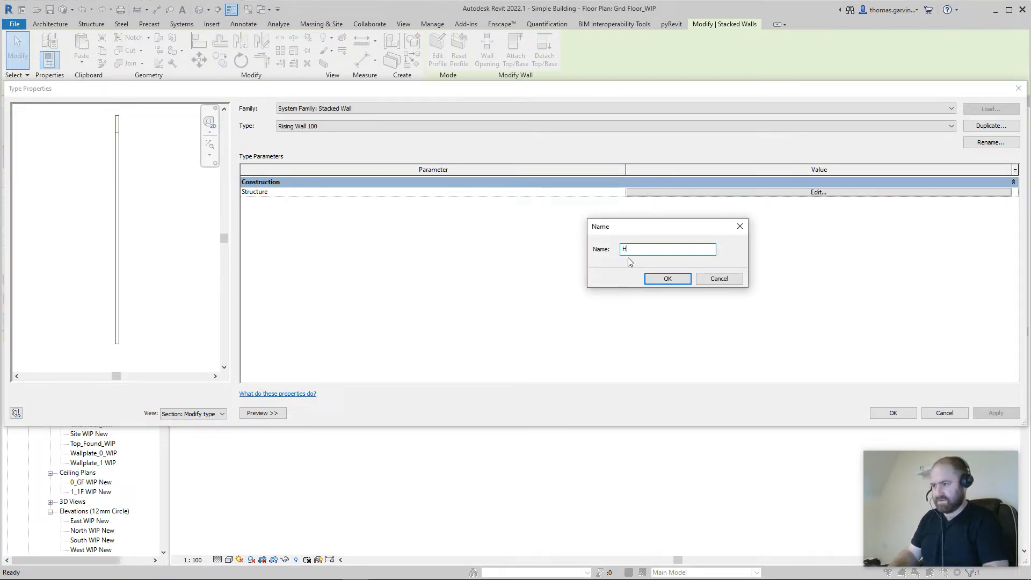
pyautogui.press('BackSpace')
pyautogui.write('0 H')
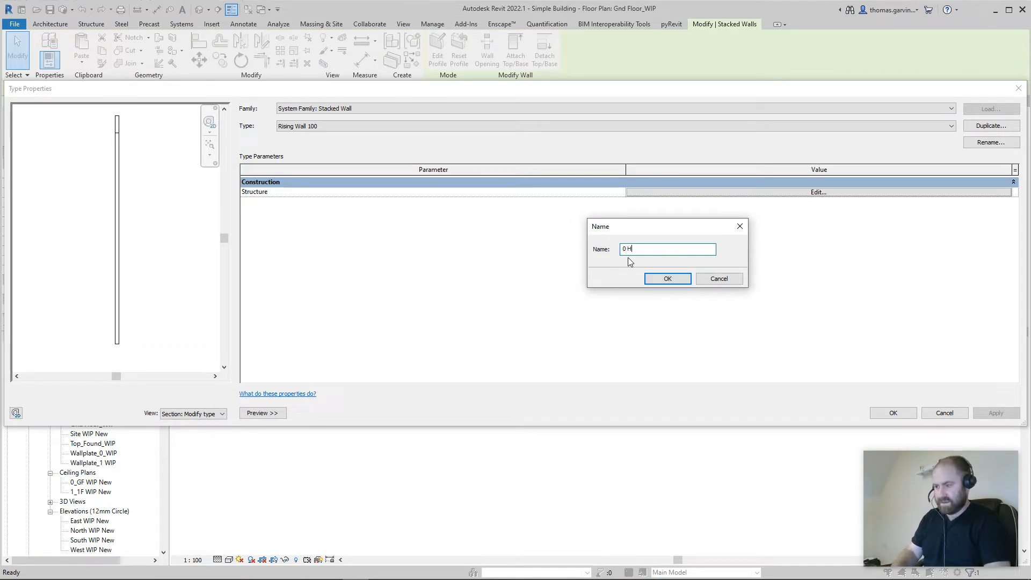
pyautogui.write('alf Height Partition')
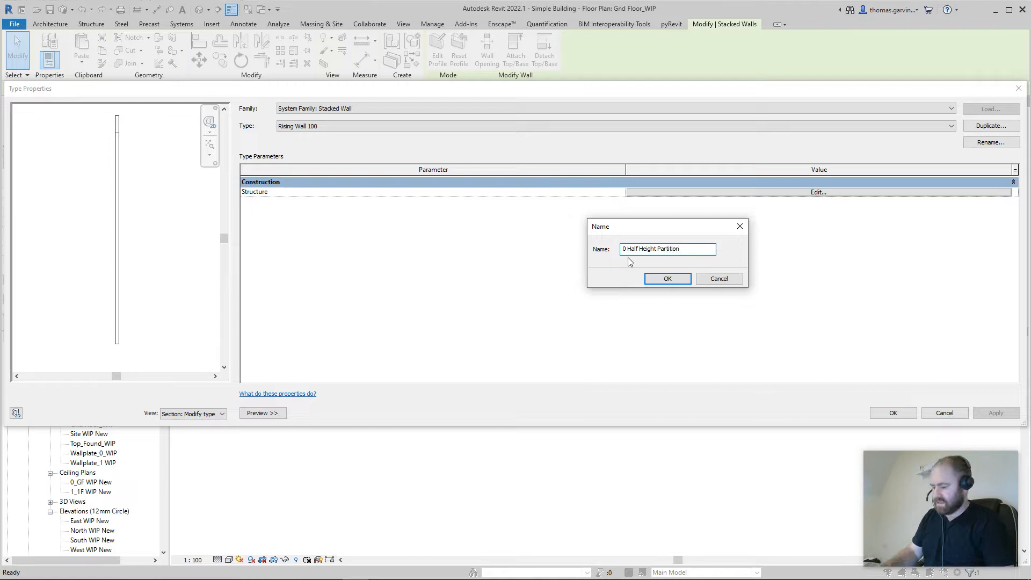
pyautogui.press('Return')
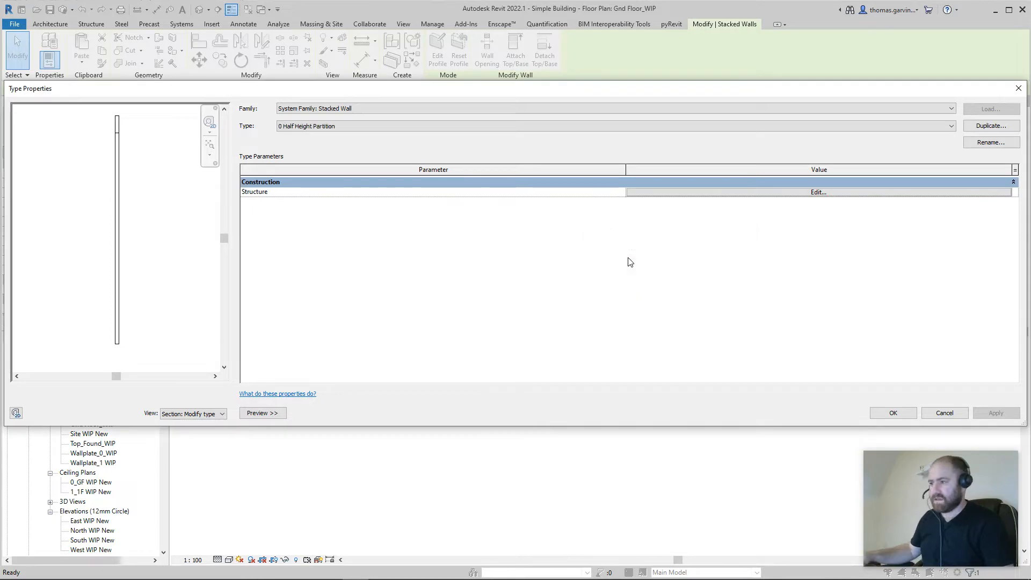
# Insert a third row in the 0 Half Height Partition assembly and assign 0 Base Wall to the lowest row
pyautogui.click(709, 194)
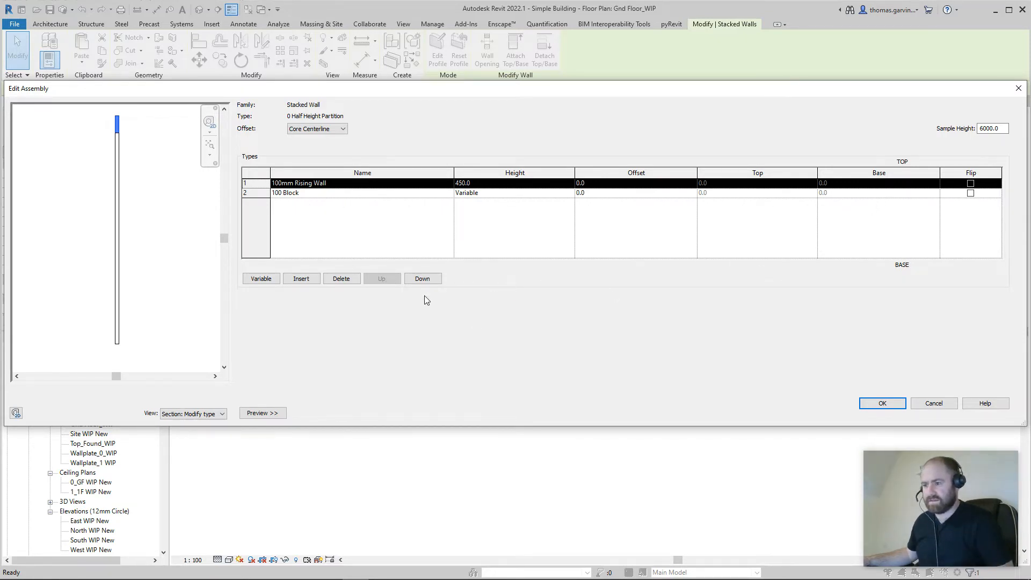
pyautogui.click(302, 279)
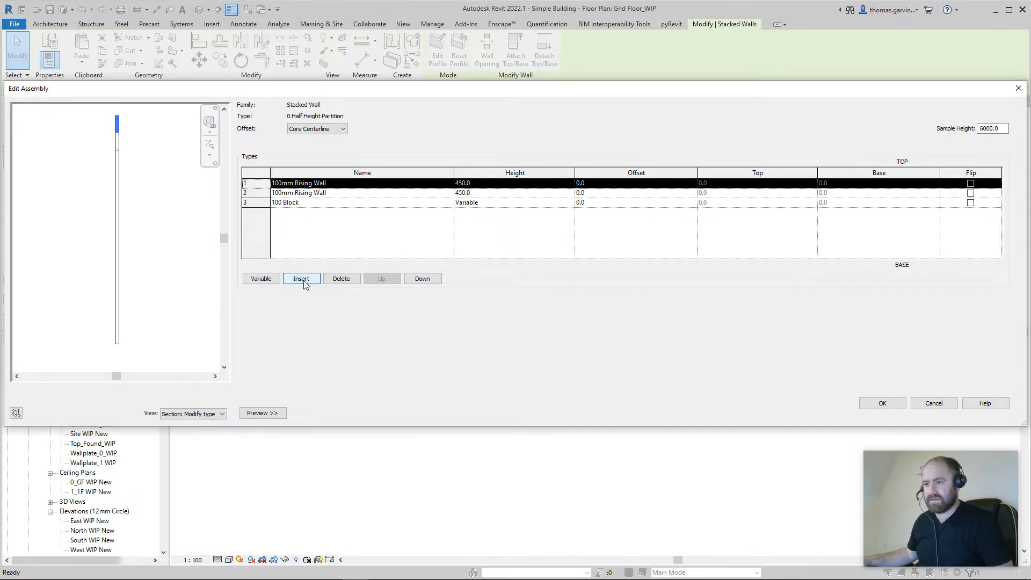
pyautogui.click(445, 203)
pyautogui.click(448, 203)
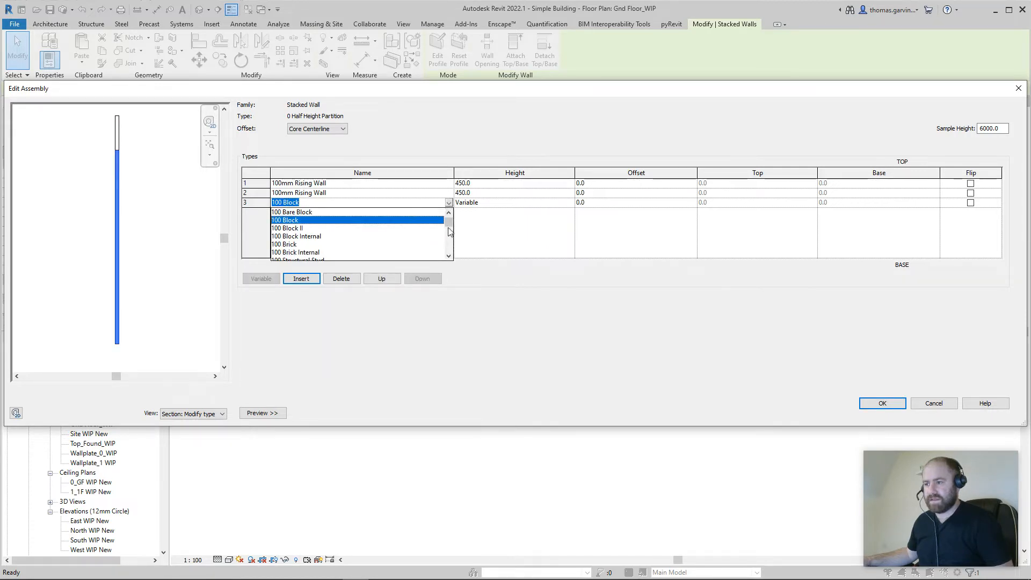
pyautogui.moveTo(450, 230); pyautogui.dragTo(451, 216)
pyautogui.click(302, 212)
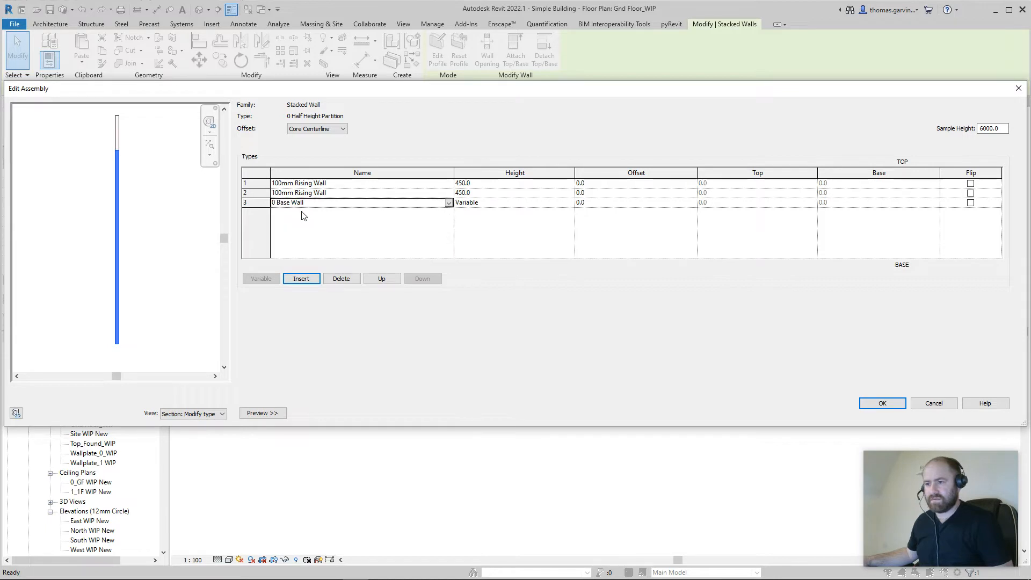
# Assign 0 Mid Wall to the middle row and 0 Top Wall to the uppermost row of the stacked wall assembly
pyautogui.click(449, 193)
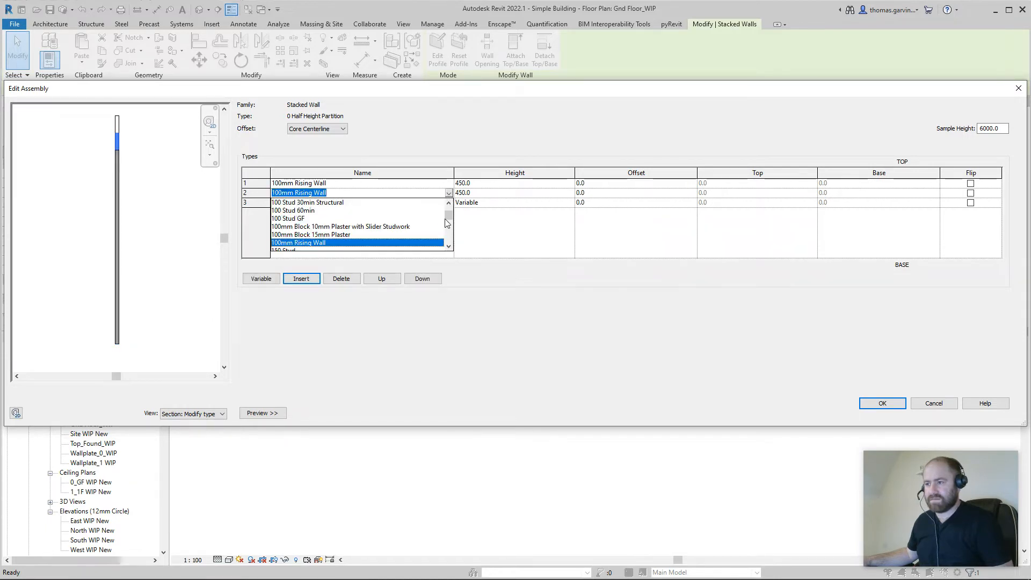
pyautogui.scroll(5, 446, 210)
pyautogui.click(298, 211)
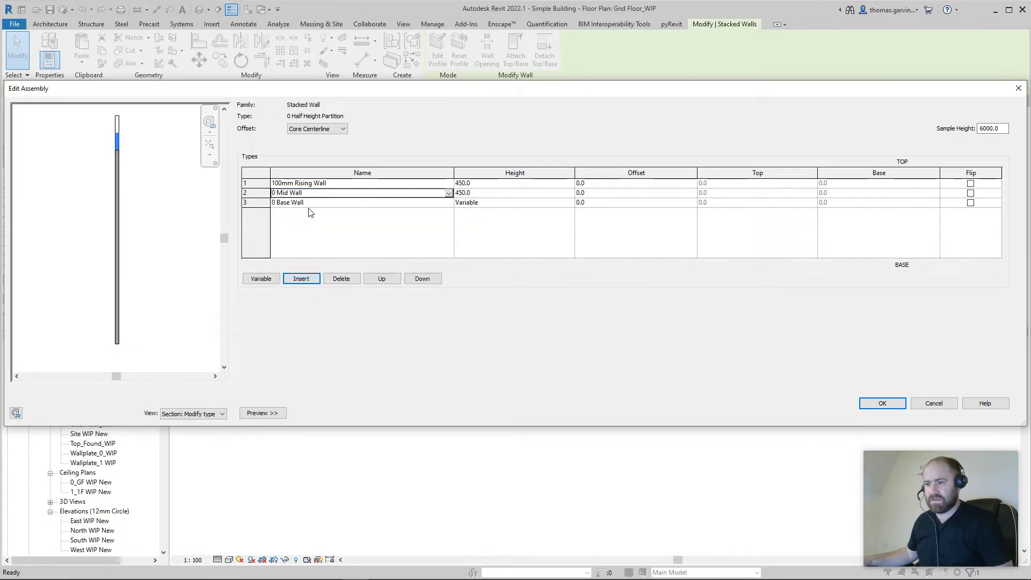
pyautogui.click(440, 183)
pyautogui.click(448, 183)
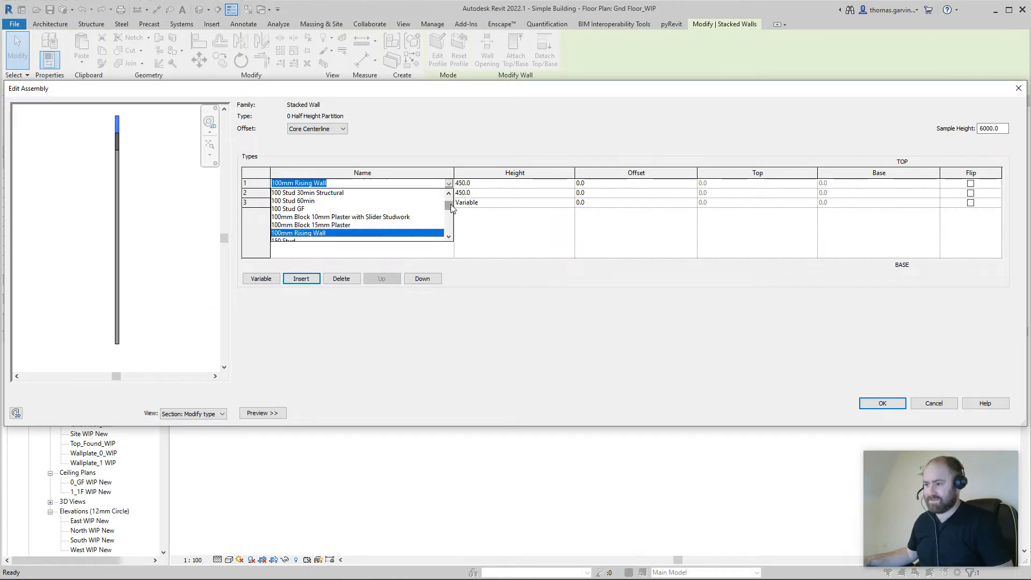
pyautogui.moveTo(451, 209); pyautogui.dragTo(450, 201)
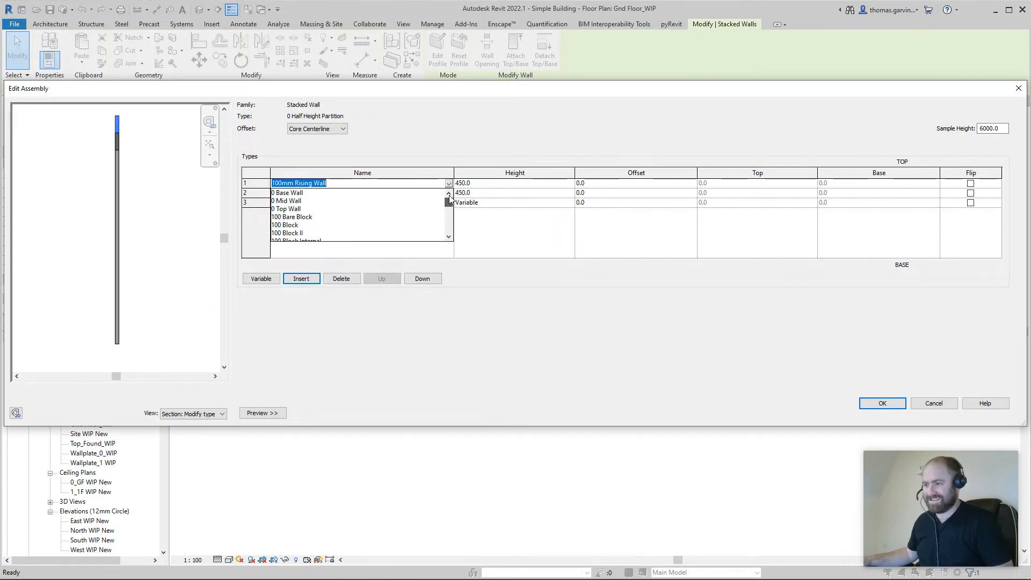
pyautogui.click(289, 209)
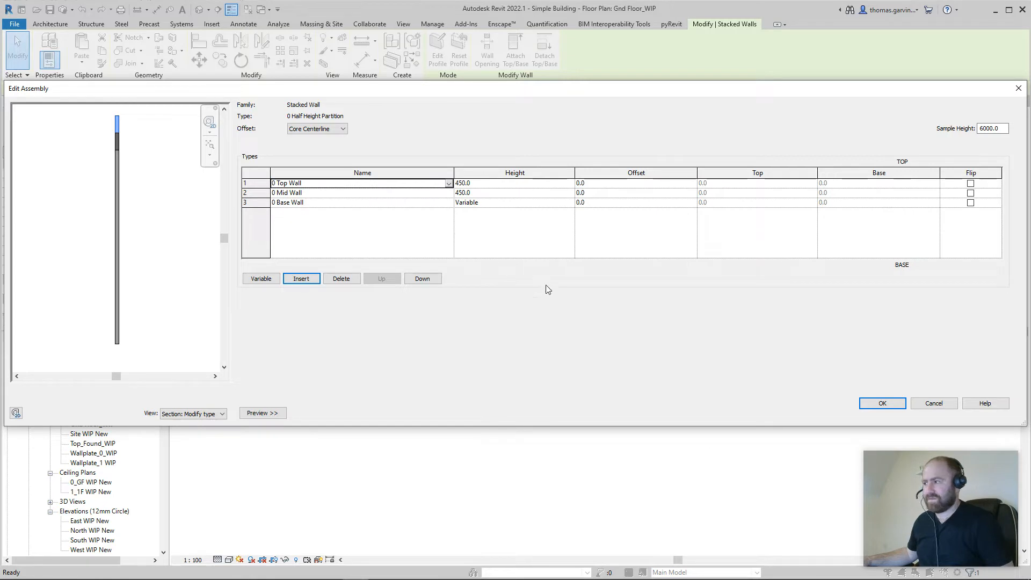
pyautogui.press('ctrl')
pyautogui.press('ctrl')
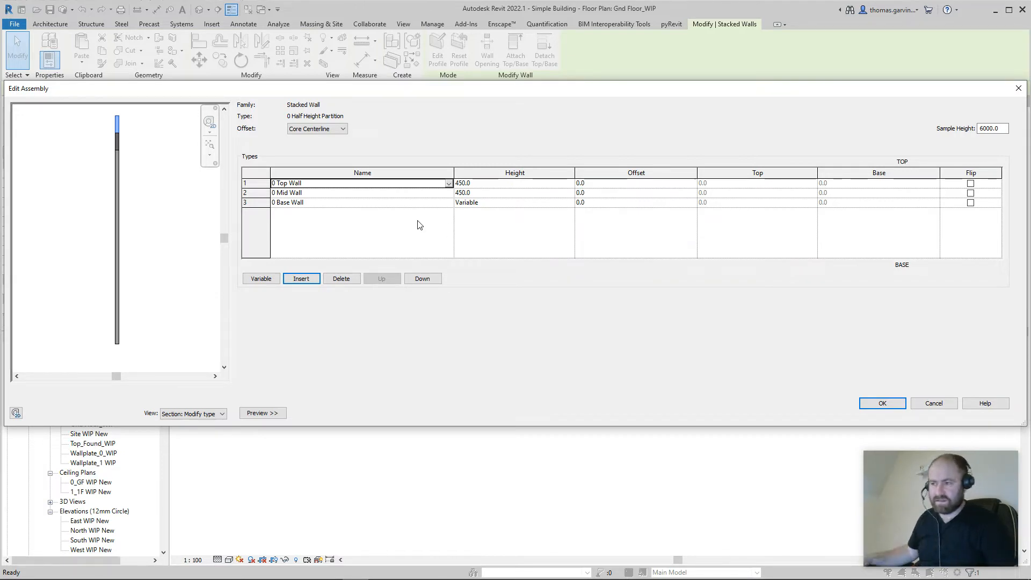
pyautogui.click(393, 192)
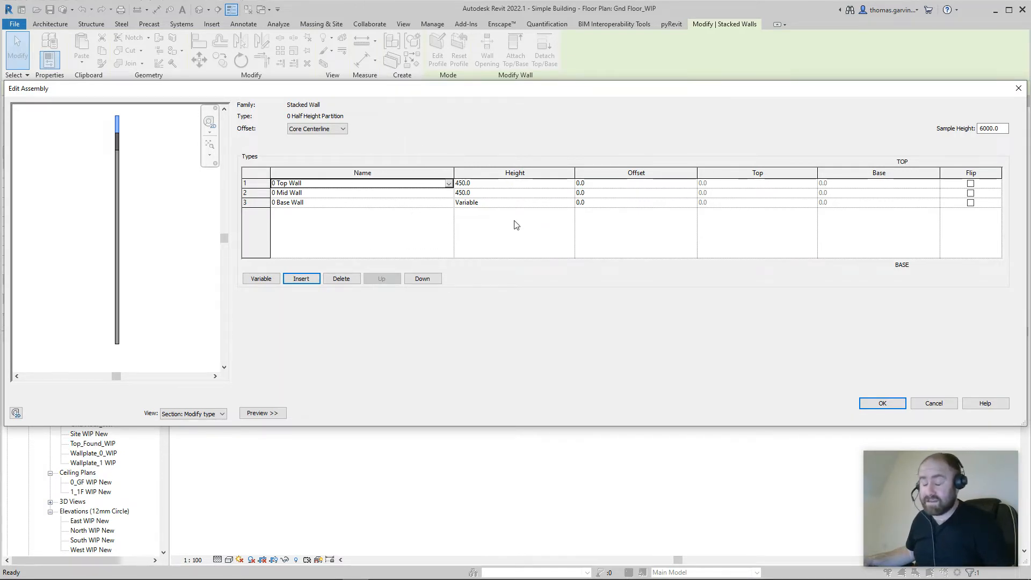
pyautogui.click(498, 207)
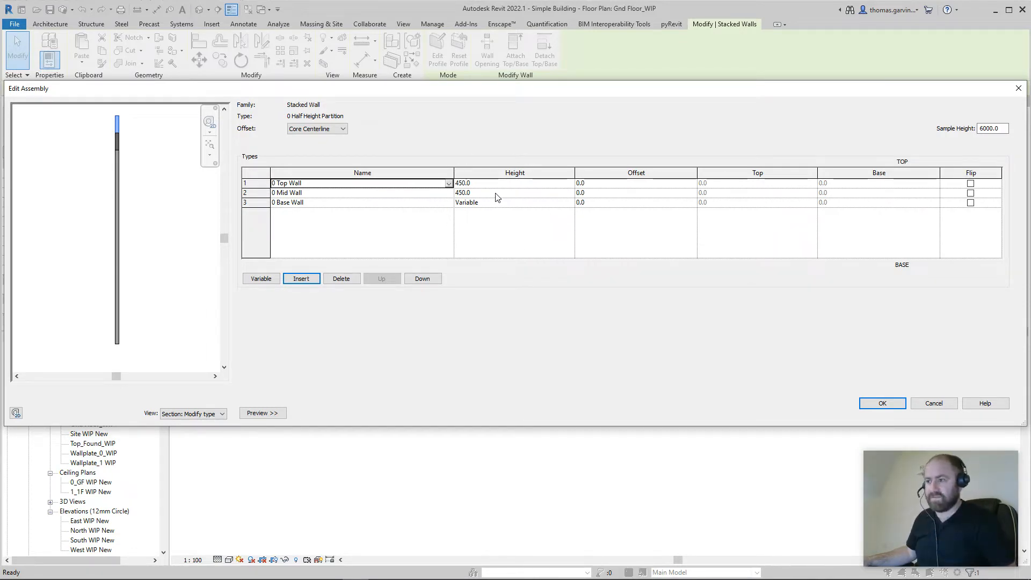
# Make the 0 Mid Wall row's height variable and set the 0 Base Wall height to 150
pyautogui.click(498, 193)
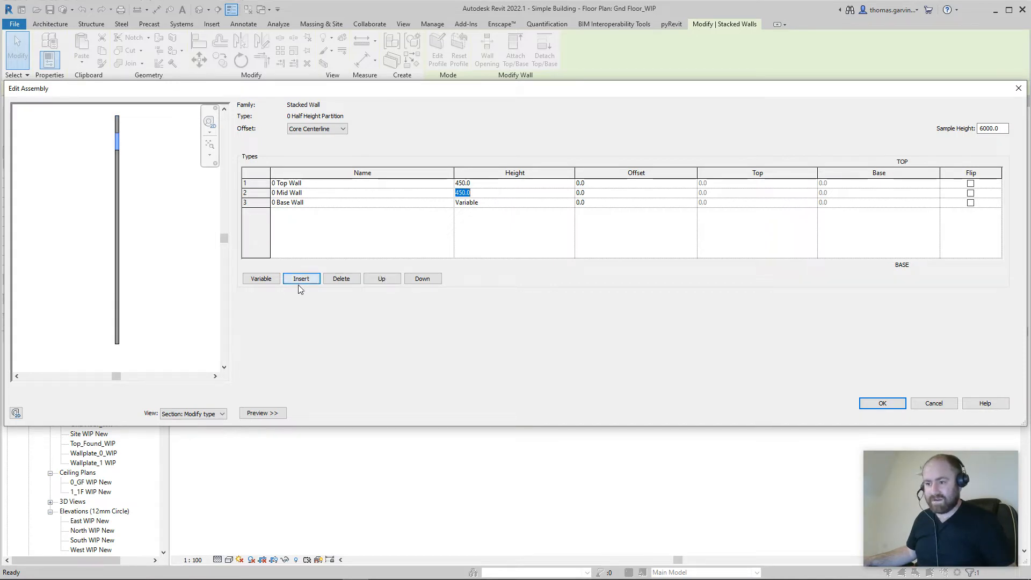
pyautogui.click(261, 279)
pyautogui.click(499, 203)
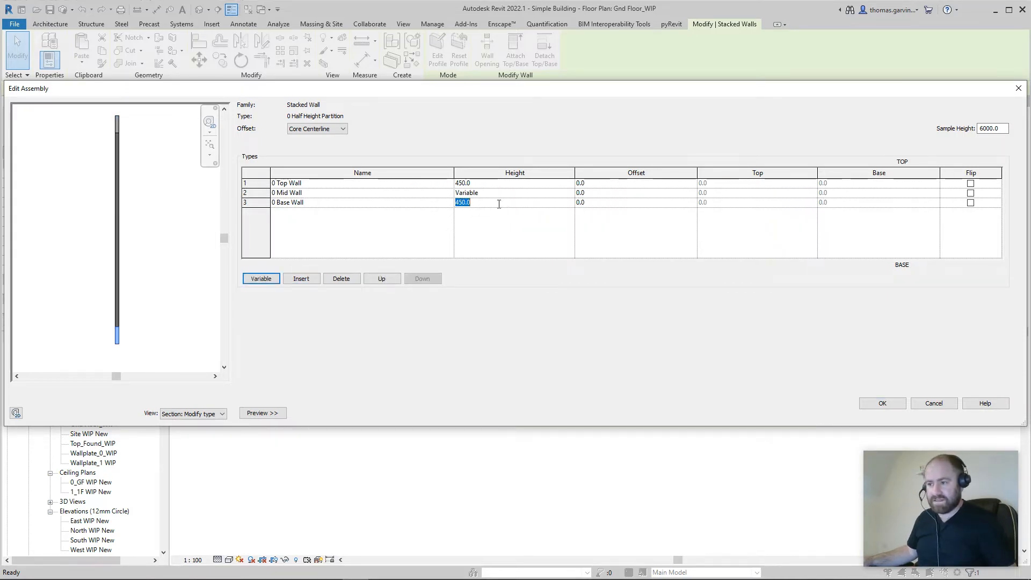
pyautogui.write('150')
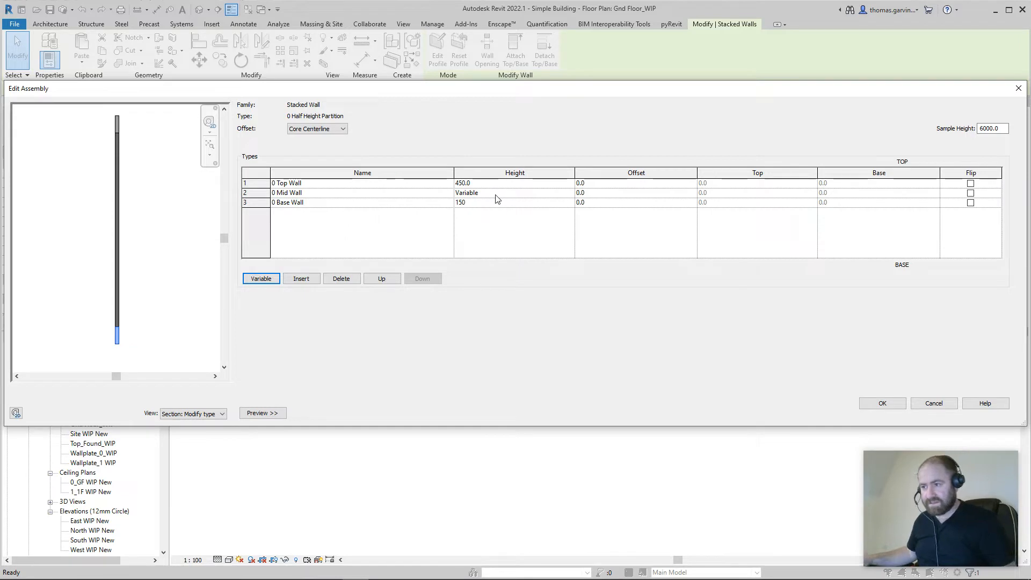
# Set the 0 Top Wall height to 35 and accept the assembly and type changes
pyautogui.click(497, 184)
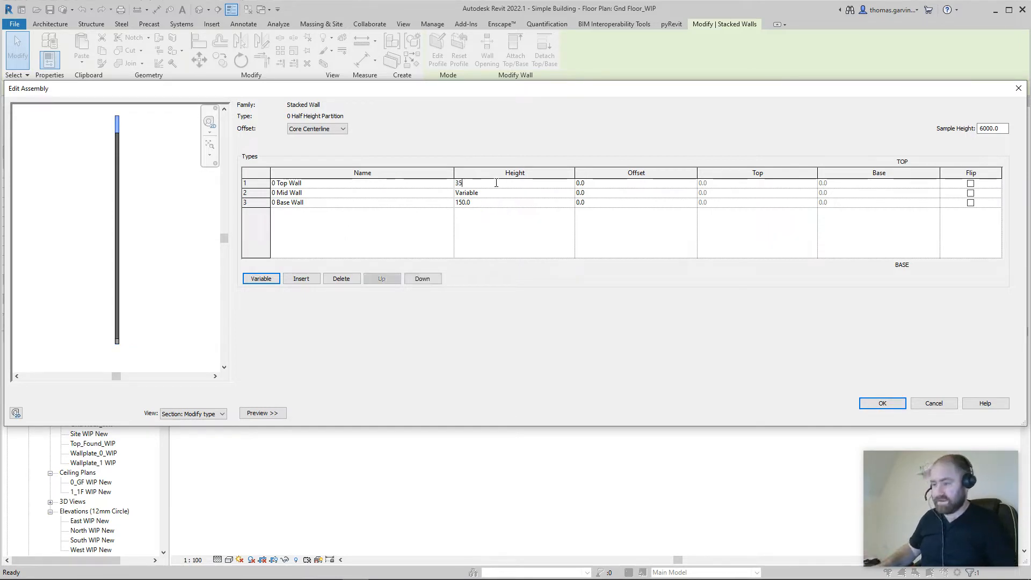
pyautogui.click(502, 244)
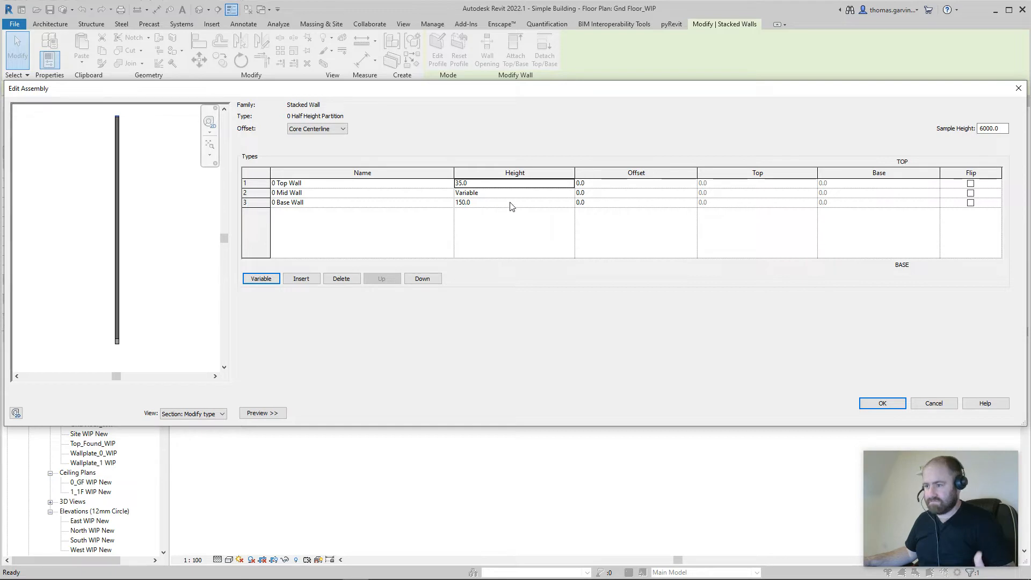
pyautogui.click(882, 404)
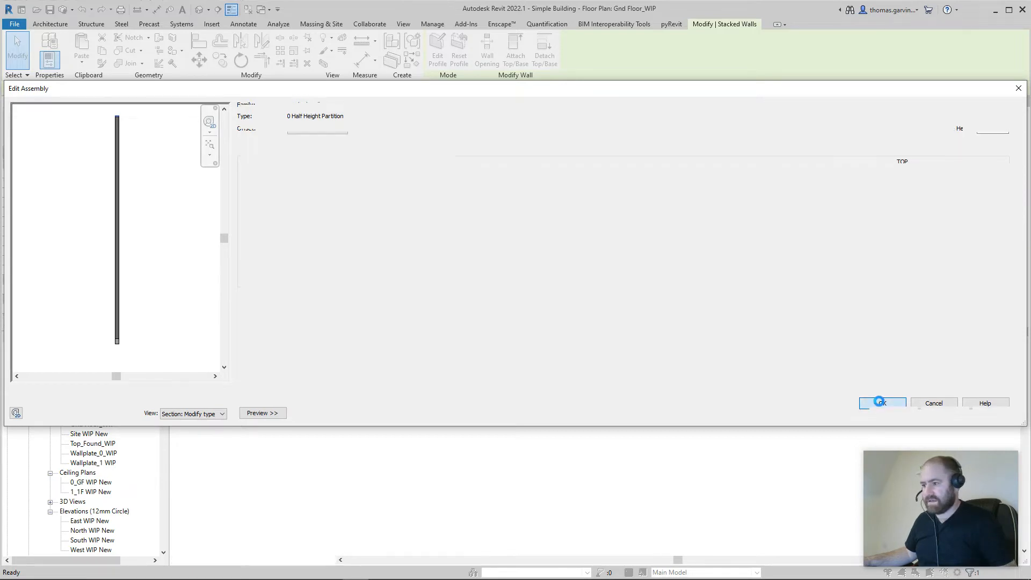
pyautogui.click(884, 410)
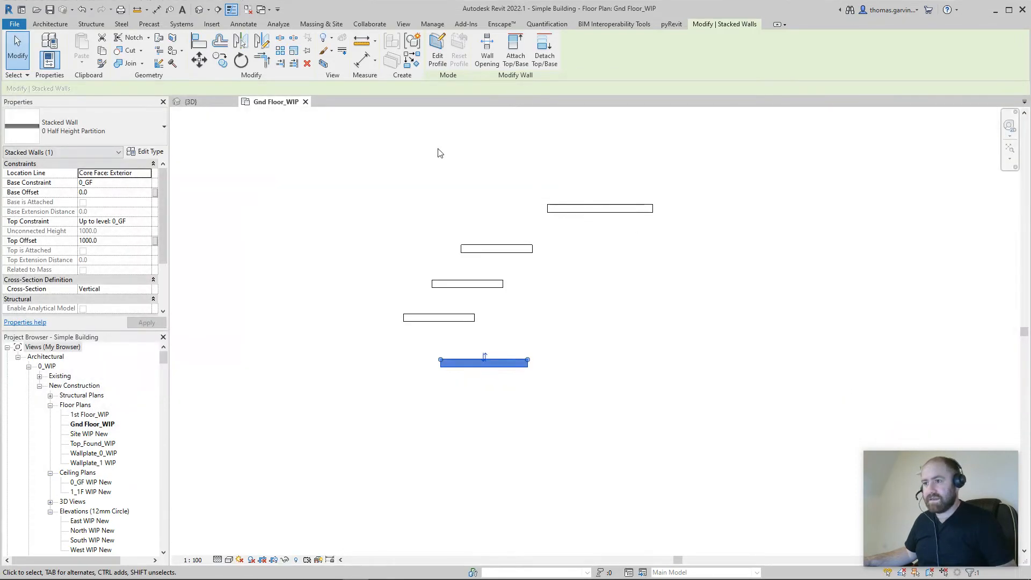
# In the 3D view, move the 0 Half Height Partition wall a little further in front of the three component walls
pyautogui.click(202, 103)
pyautogui.click(562, 470)
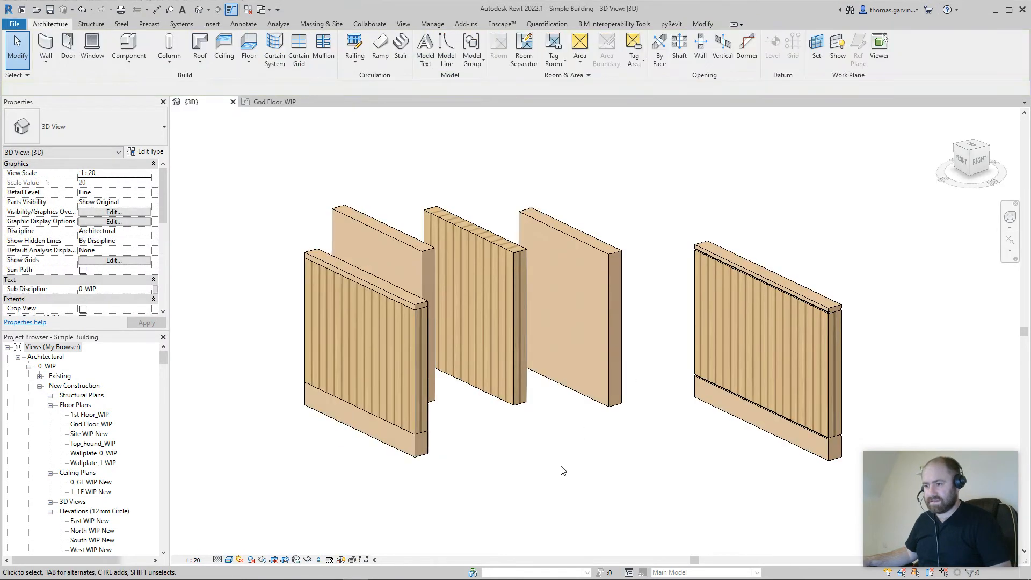
pyautogui.scroll(5, 603, 369)
pyautogui.moveTo(604, 370); pyautogui.dragTo(591, 432, button='middle')
pyautogui.scroll(-3, 591, 431)
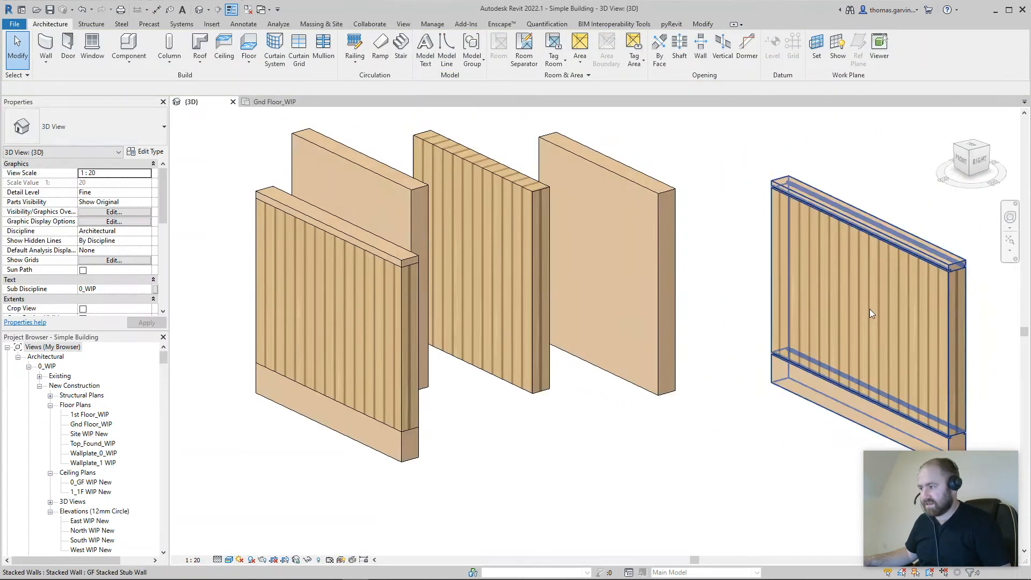
pyautogui.scroll(-2, 629, 391)
pyautogui.click(438, 386)
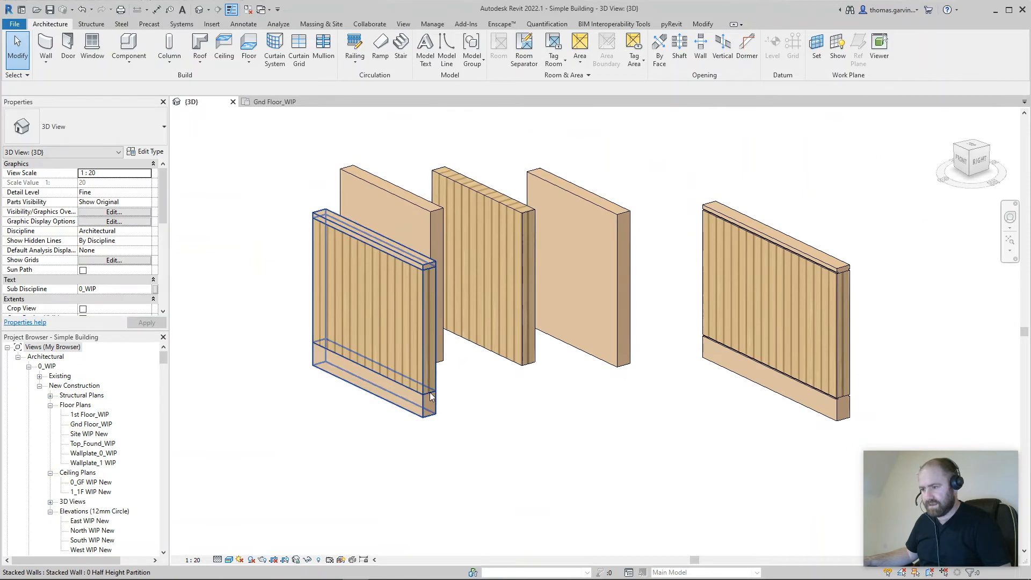
pyautogui.moveTo(430, 392); pyautogui.dragTo(522, 403)
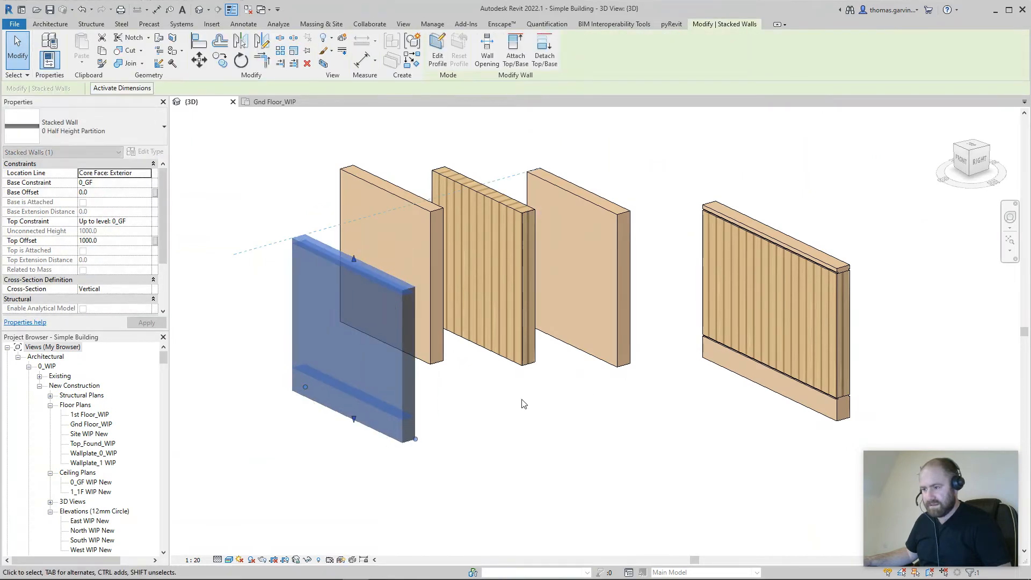
pyautogui.click(493, 368)
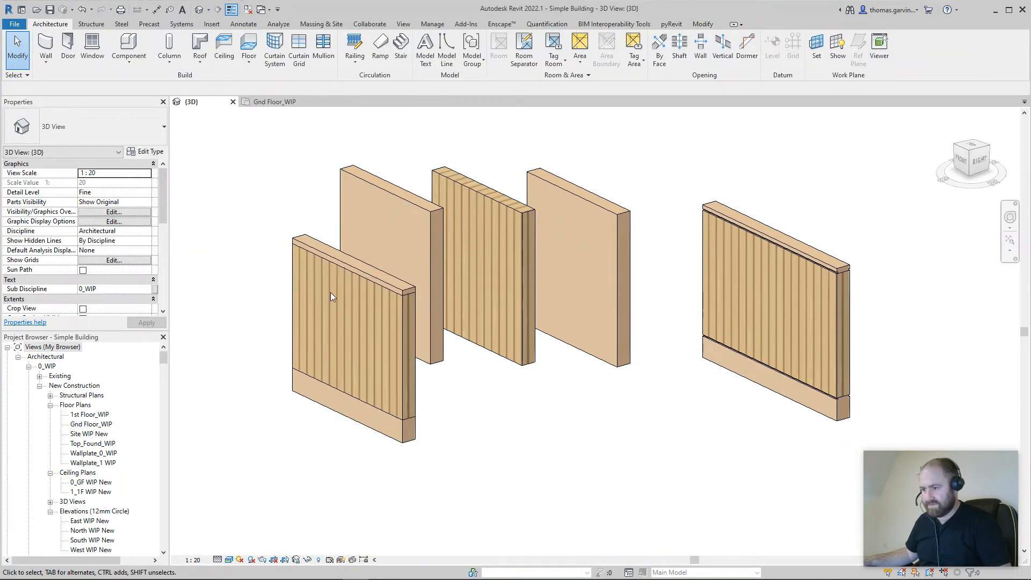
# Examine the recessed joints at the top and base of the reference stub wall and compare it with the new partition
pyautogui.scroll(5, 415, 301)
pyautogui.moveTo(411, 295); pyautogui.dragTo(172, 226, button='middle')
pyautogui.scroll(6, 499, 147)
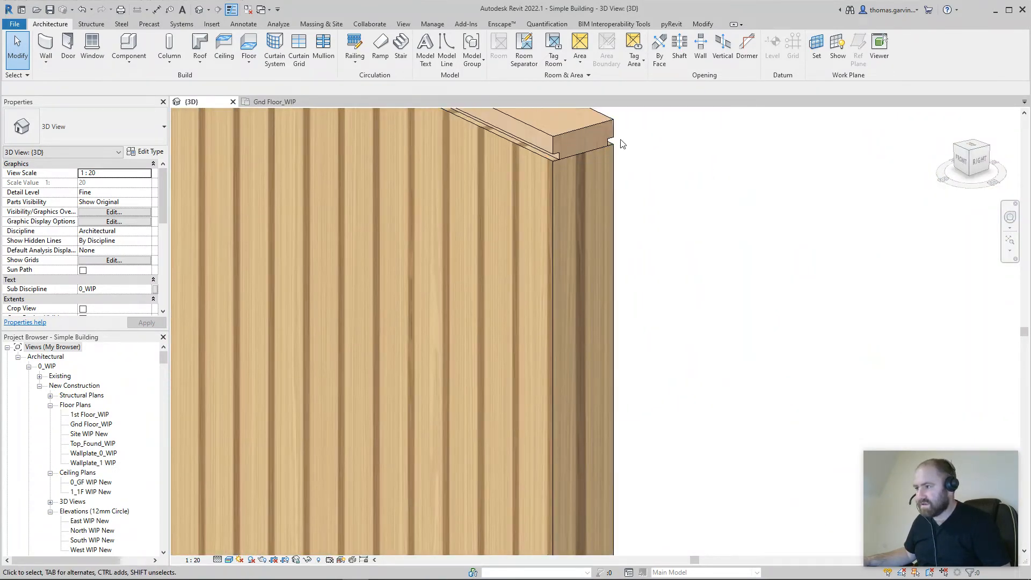
pyautogui.scroll(-2, 605, 346)
pyautogui.moveTo(604, 346); pyautogui.dragTo(781, 218, button='middle')
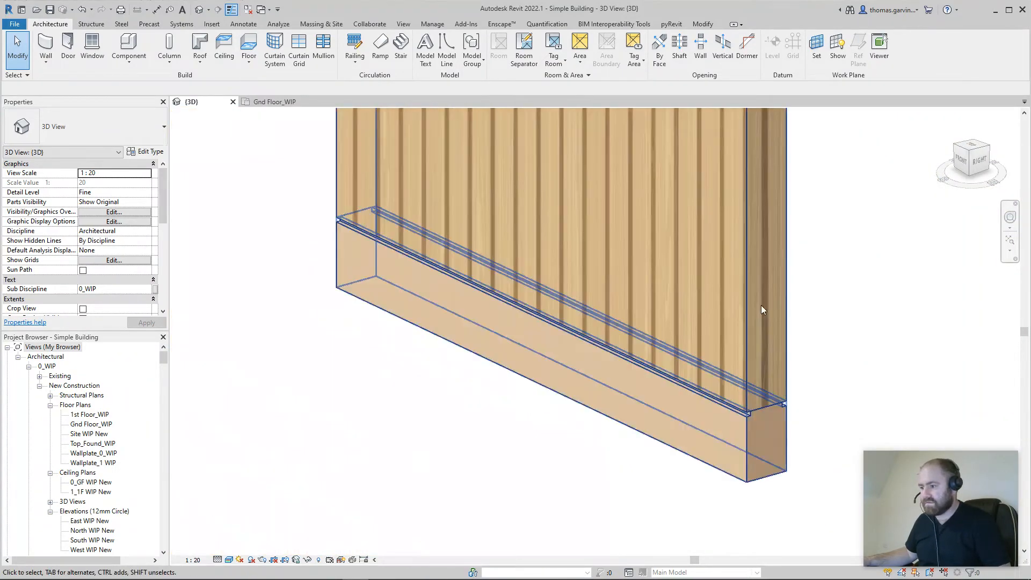
pyautogui.scroll(-5, 781, 411)
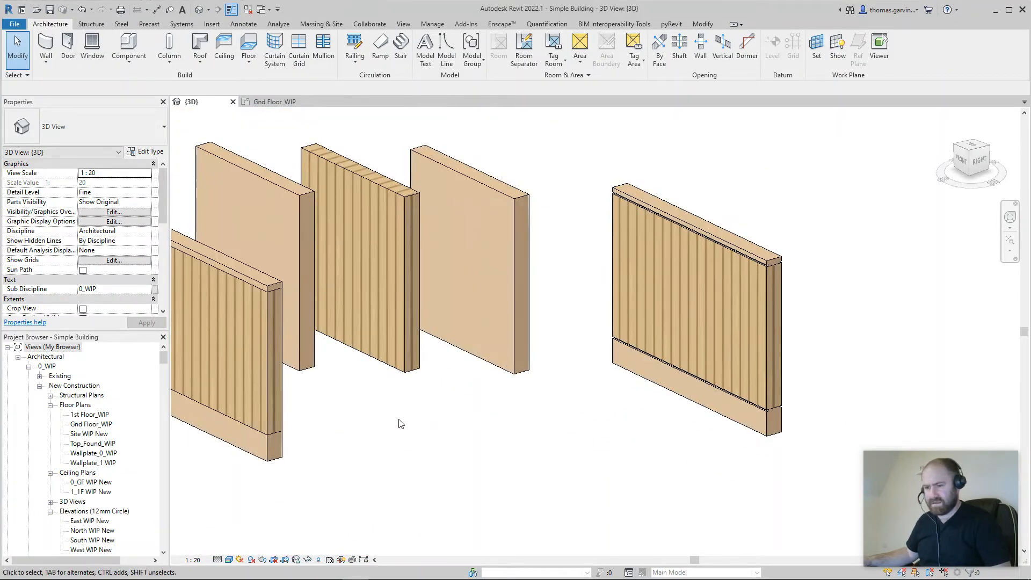
pyautogui.moveTo(390, 437); pyautogui.dragTo(575, 448, button='middle')
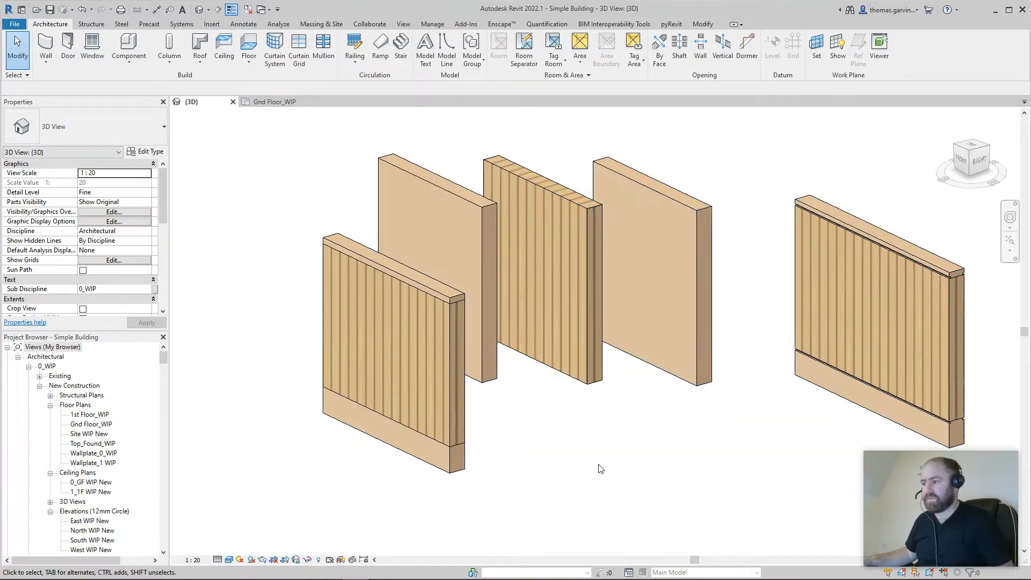
# Create a new family from the Metric Profile-Hosted template
pyautogui.click(15, 25)
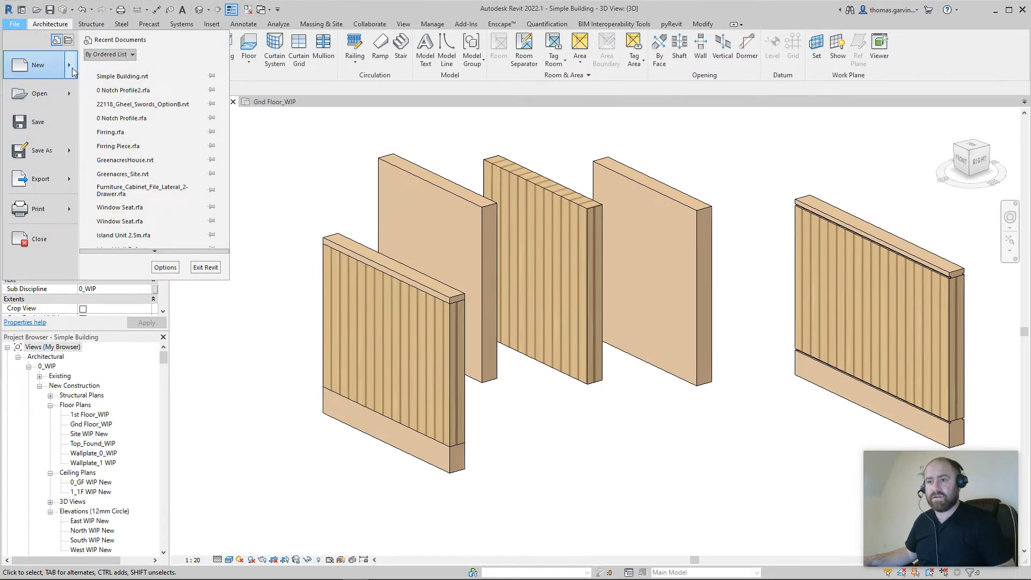
pyautogui.moveTo(72, 68)
pyautogui.click(144, 103)
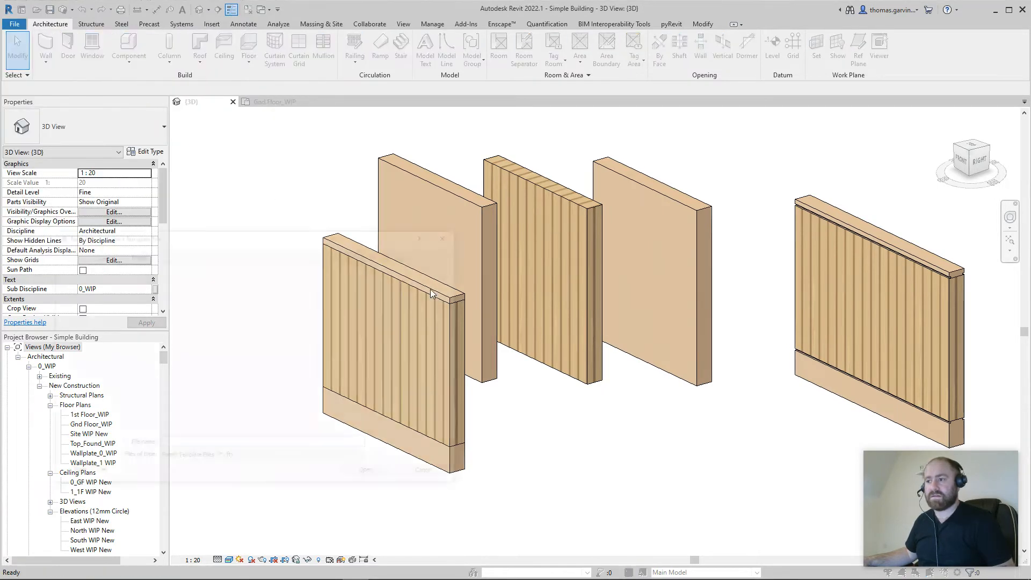
pyautogui.scroll(-5, 348, 339)
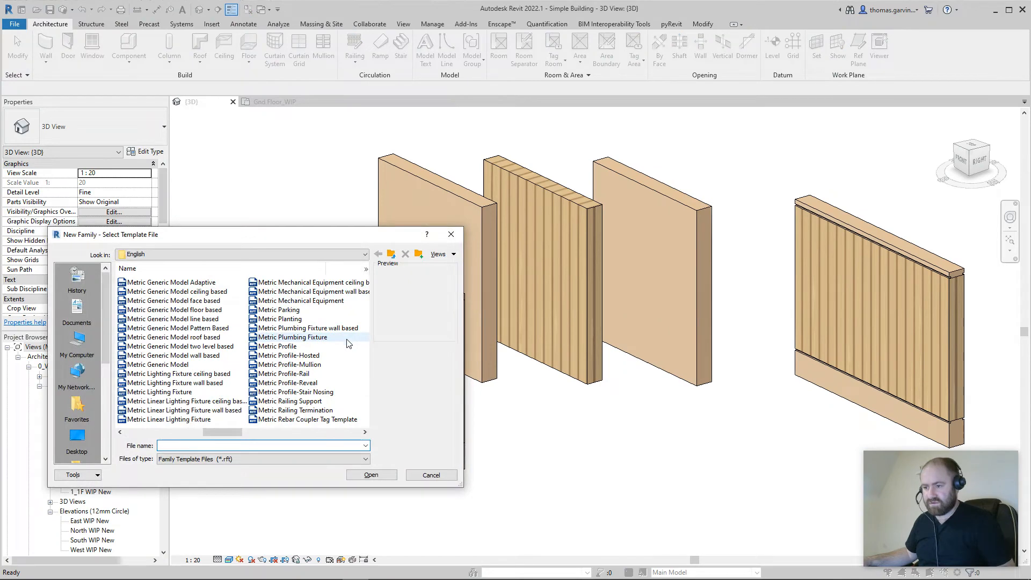
pyautogui.click(300, 356)
pyautogui.click(381, 475)
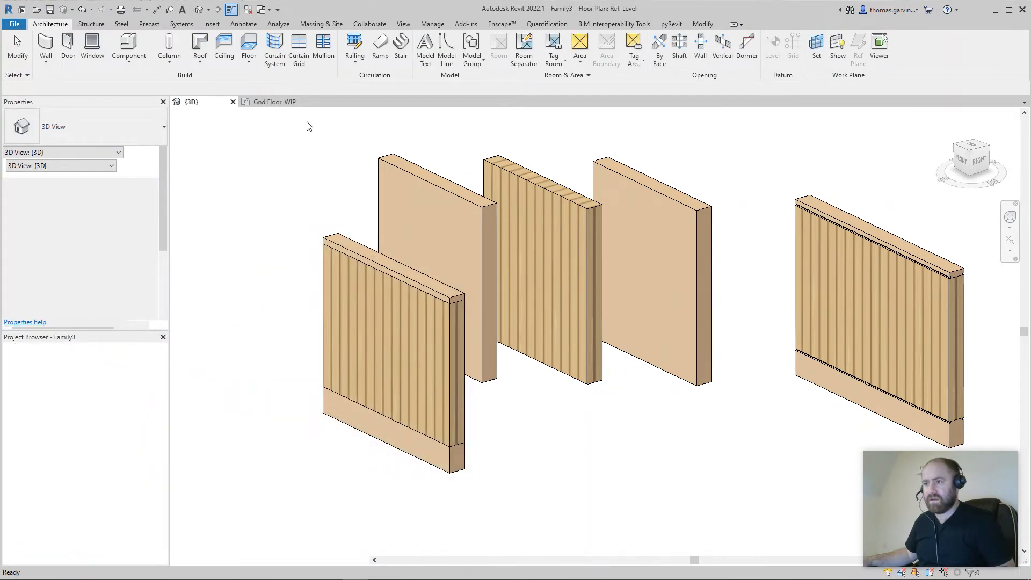
# Draw a rectangle about 10 by 10 mm from the insertion point, outside the host face and below the horizontal reference plane
pyautogui.scroll(4, 671, 382)
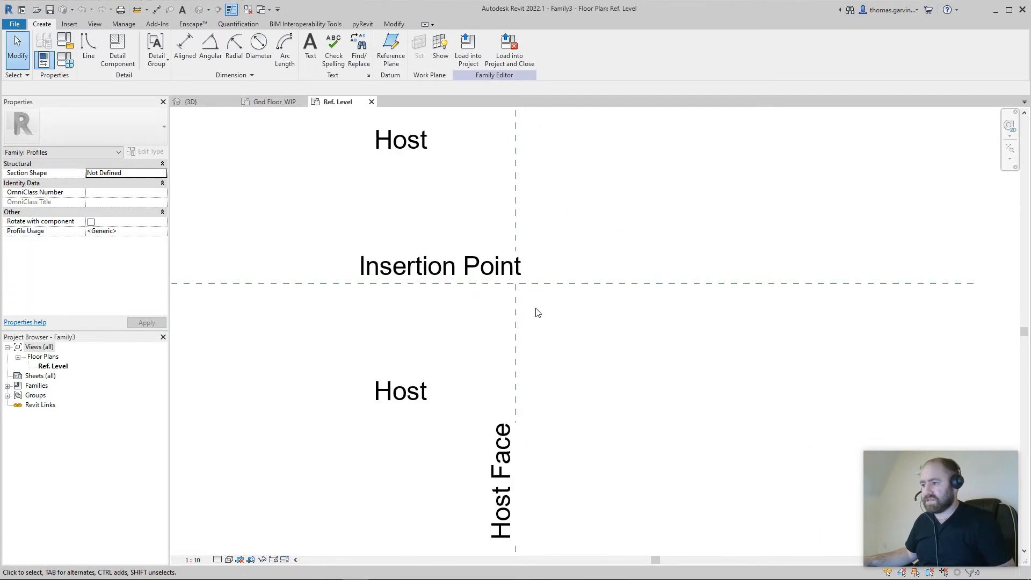
pyautogui.scroll(1, 537, 312)
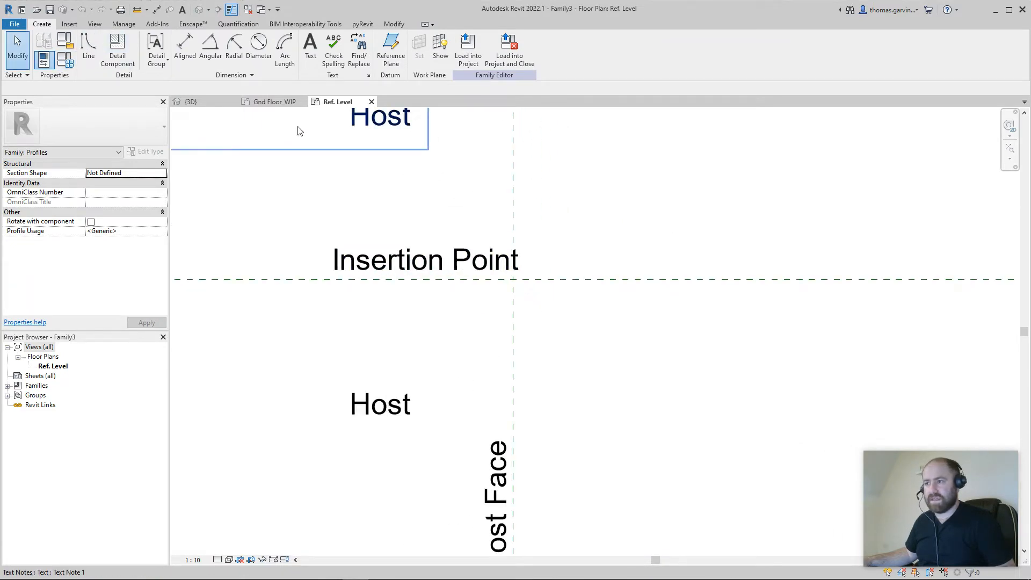
pyautogui.click(88, 47)
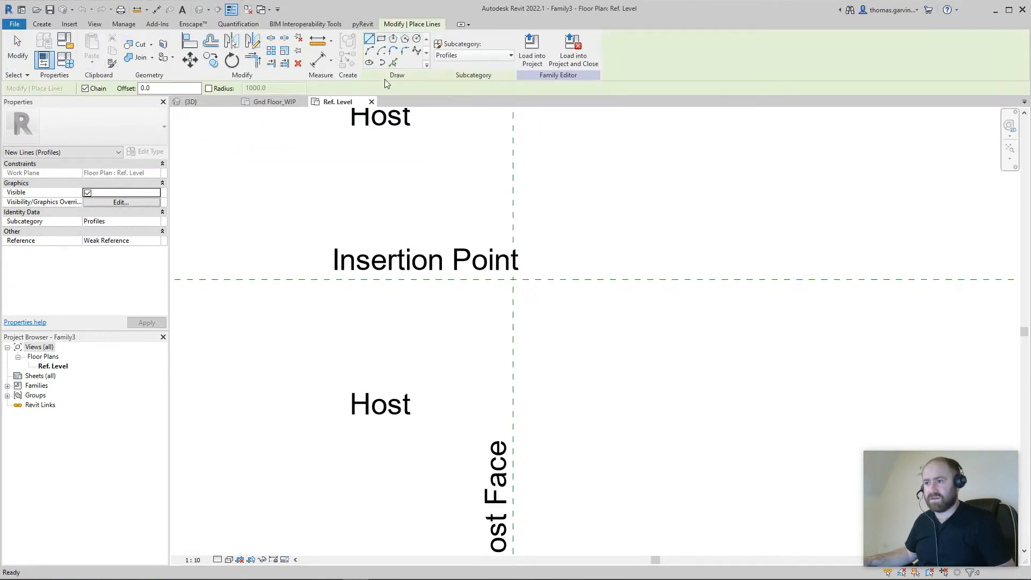
pyautogui.click(381, 40)
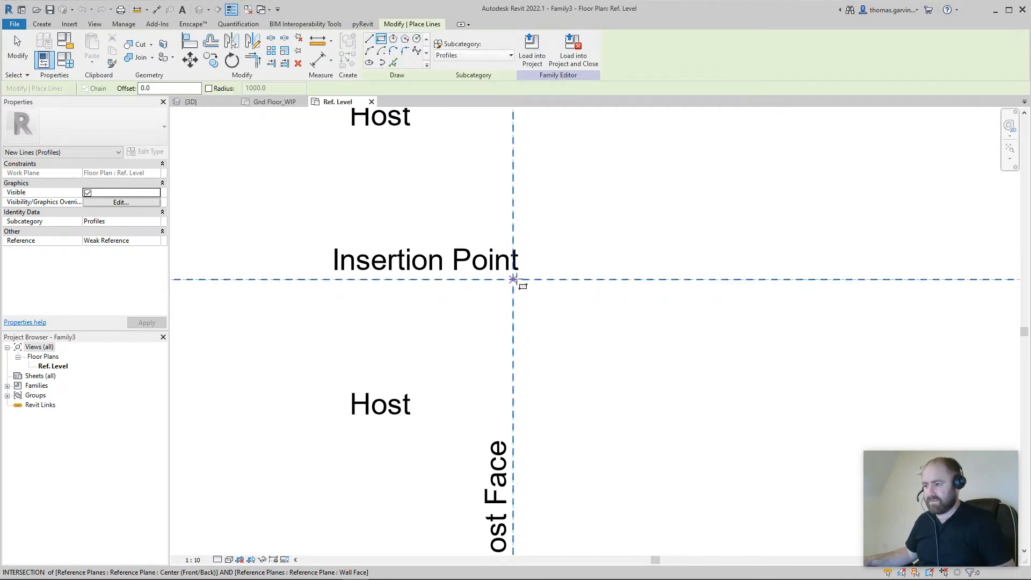
pyautogui.scroll(-3, 520, 283)
pyautogui.scroll(2, 517, 281)
pyautogui.scroll(1, 517, 280)
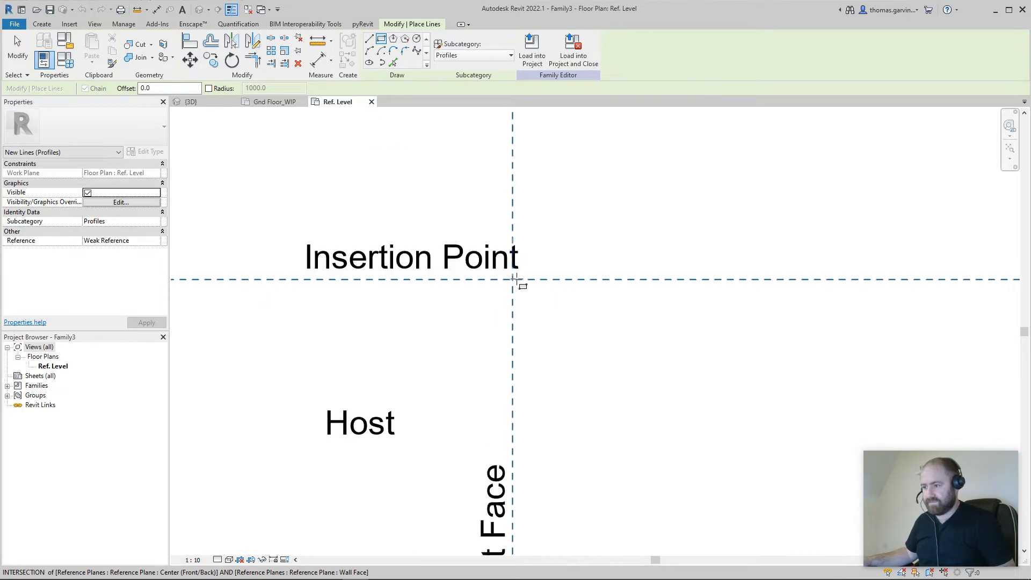
pyautogui.click(514, 279)
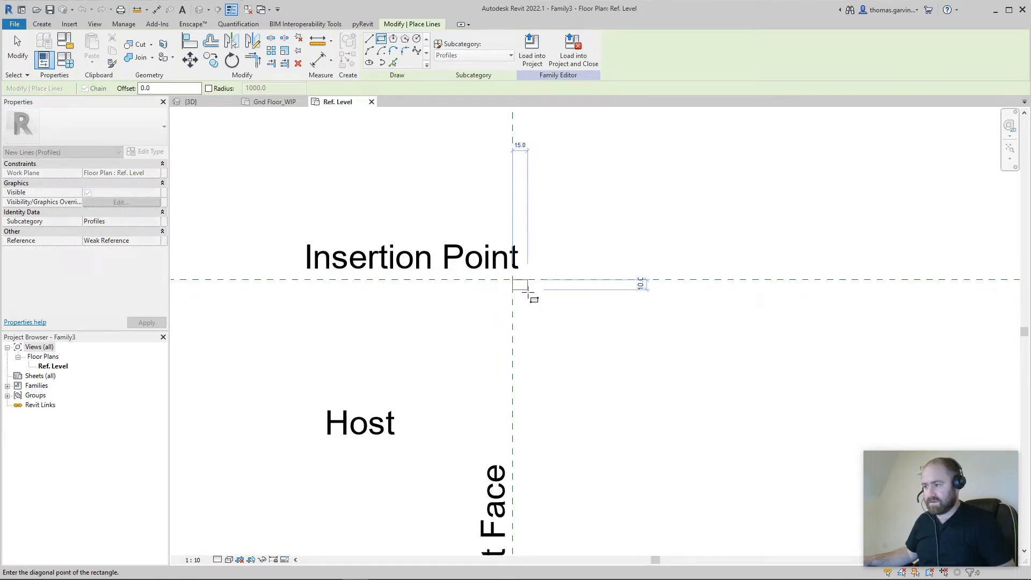
pyautogui.click(523, 292)
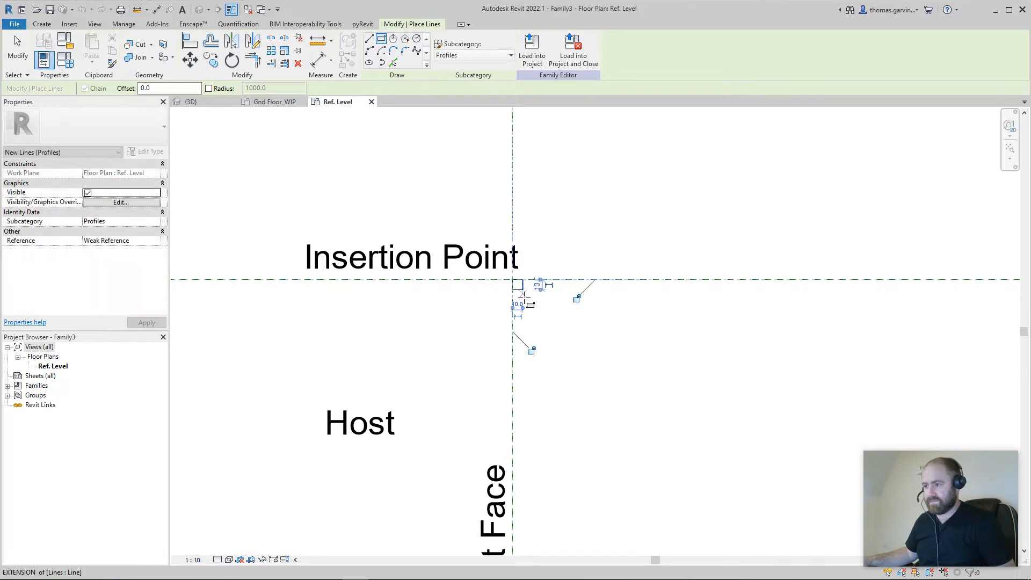
pyautogui.scroll(-2, 527, 310)
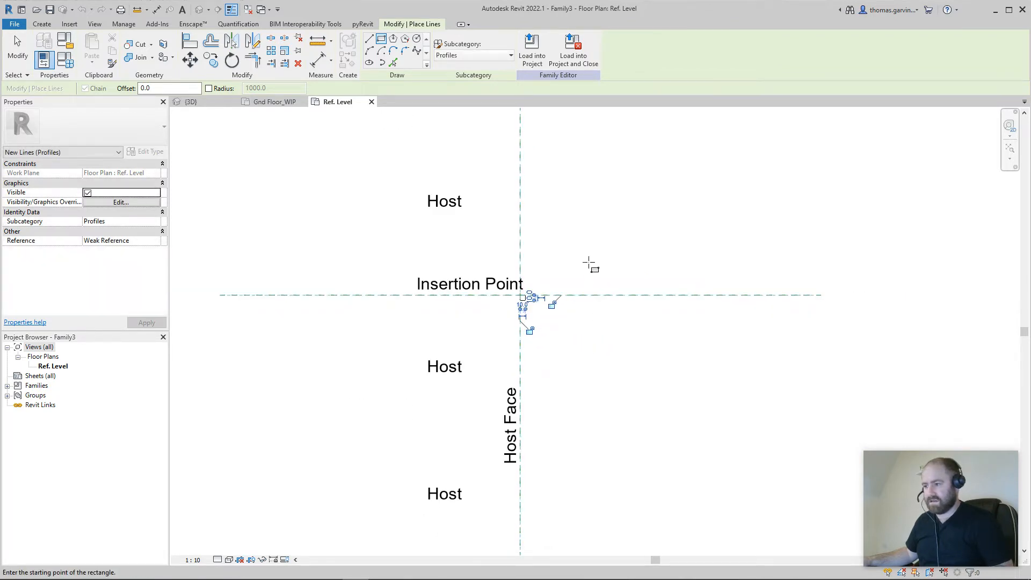
pyautogui.press('Escape')
pyautogui.press('Escape')
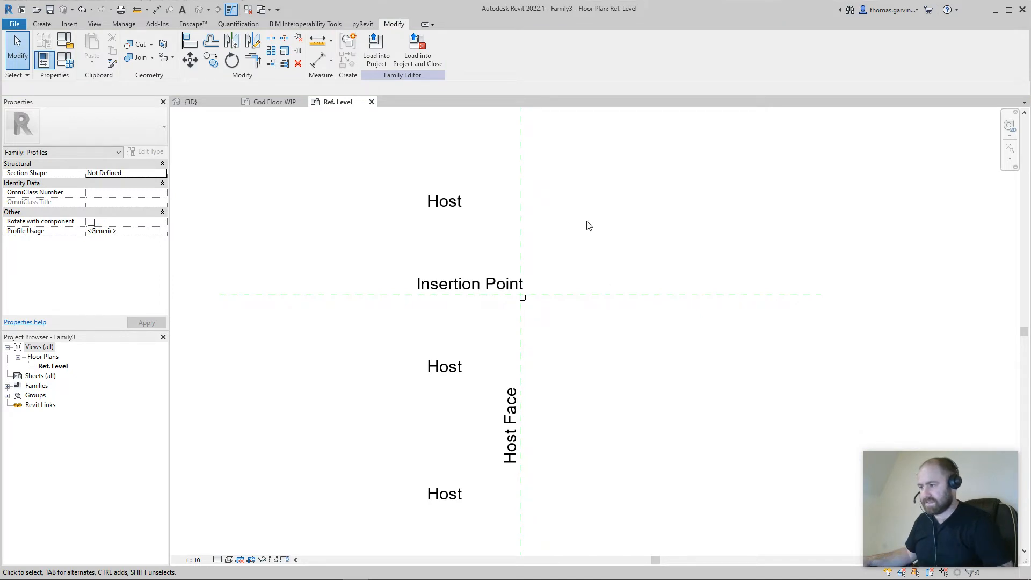
pyautogui.scroll(-2, 617, 228)
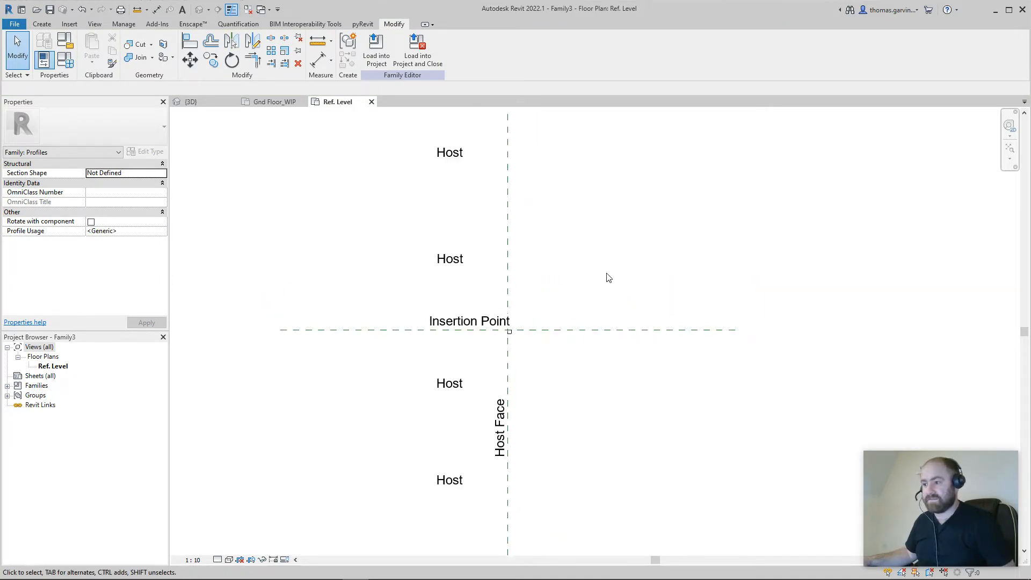
pyautogui.scroll(2, 517, 341)
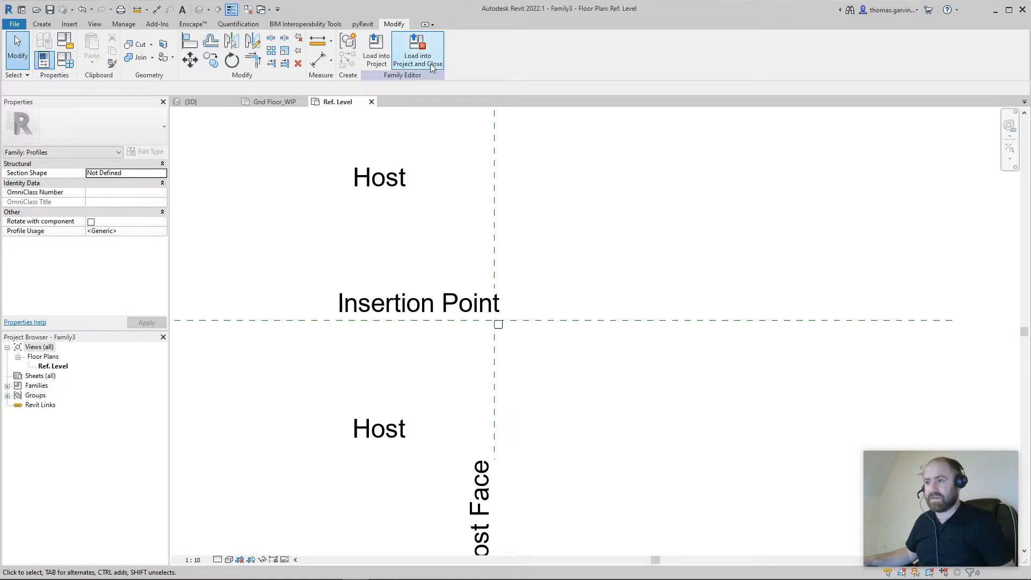
# Save the profile family as 0 Notch in the Walls folder and load it into the Simple Building project
pyautogui.click(15, 24)
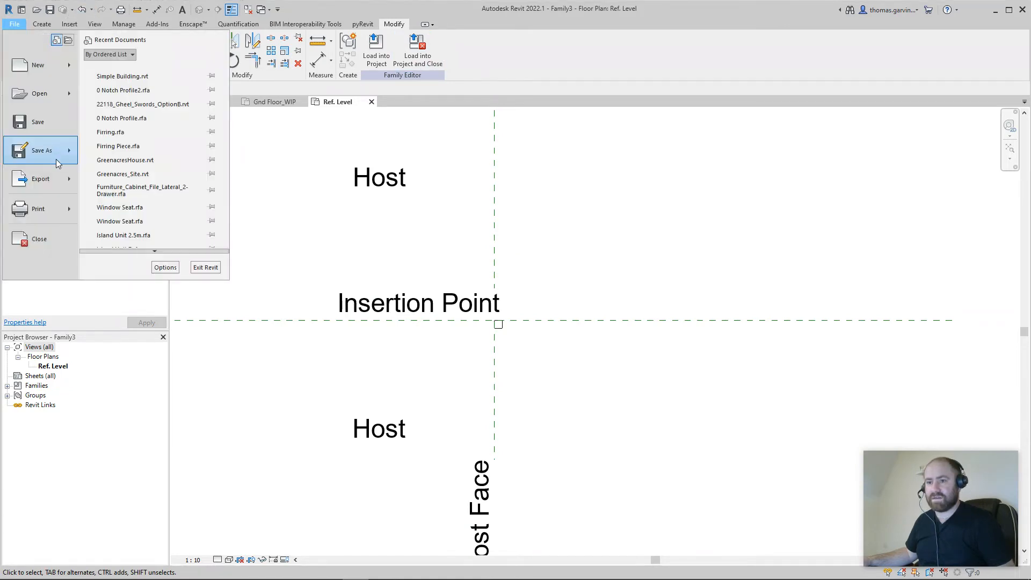
pyautogui.click(55, 155)
pyautogui.click(159, 150)
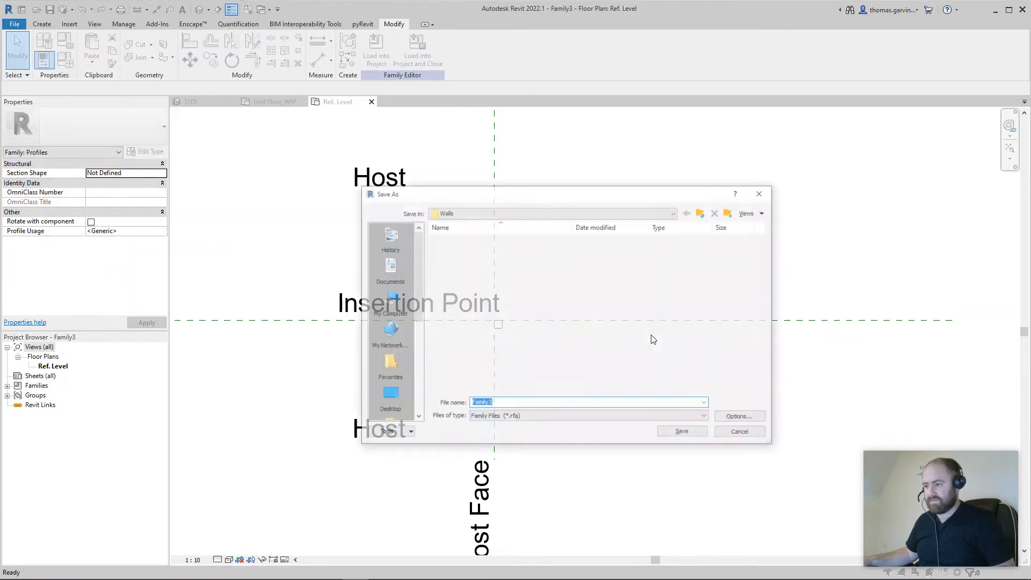
pyautogui.write('0')
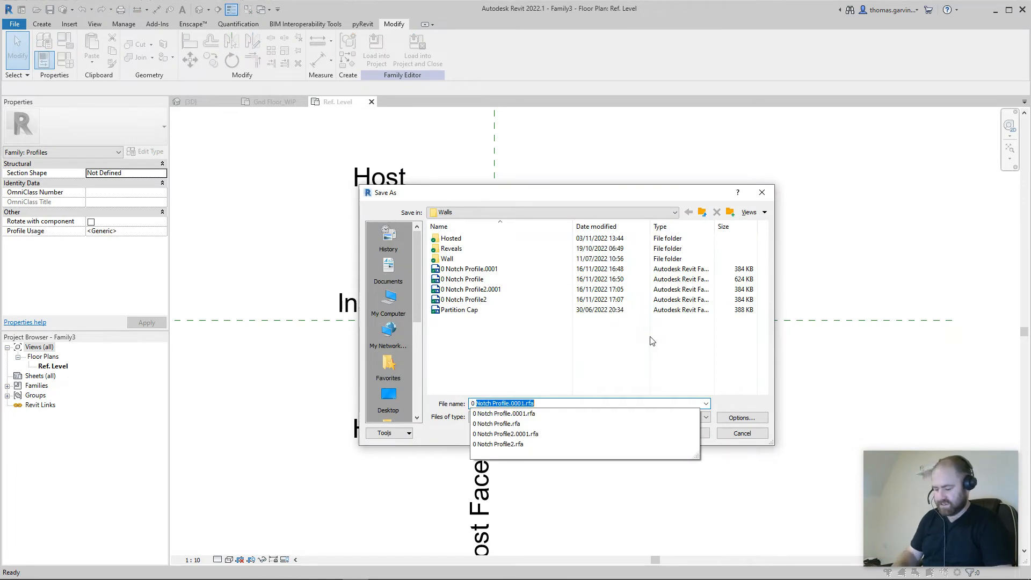
pyautogui.write(' Not')
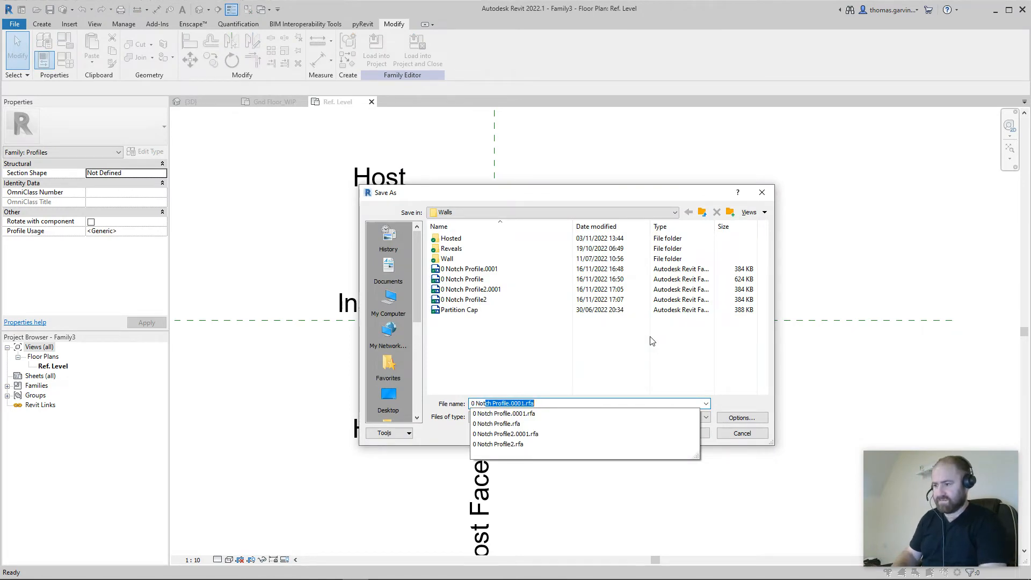
pyautogui.write('c')
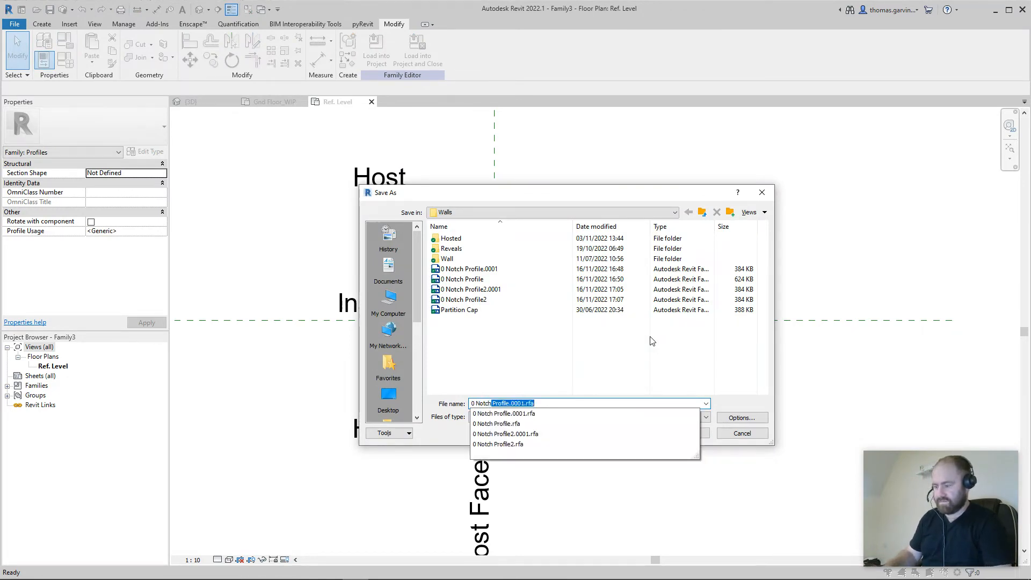
pyautogui.press('Delete')
pyautogui.press('Return')
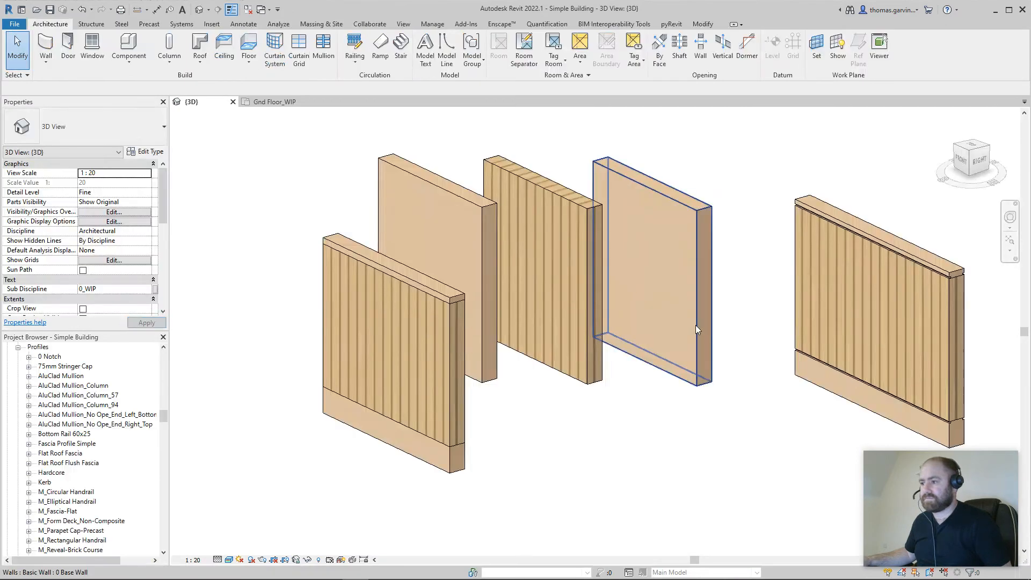
# In the 3D view, open the type properties of the standalone 0 Base Wall
pyautogui.moveTo(759, 352); pyautogui.dragTo(702, 315, button='middle')
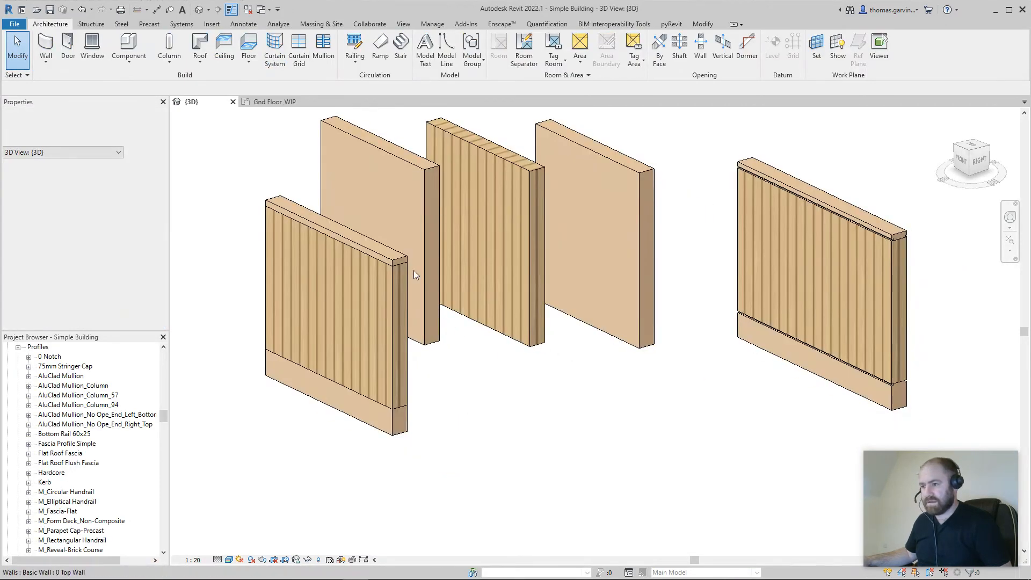
pyautogui.click(370, 265)
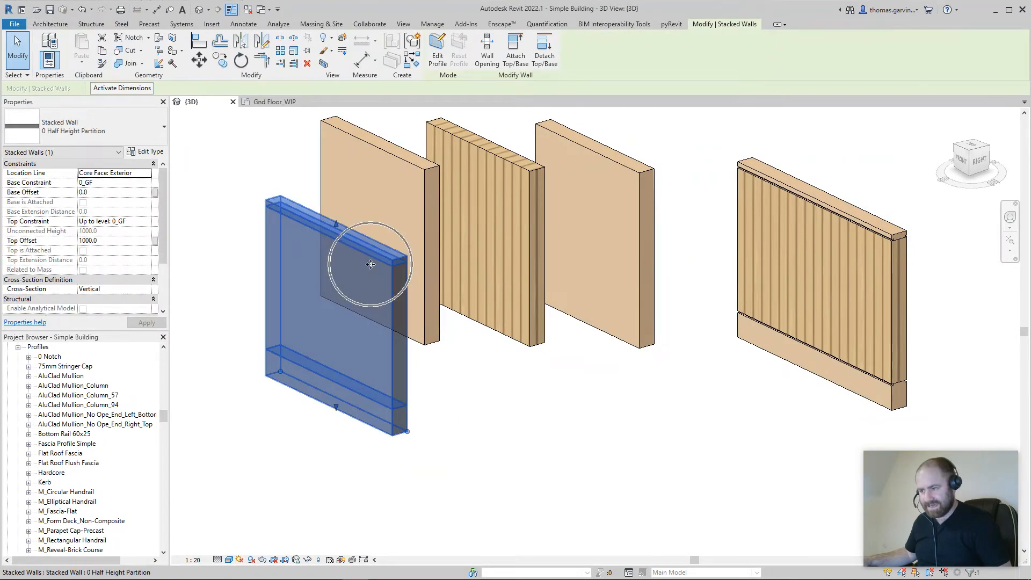
pyautogui.click(431, 168)
pyautogui.click(523, 161)
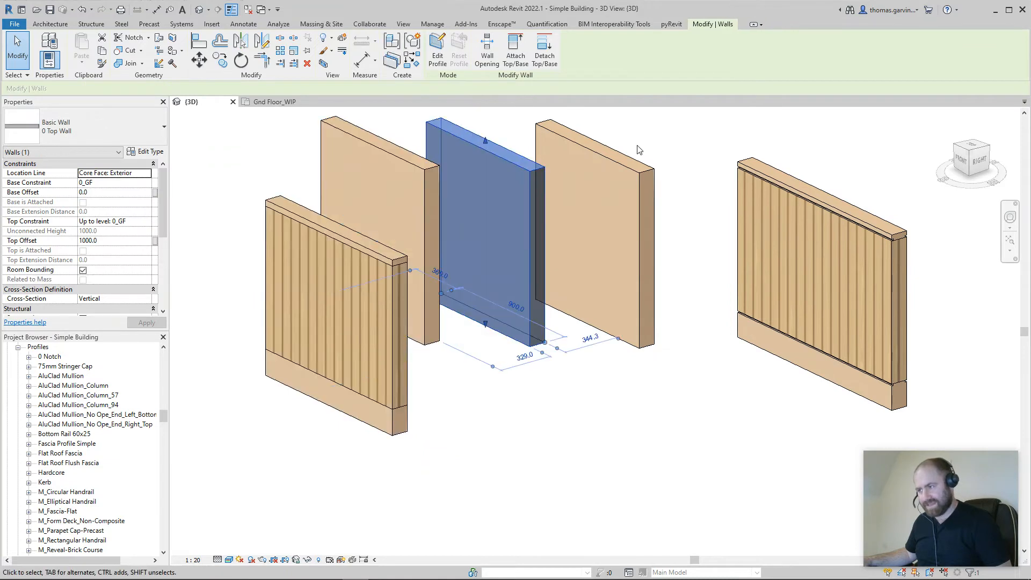
pyautogui.click(626, 170)
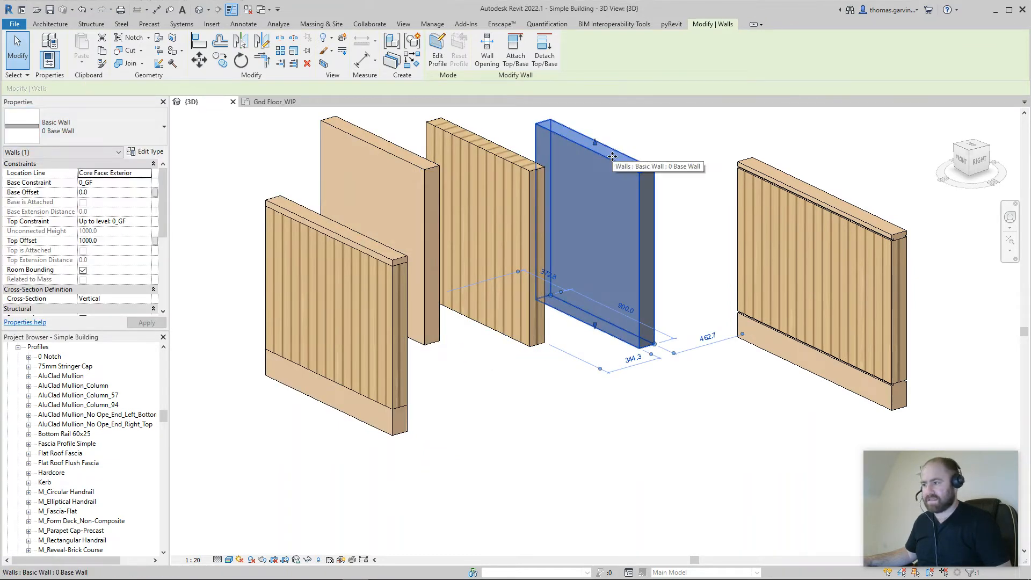
pyautogui.click(148, 153)
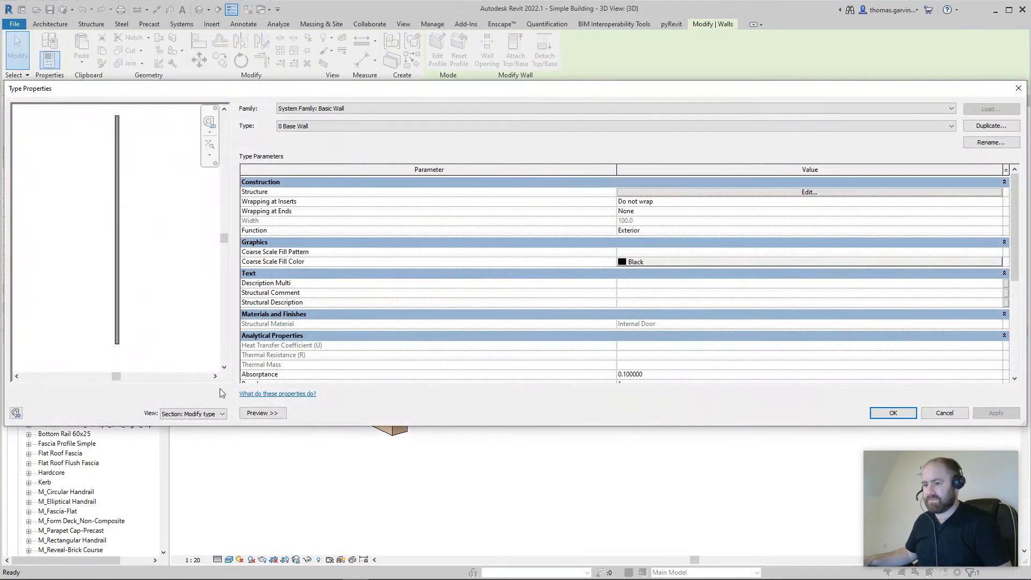
# View the 0 Base Wall type preview as a floor plan, and return it to the section view
pyautogui.click(263, 413)
pyautogui.click(158, 414)
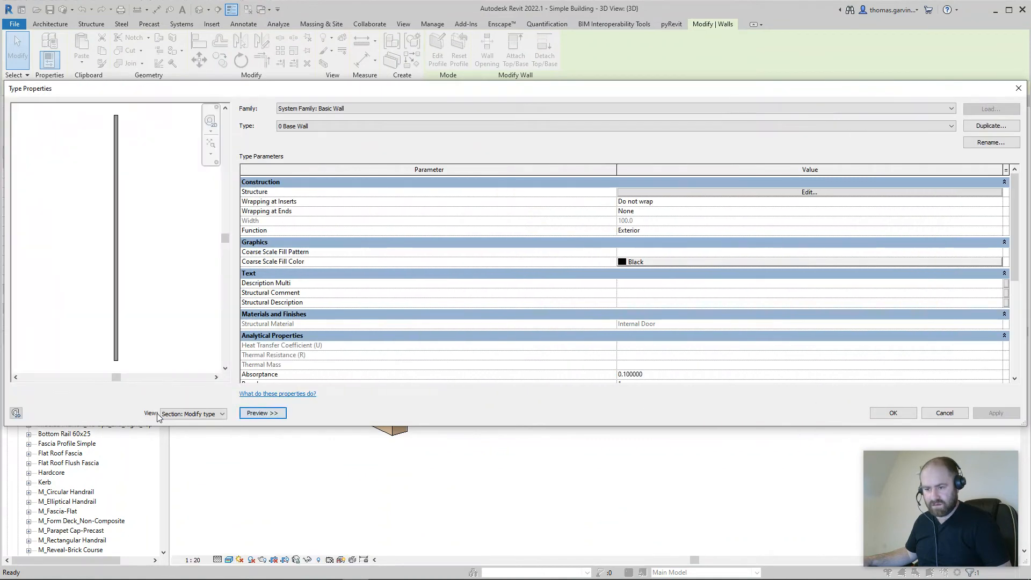
pyautogui.click(208, 416)
pyautogui.click(210, 424)
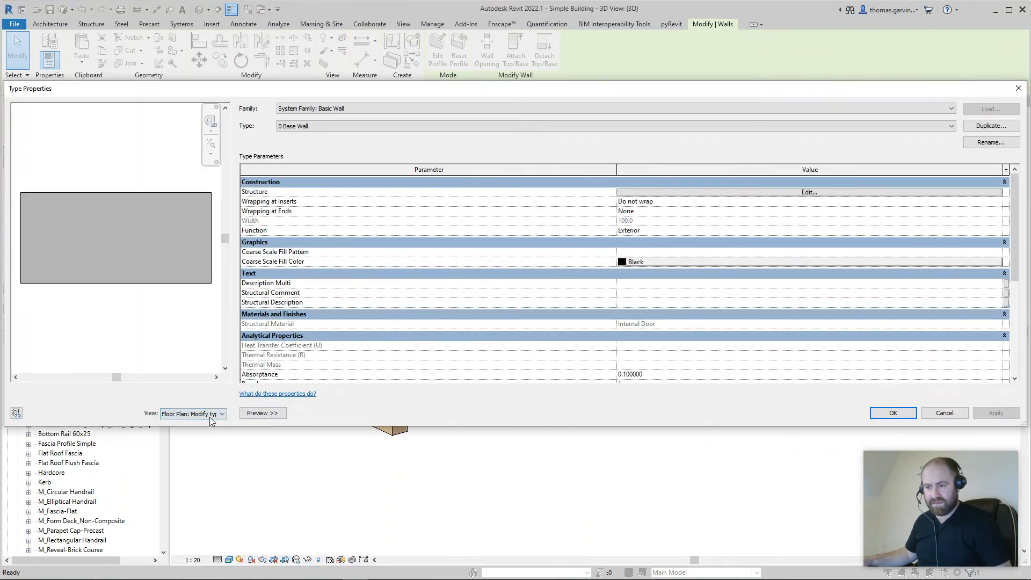
pyautogui.click(210, 418)
pyautogui.click(193, 432)
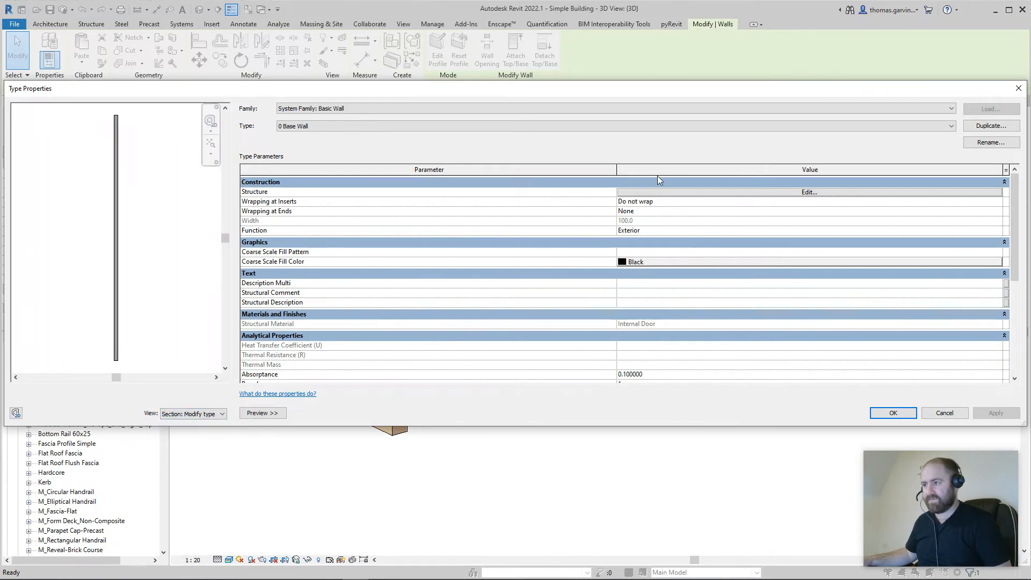
# Open the 0 Base Wall's structure for editing with the top of the wall section in the preview
pyautogui.click(796, 194)
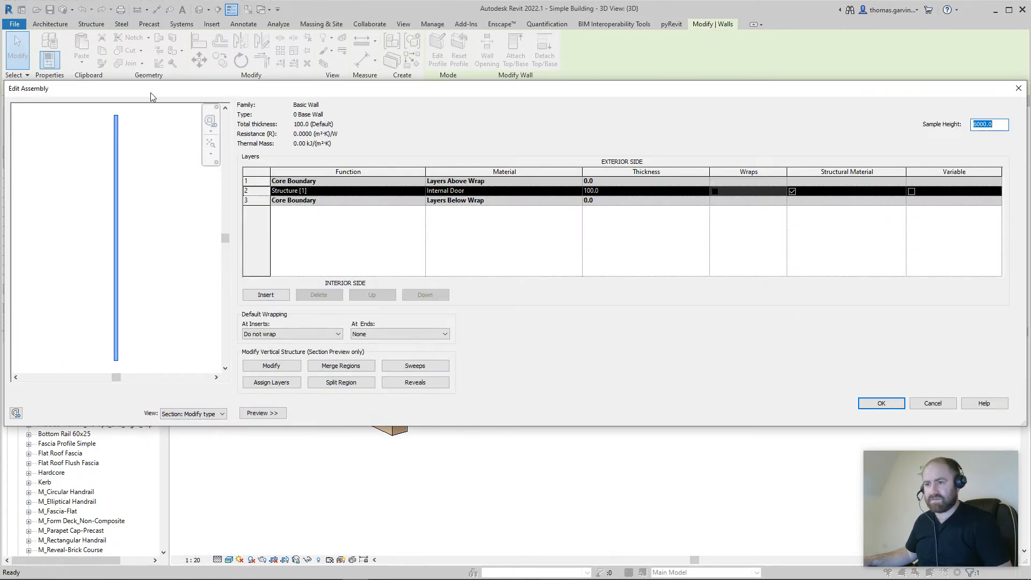
pyautogui.scroll(5, 100, 119)
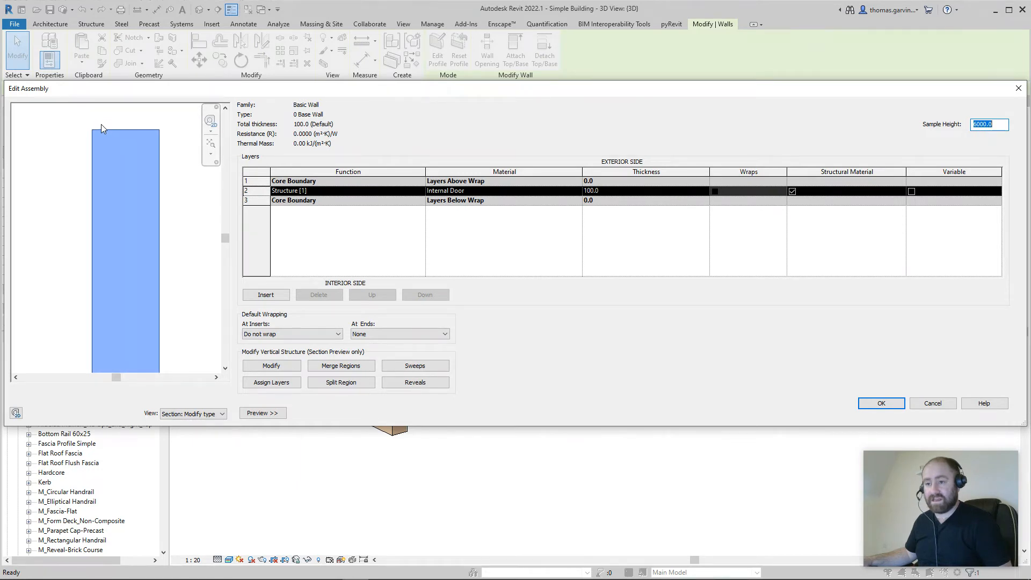
pyautogui.moveTo(101, 125); pyautogui.dragTo(96, 178, button='middle')
pyautogui.scroll(1, 95, 180)
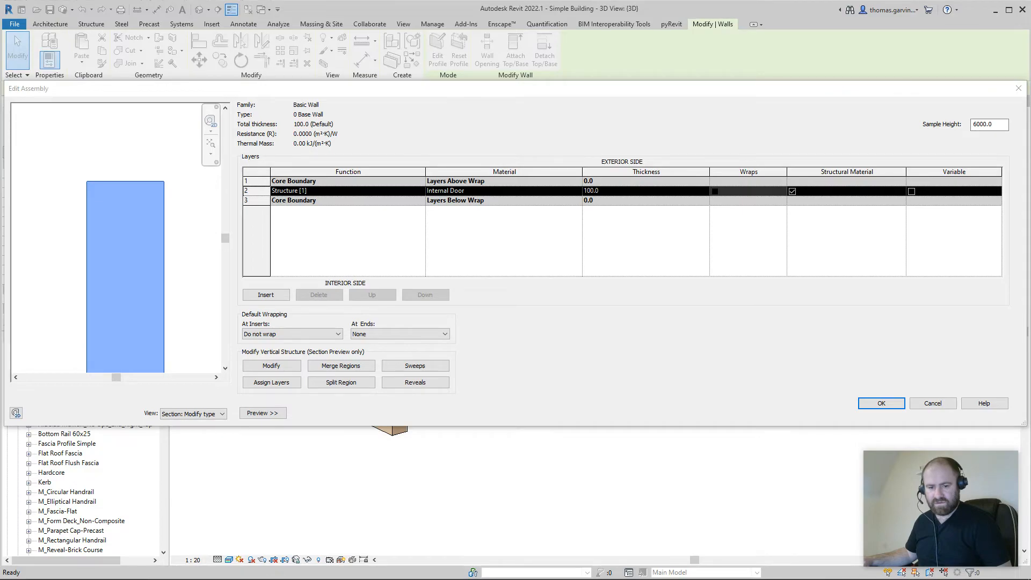
# After checking the reference photo, add a reveal to 0 Base Wall with the 0 Notch profile, measured from Top, and apply it
pyautogui.hotkey('alt', 'Tab')
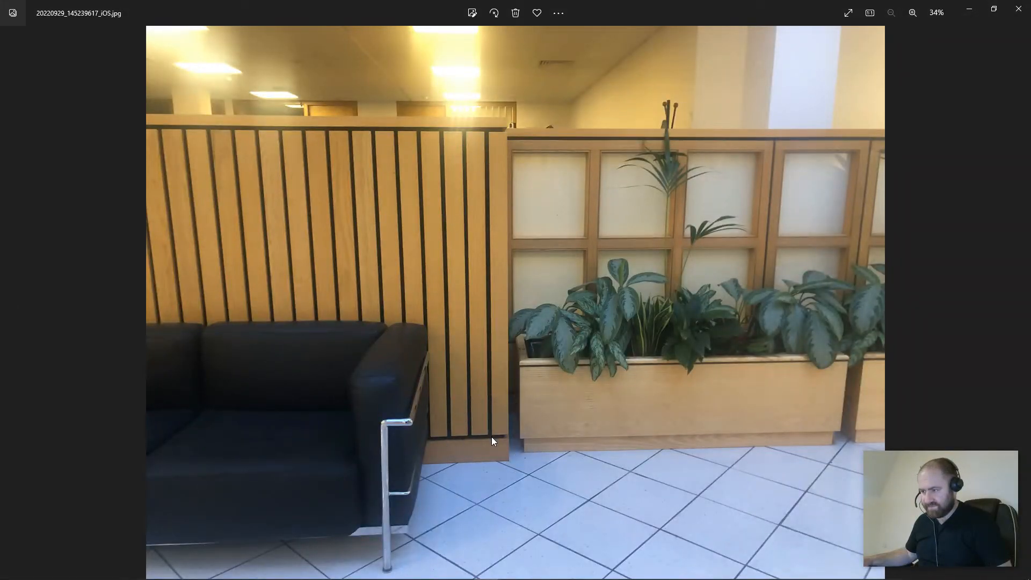
pyautogui.click(967, 11)
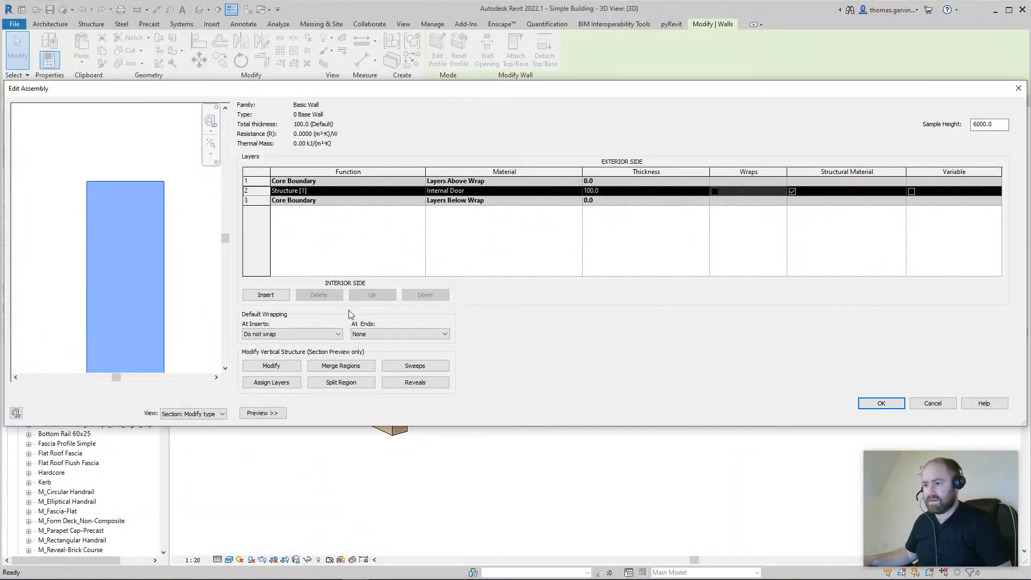
pyautogui.click(416, 383)
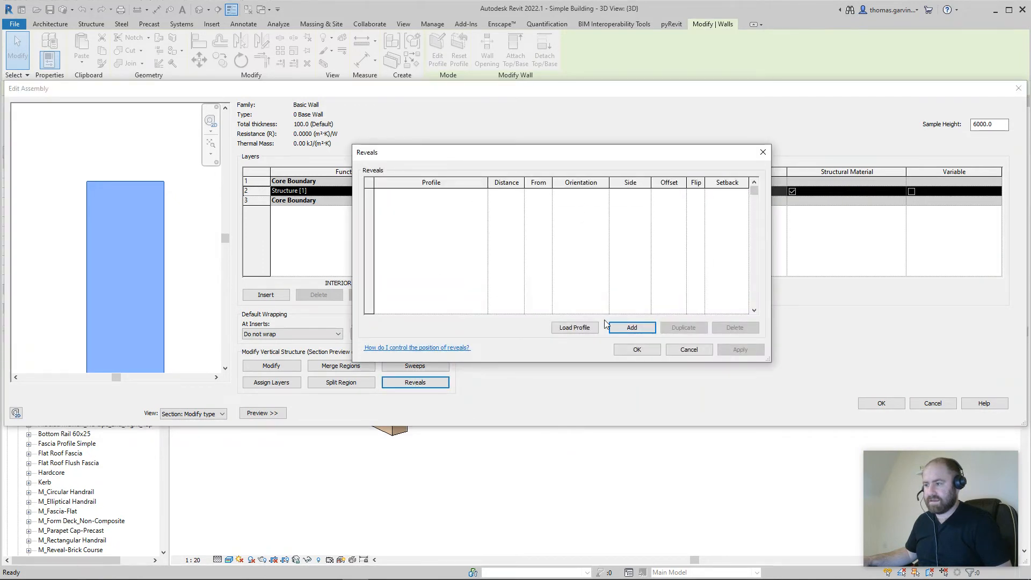
pyautogui.click(632, 328)
pyautogui.click(483, 194)
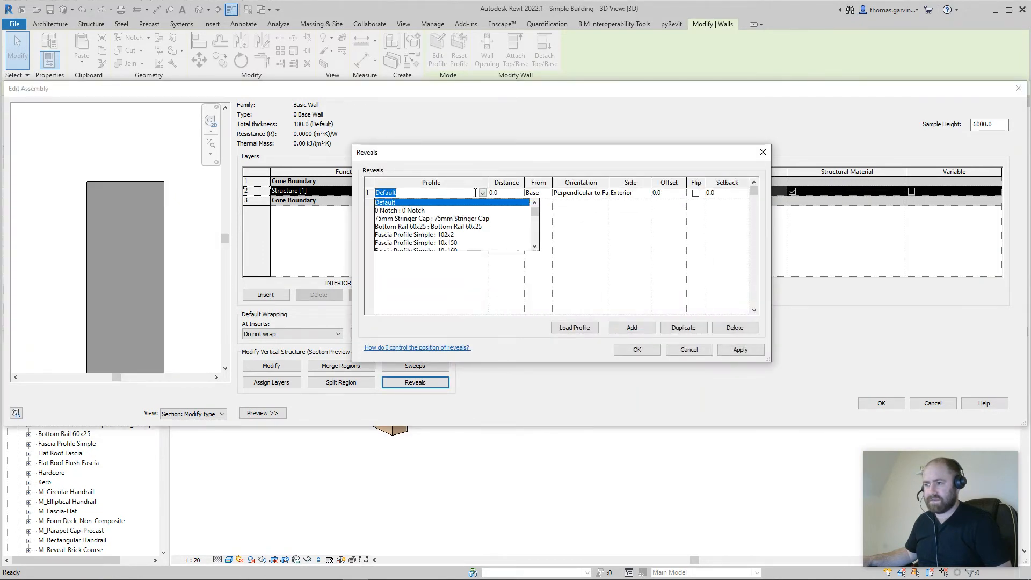
pyautogui.click(409, 210)
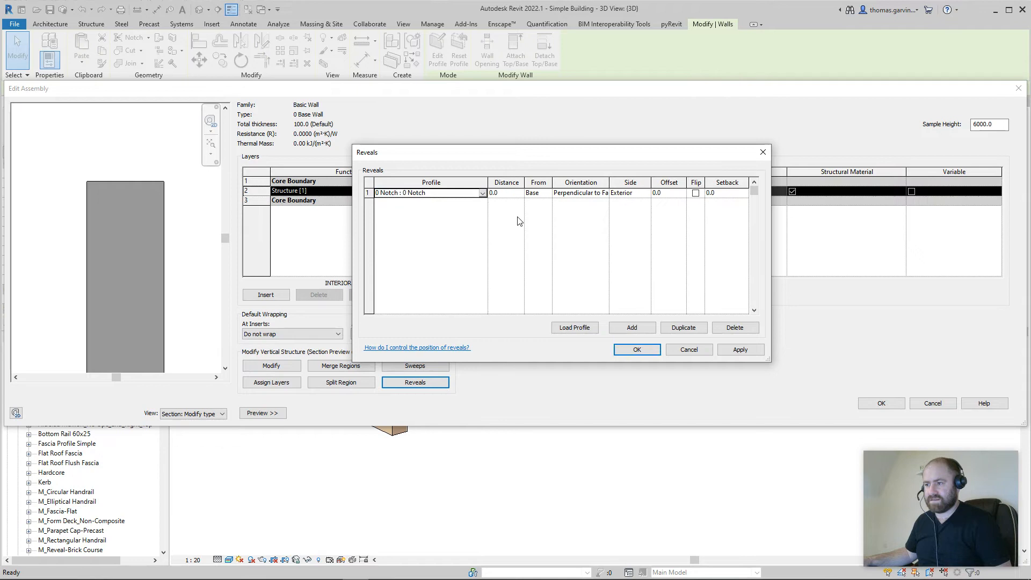
pyautogui.click(548, 194)
pyautogui.click(547, 193)
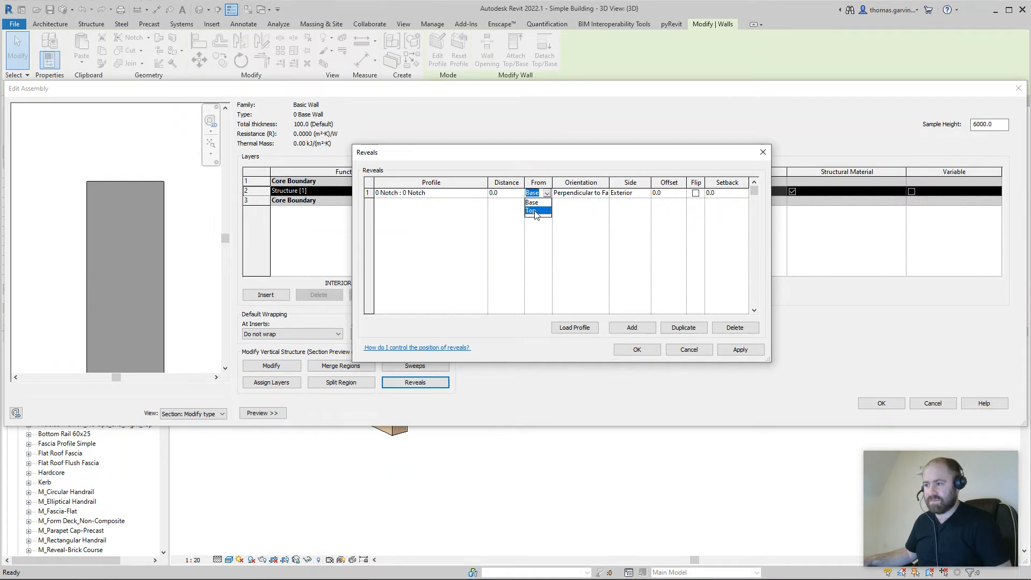
pyautogui.click(538, 213)
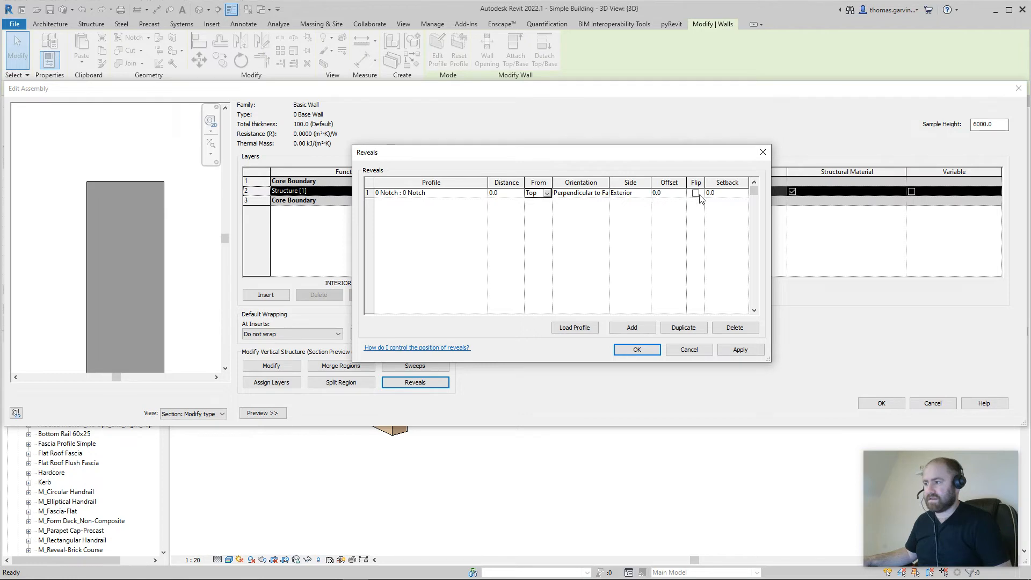
pyautogui.click(739, 349)
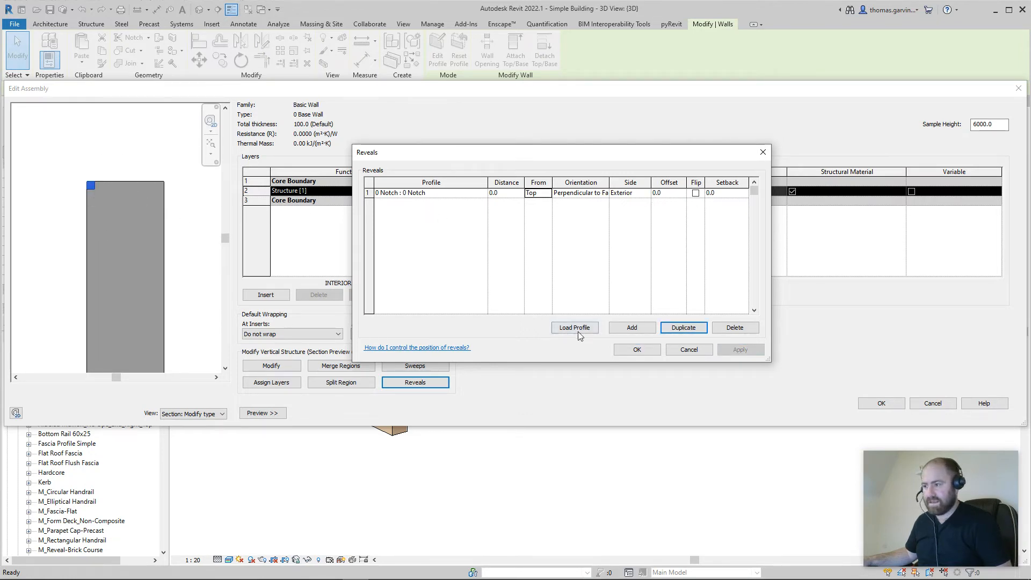
# Add a second reveal with the 0 Notch profile and set both reveals to be measured from Top
pyautogui.click(631, 328)
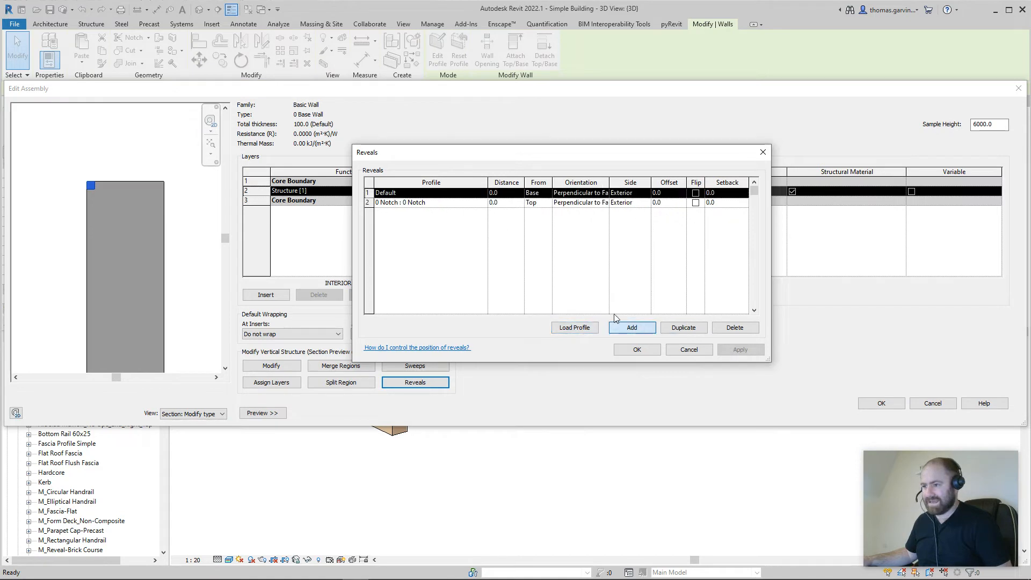
pyautogui.click(456, 193)
pyautogui.click(482, 193)
pyautogui.click(414, 210)
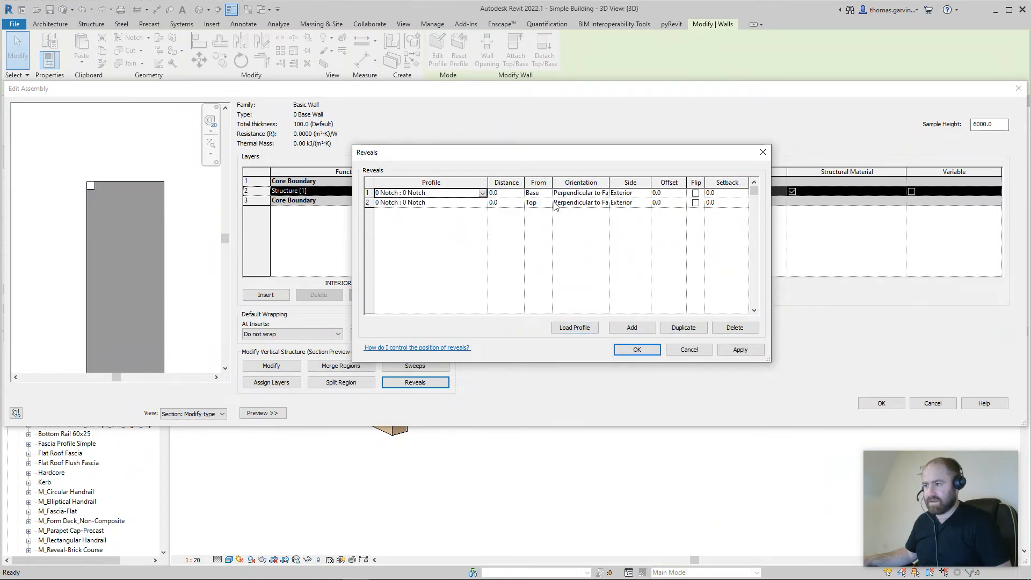
pyautogui.click(550, 204)
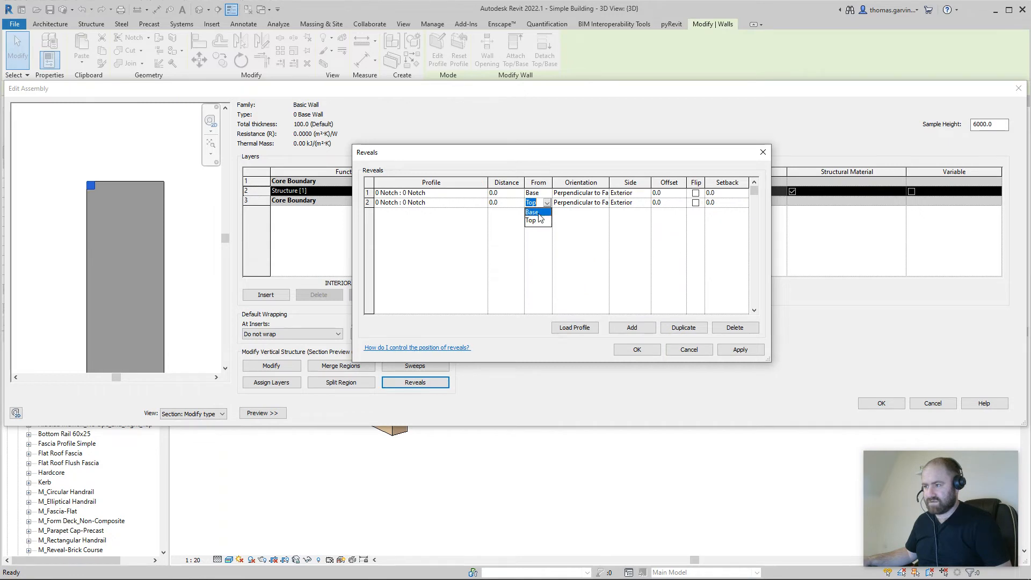
pyautogui.click(538, 213)
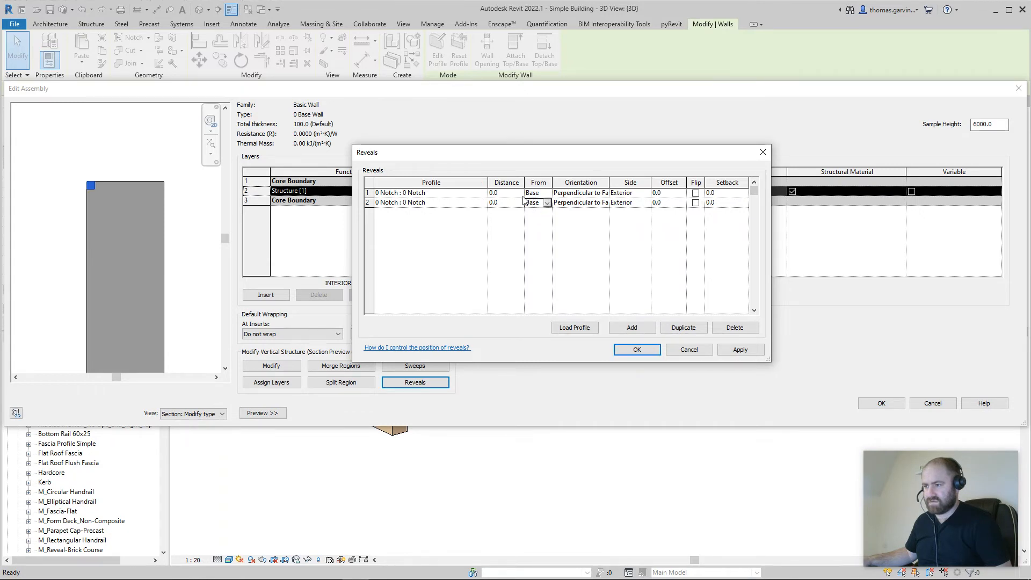
pyautogui.click(546, 194)
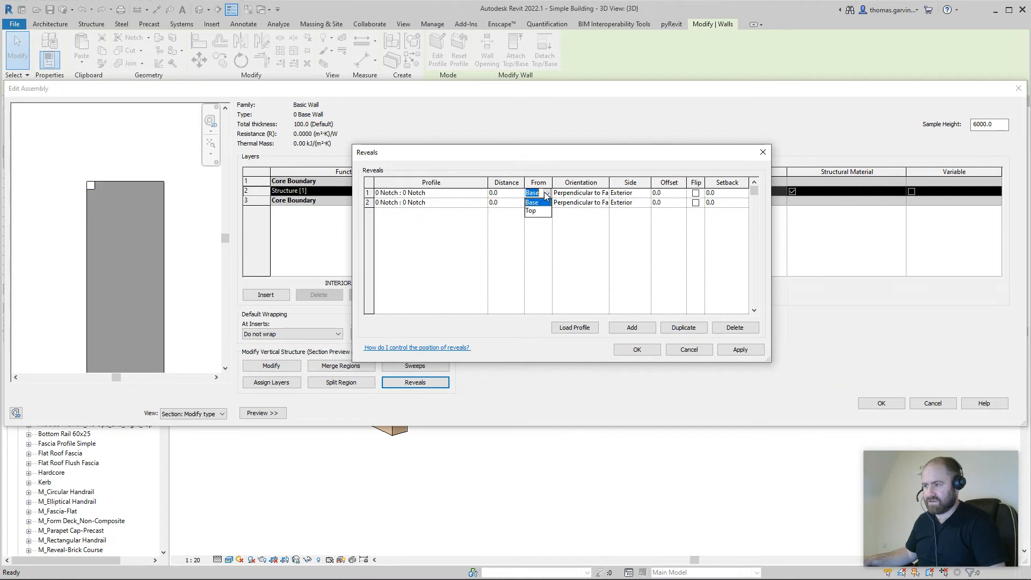
pyautogui.click(537, 211)
pyautogui.click(537, 202)
pyautogui.click(546, 203)
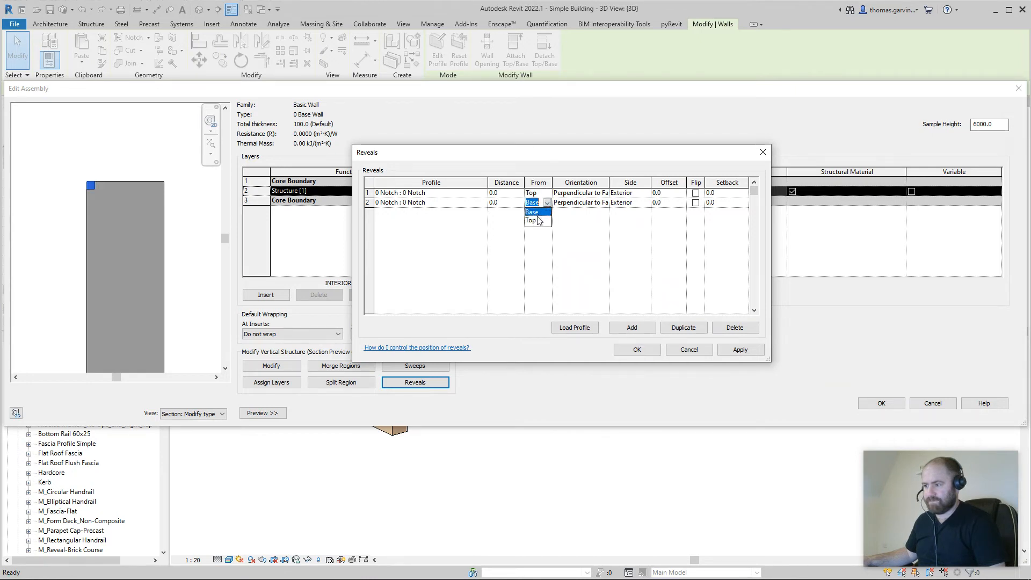
pyautogui.click(538, 221)
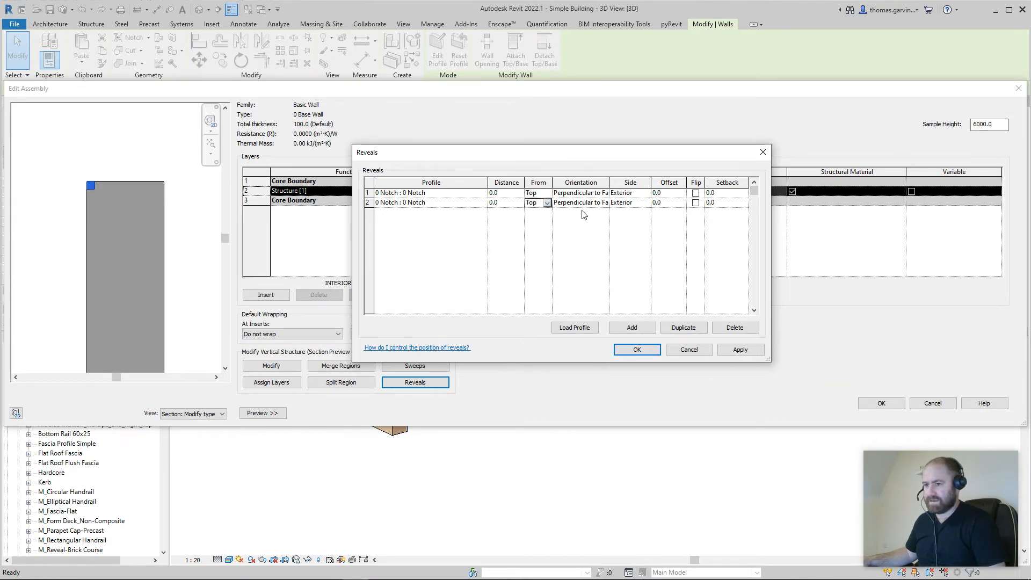
# Set the second reveal's side to Interior and accept the reveals, structure and 0 Base Wall type changes
pyautogui.click(646, 202)
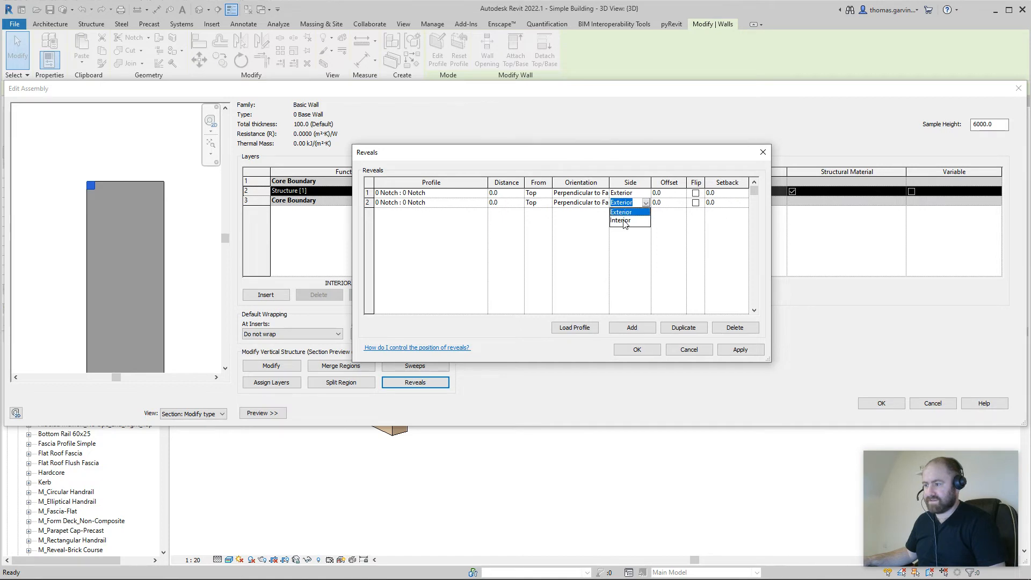
pyautogui.click(628, 220)
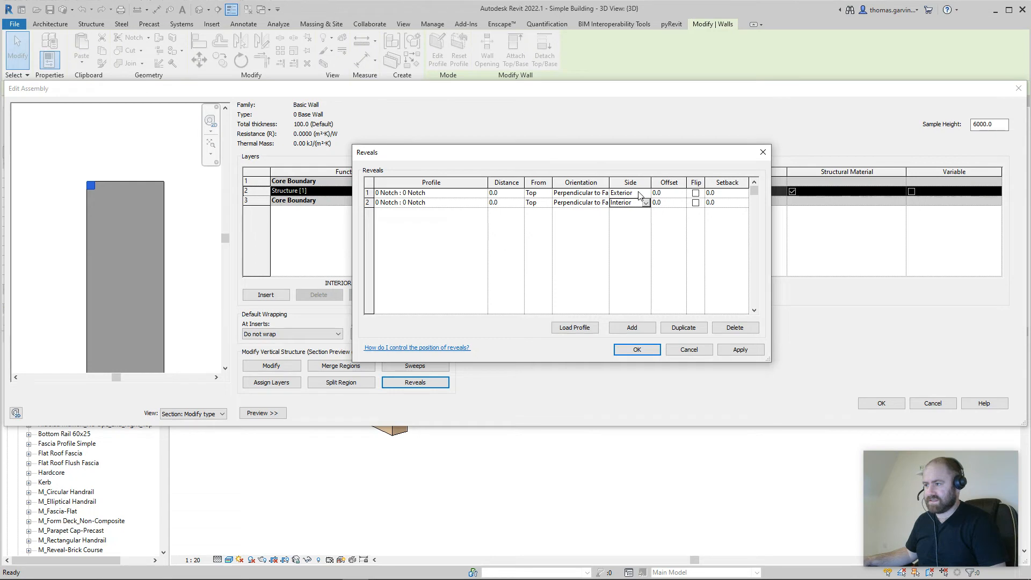
pyautogui.click(740, 349)
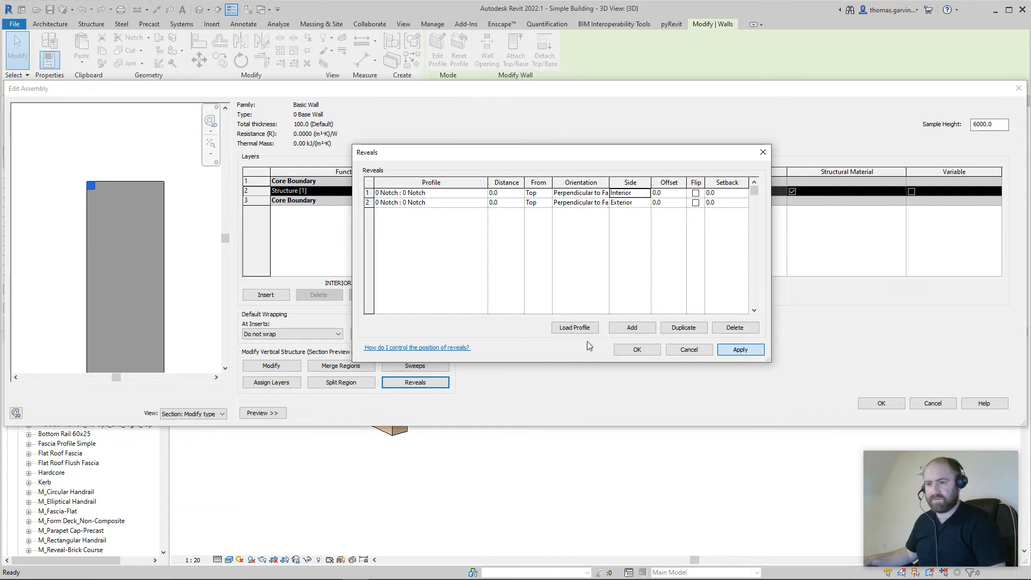
pyautogui.click(646, 351)
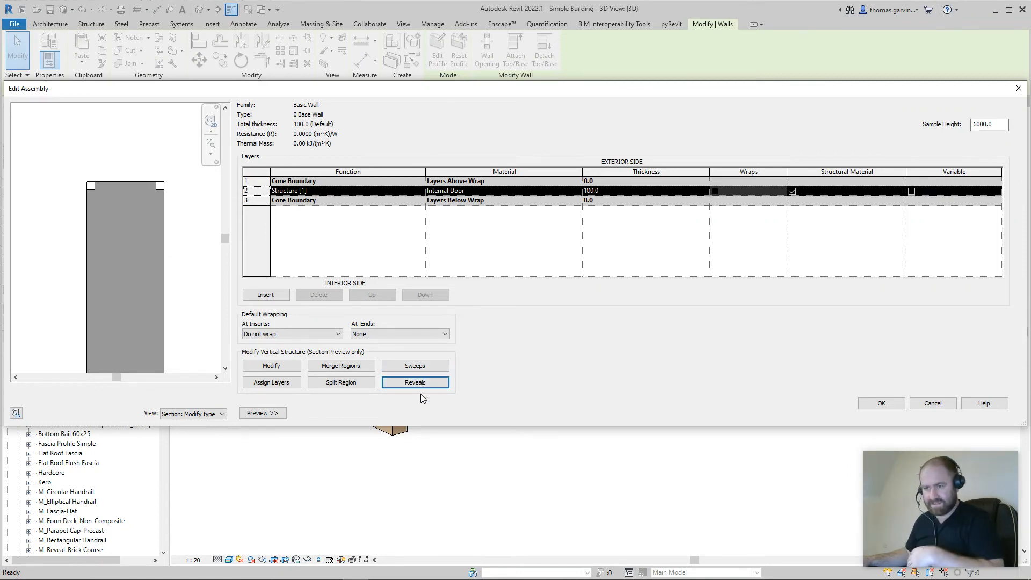
pyautogui.click(883, 404)
pyautogui.click(886, 412)
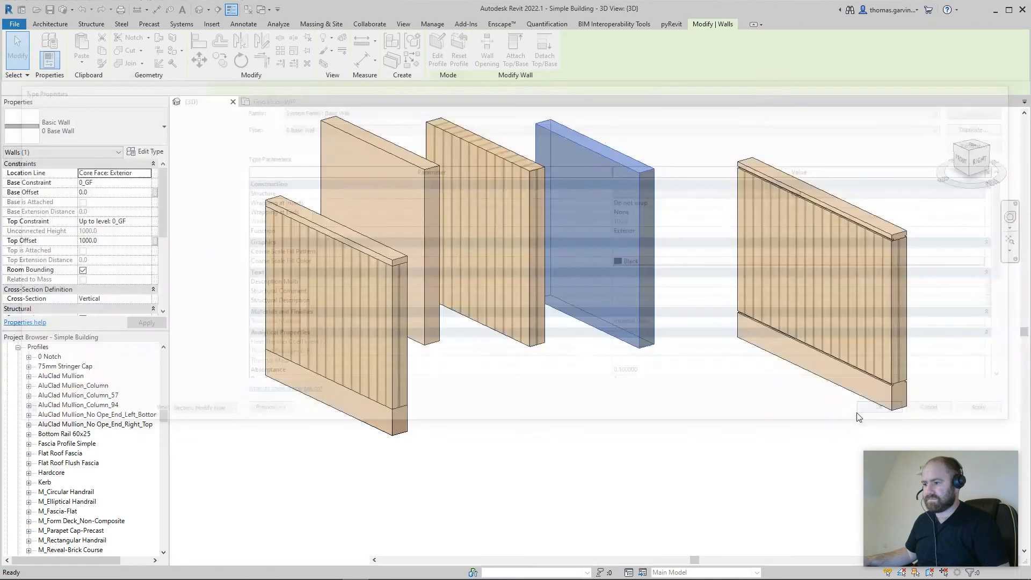
# Examine the notches along the top of the standalone 0 Base Wall and at the base joint of the stacked walls
pyautogui.scroll(4, 692, 424)
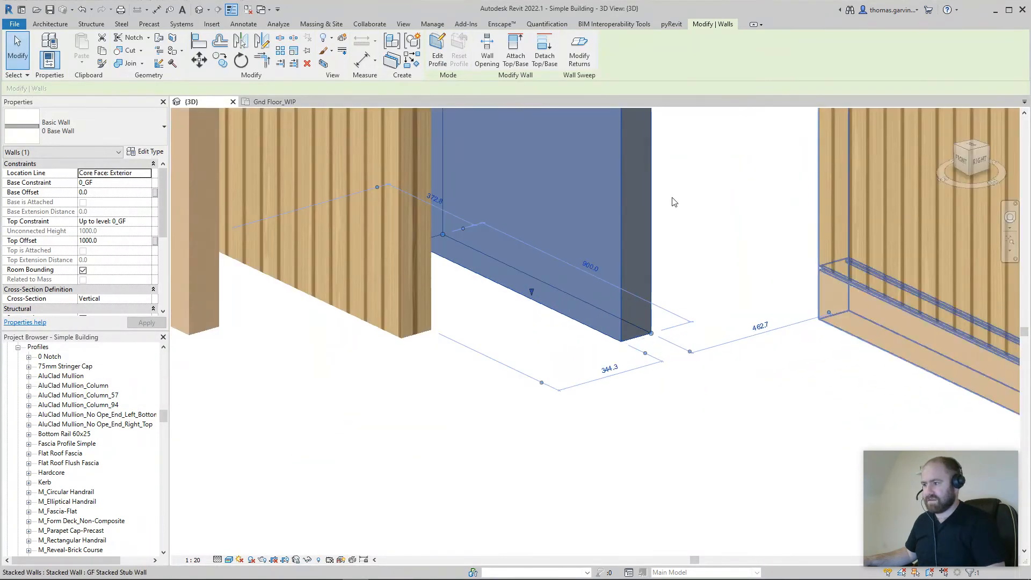
pyautogui.scroll(-3, 674, 199)
pyautogui.press('Escape')
pyautogui.scroll(6, 701, 182)
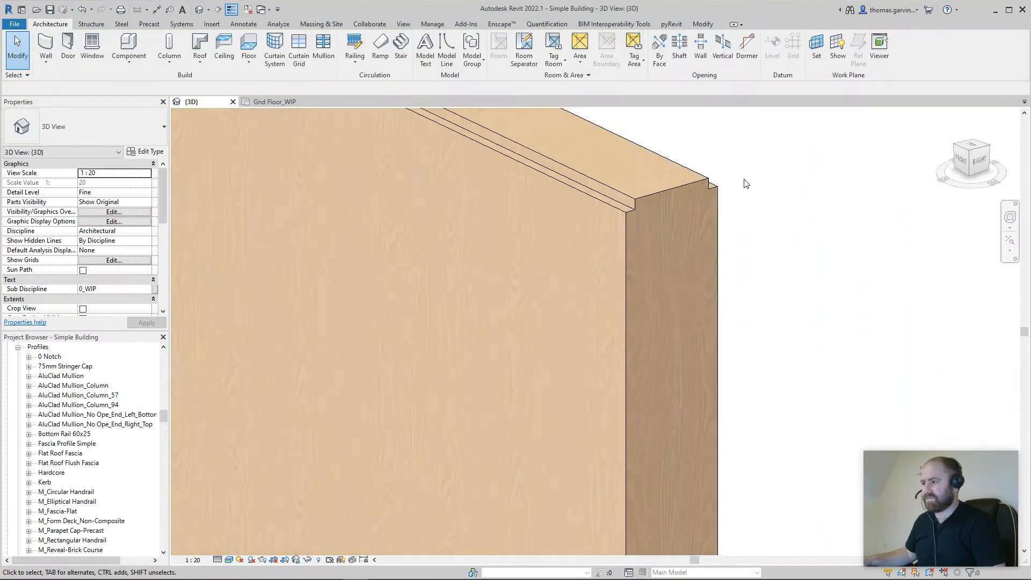
pyautogui.scroll(-5, 719, 336)
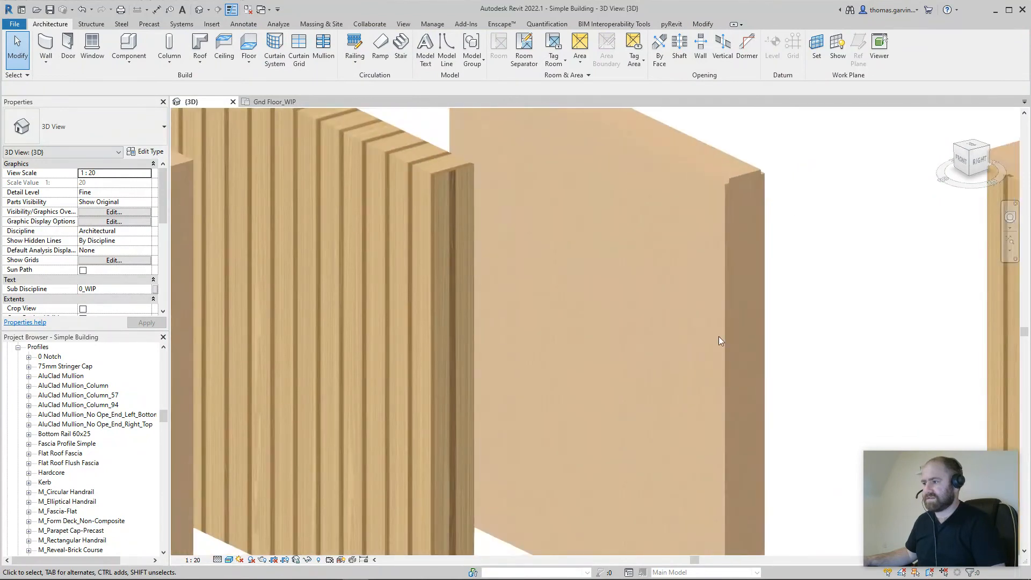
pyautogui.scroll(5, 489, 395)
pyautogui.scroll(2, 490, 396)
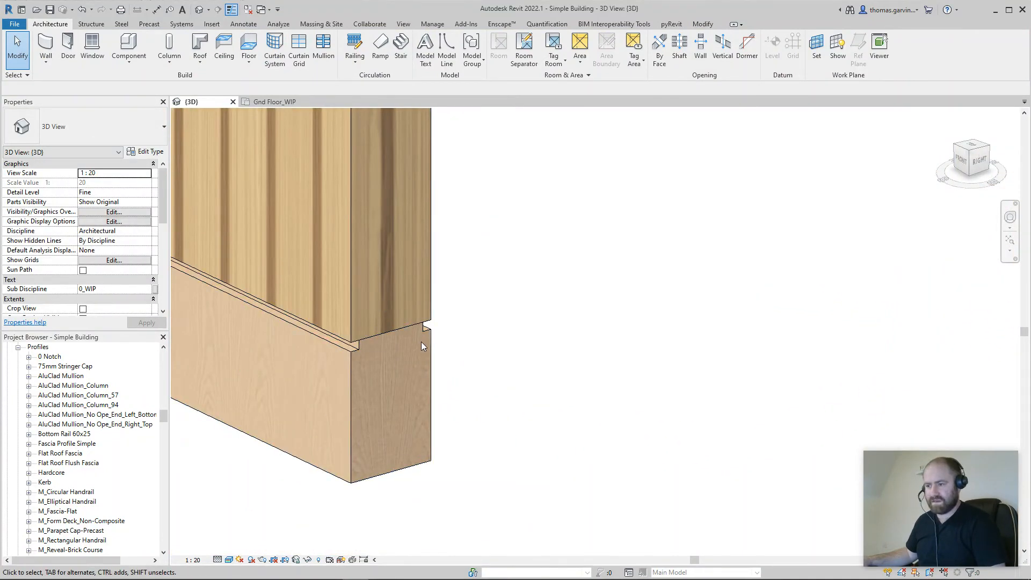
pyautogui.scroll(-4, 427, 342)
pyautogui.scroll(3, 765, 370)
pyautogui.moveTo(765, 371); pyautogui.dragTo(579, 288, button='middle')
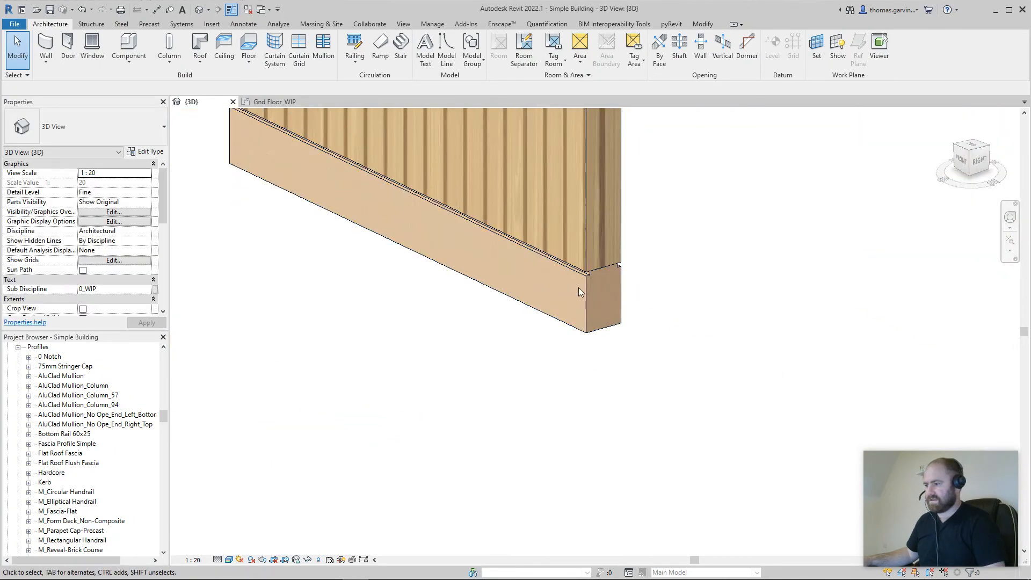
pyautogui.scroll(-4, 434, 363)
pyautogui.moveTo(502, 375); pyautogui.dragTo(851, 415, button='middle')
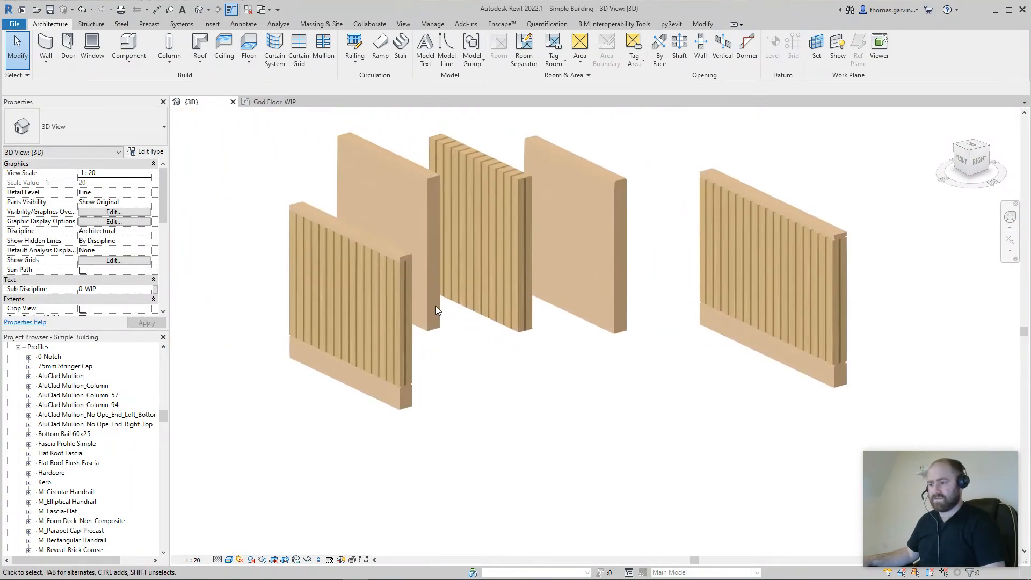
# Compare the top joint of the stacked stub wall with the recessed gap under the cap in the reference photo
pyautogui.click(435, 203)
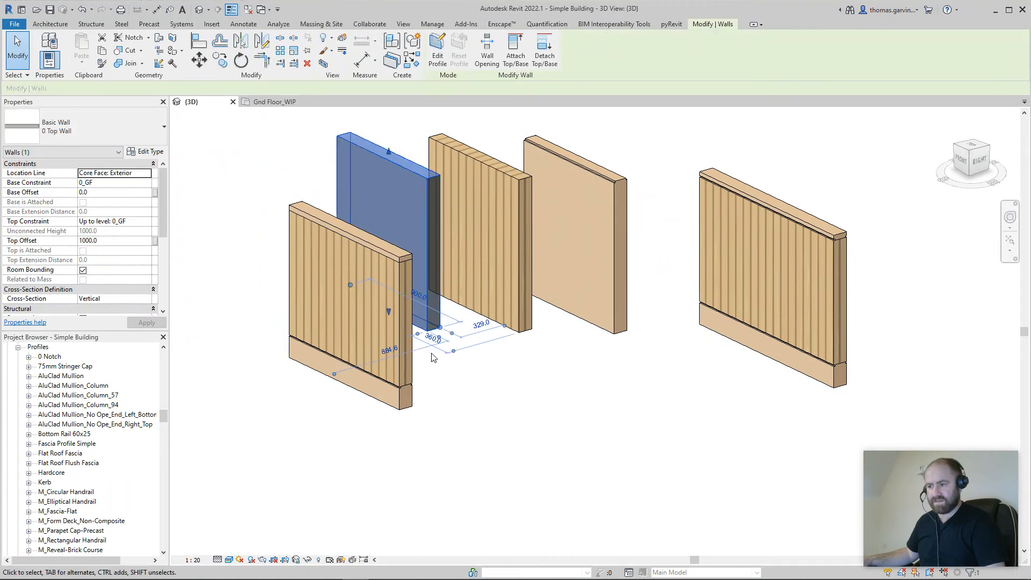
pyautogui.scroll(3, 396, 258)
pyautogui.moveTo(703, 246); pyautogui.dragTo(3, 250, button='middle')
pyautogui.scroll(3, 589, 245)
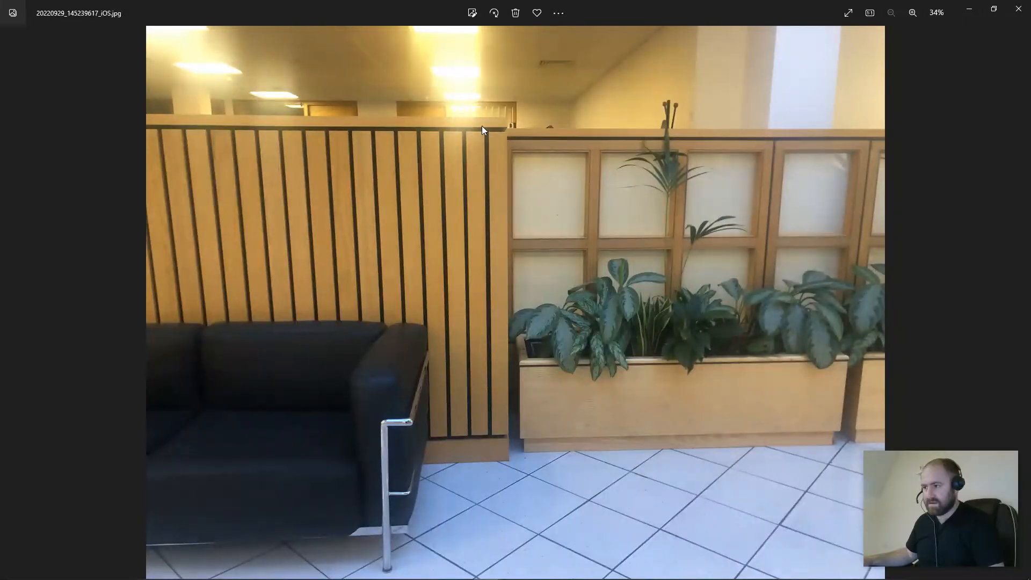
pyautogui.click(481, 130)
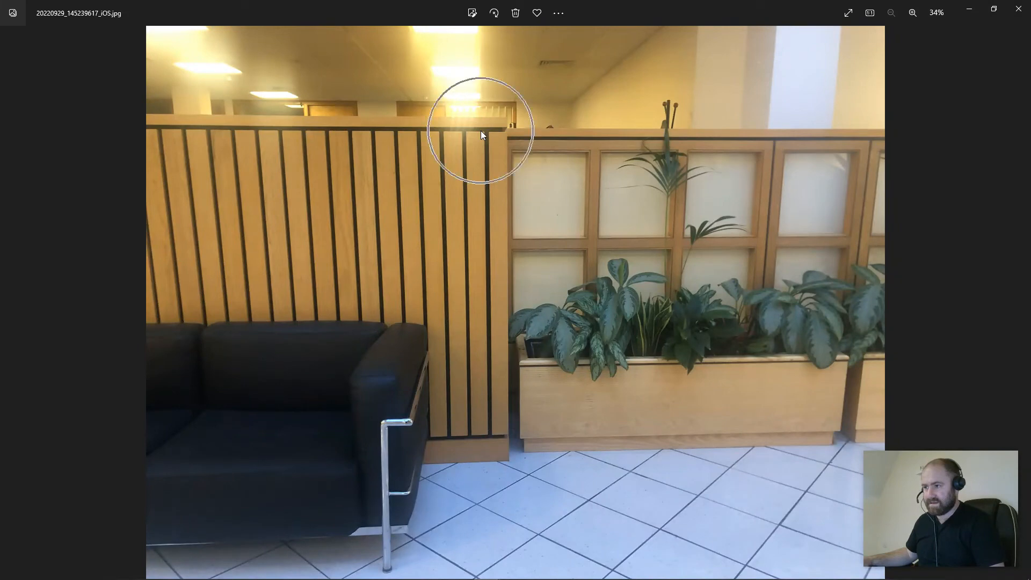
pyautogui.click(968, 10)
pyautogui.scroll(-5, 546, 214)
pyautogui.scroll(-3, 510, 312)
pyautogui.moveTo(391, 330); pyautogui.dragTo(847, 291, button='middle')
pyautogui.press('Escape')
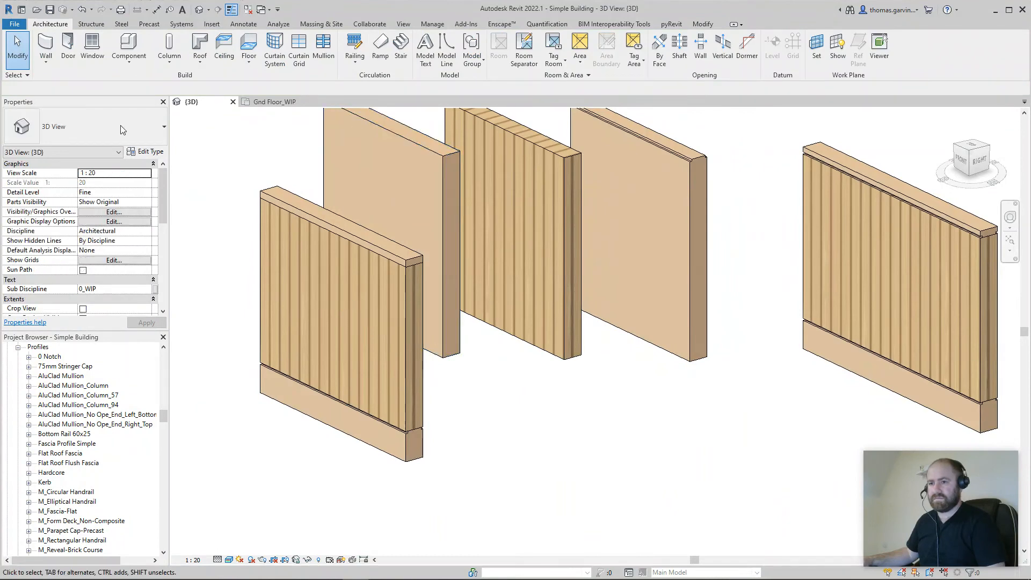
# Open the structure of the standalone 0 Top Wall type for editing
pyautogui.click(423, 143)
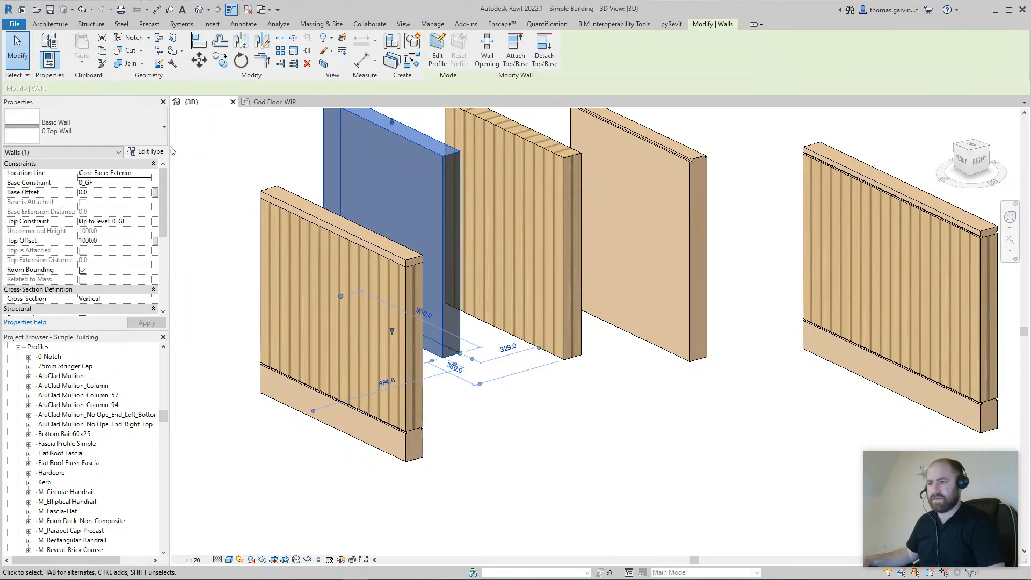
pyautogui.click(145, 151)
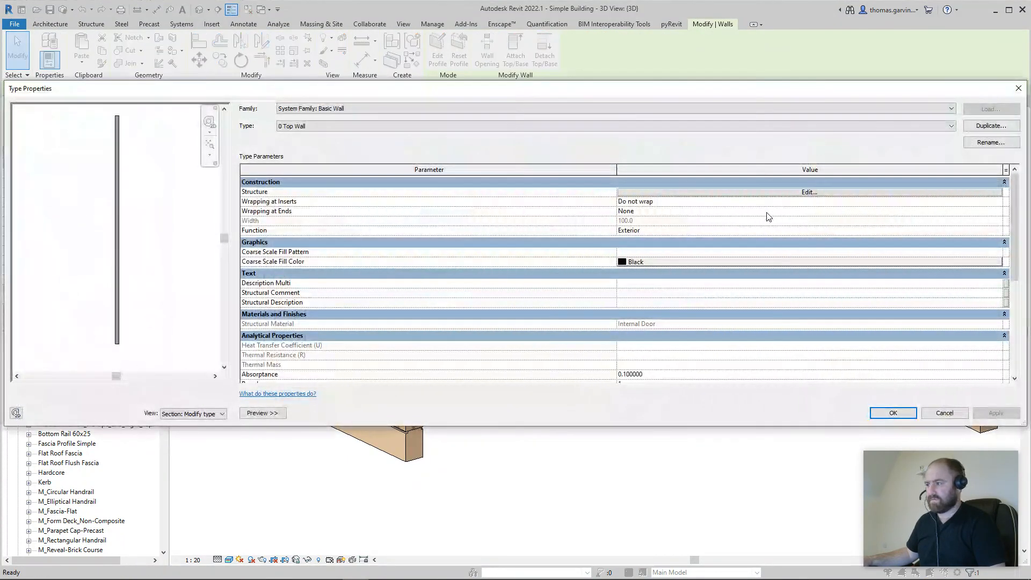
pyautogui.click(768, 192)
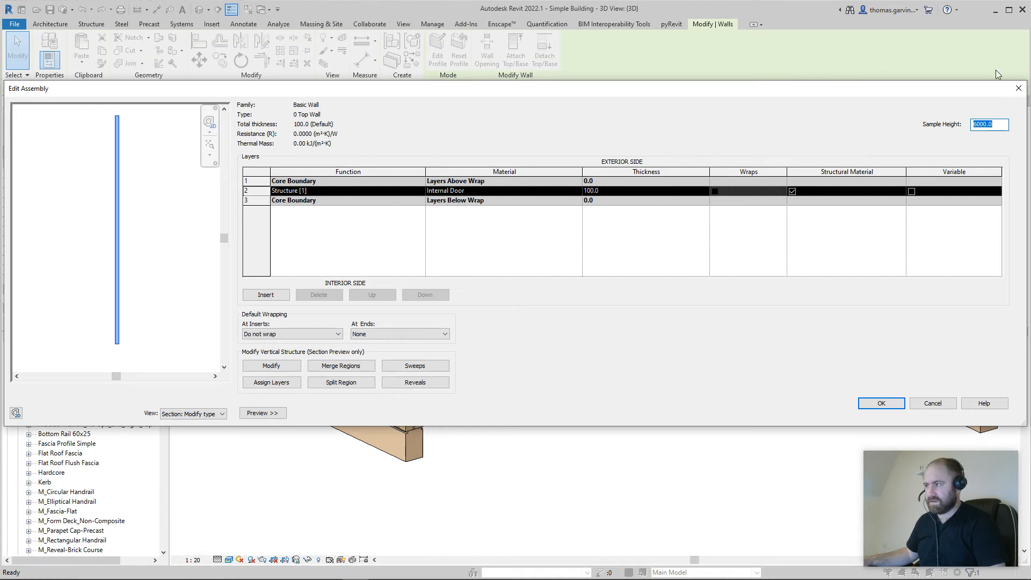
pyautogui.click(425, 383)
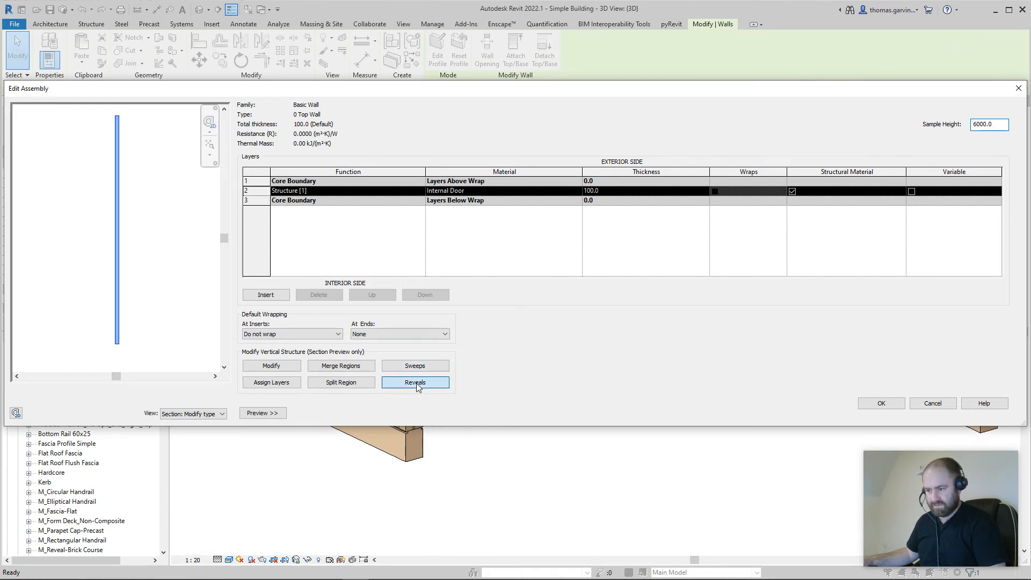
pyautogui.press('Escape')
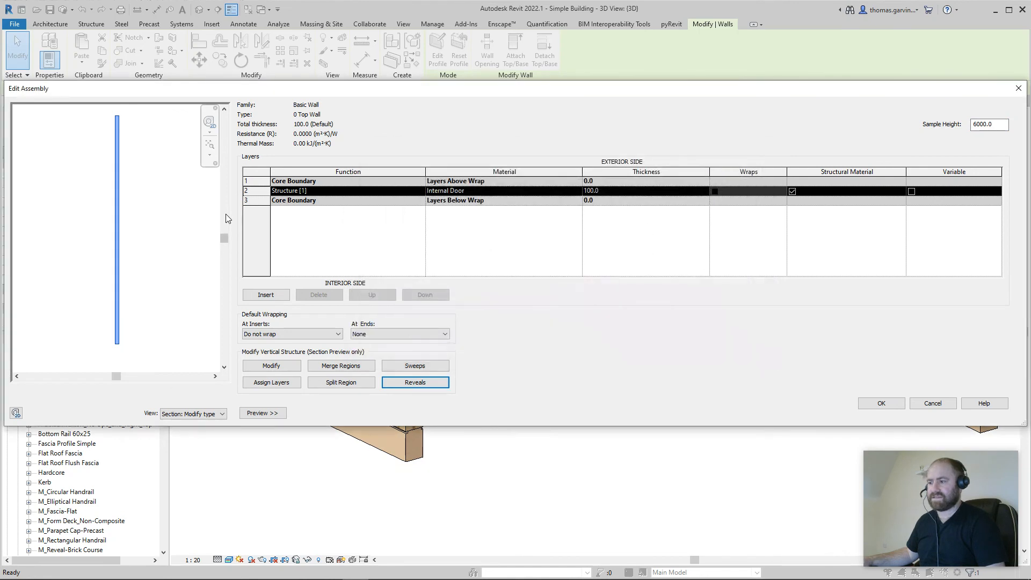
# Add a flipped 0 Notch reveal on the exterior side at the base of the 0 Top Wall type
pyautogui.moveTo(122, 145); pyautogui.dragTo(138, 205, button='middle')
pyautogui.moveTo(147, 263); pyautogui.dragTo(150, 141, button='middle')
pyautogui.moveTo(134, 204); pyautogui.dragTo(123, 69, button='middle')
pyautogui.scroll(2, 95, 230)
pyautogui.scroll(2, 147, 223)
pyautogui.scroll(6, 133, 215)
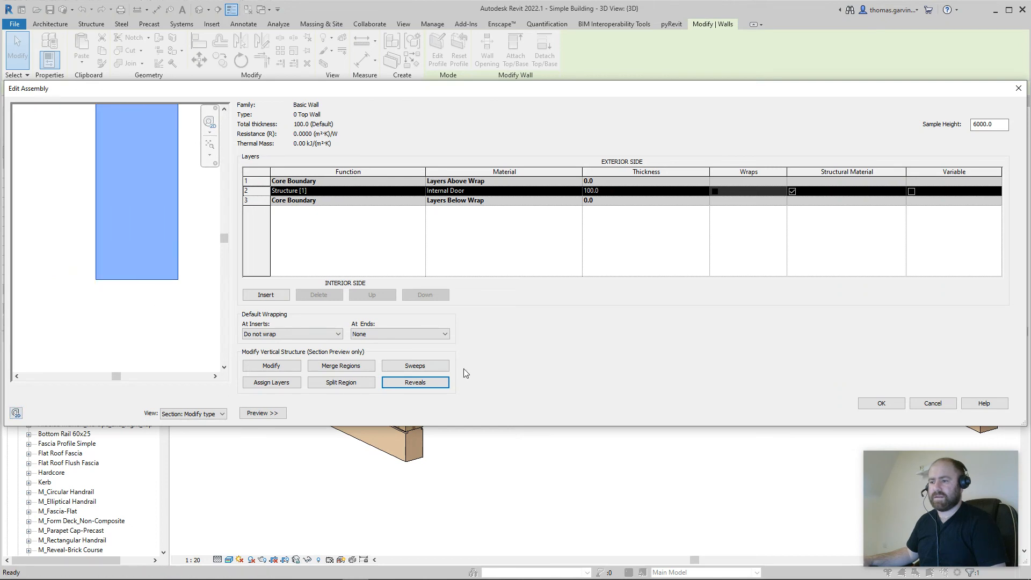
pyautogui.click(434, 382)
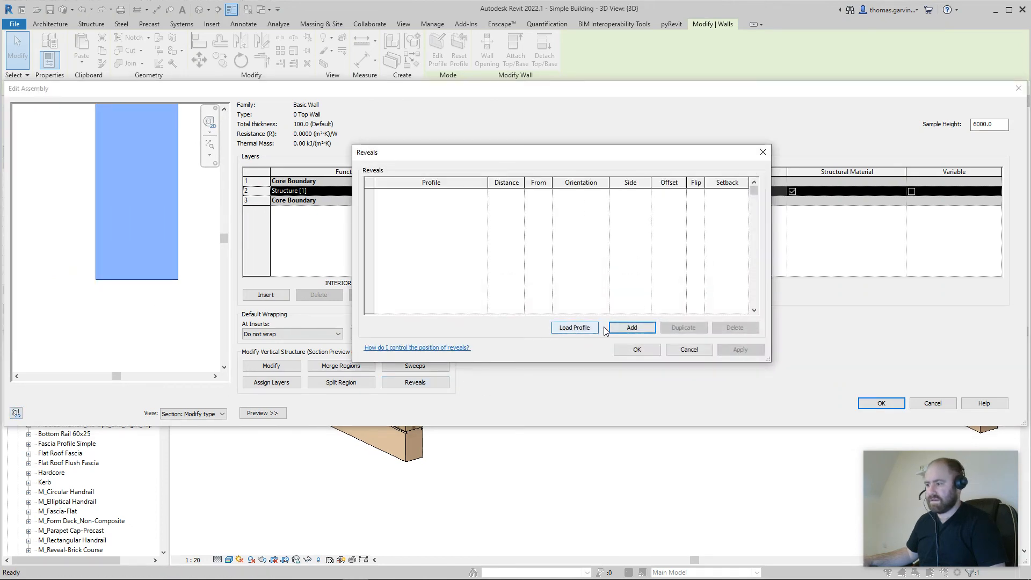
pyautogui.click(637, 329)
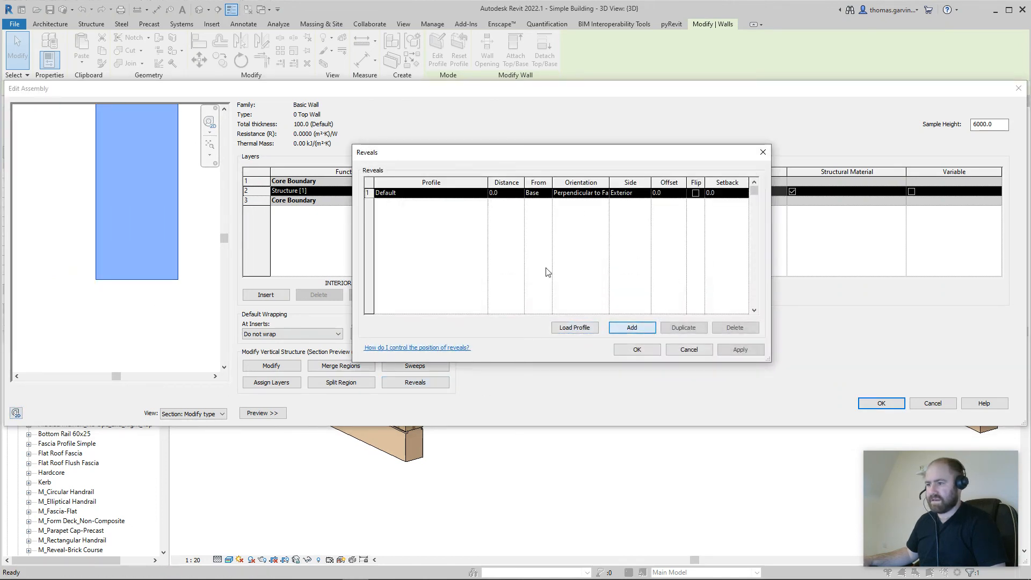
pyautogui.click(483, 193)
pyautogui.click(418, 211)
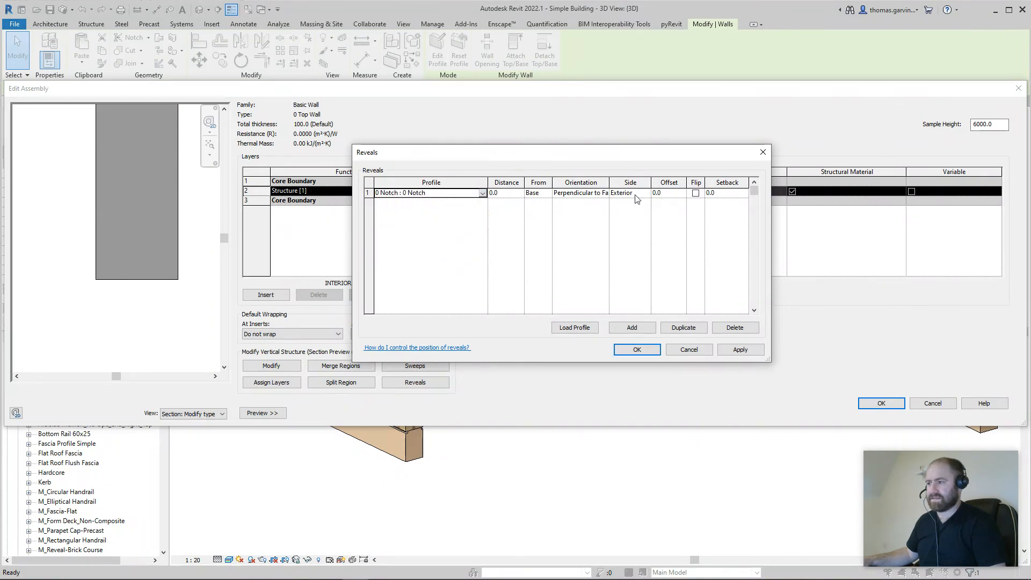
pyautogui.click(740, 349)
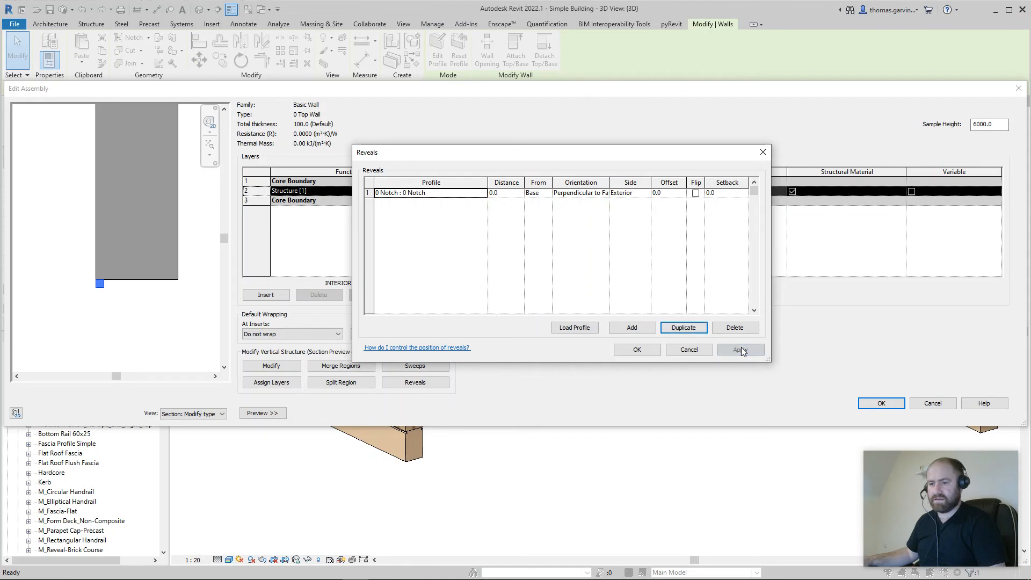
pyautogui.click(695, 193)
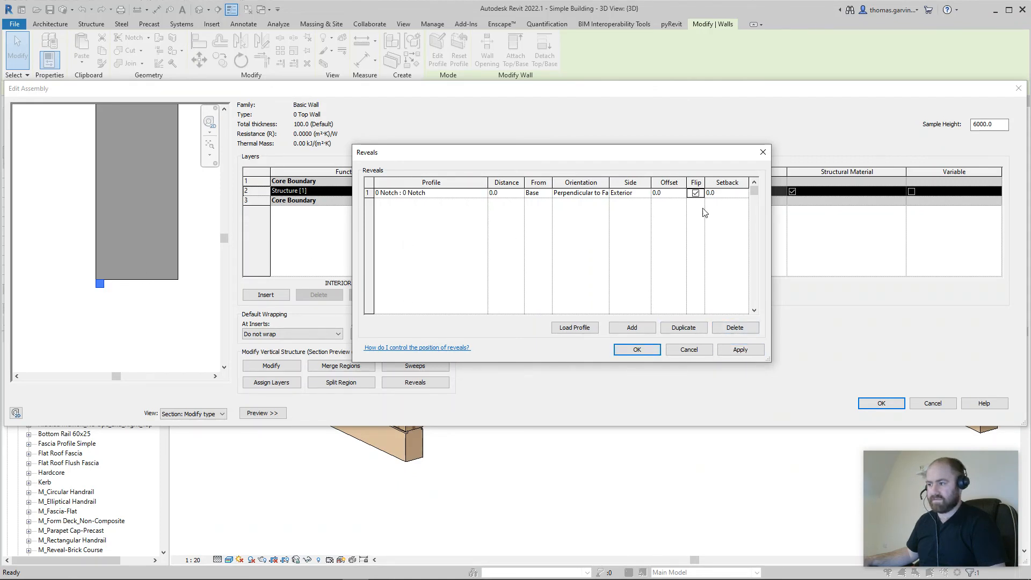
pyautogui.click(740, 349)
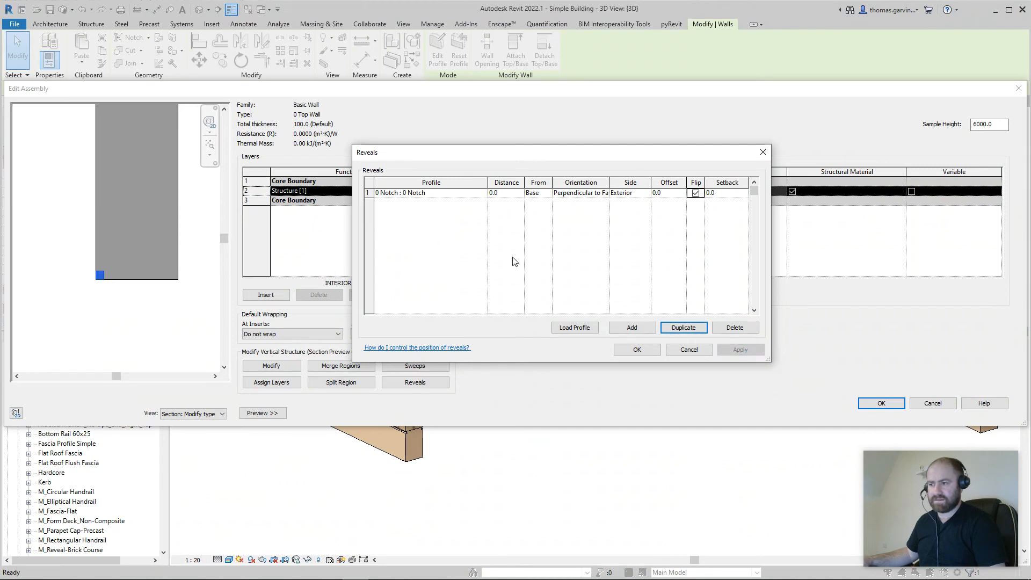
# Add a second 0 Notch reveal at the wall base, with its side set to Interior and flipped
pyautogui.click(632, 327)
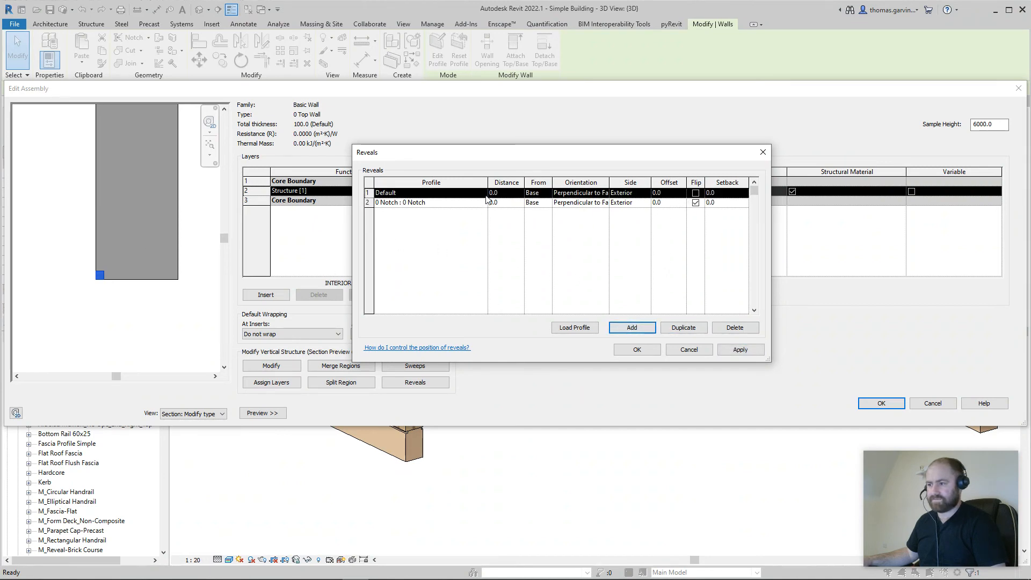
pyautogui.click(485, 196)
pyautogui.click(408, 210)
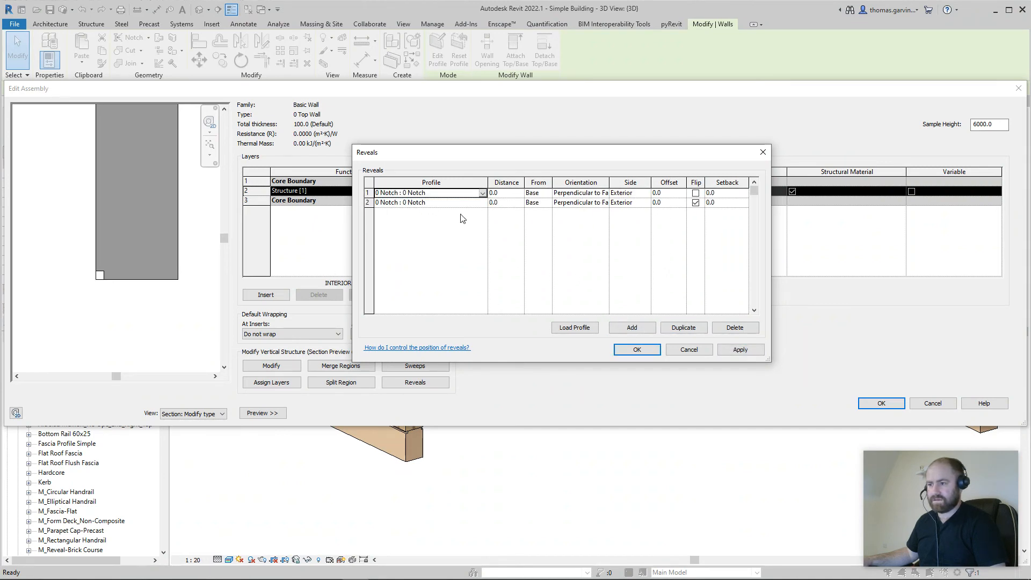
pyautogui.click(646, 196)
pyautogui.click(621, 210)
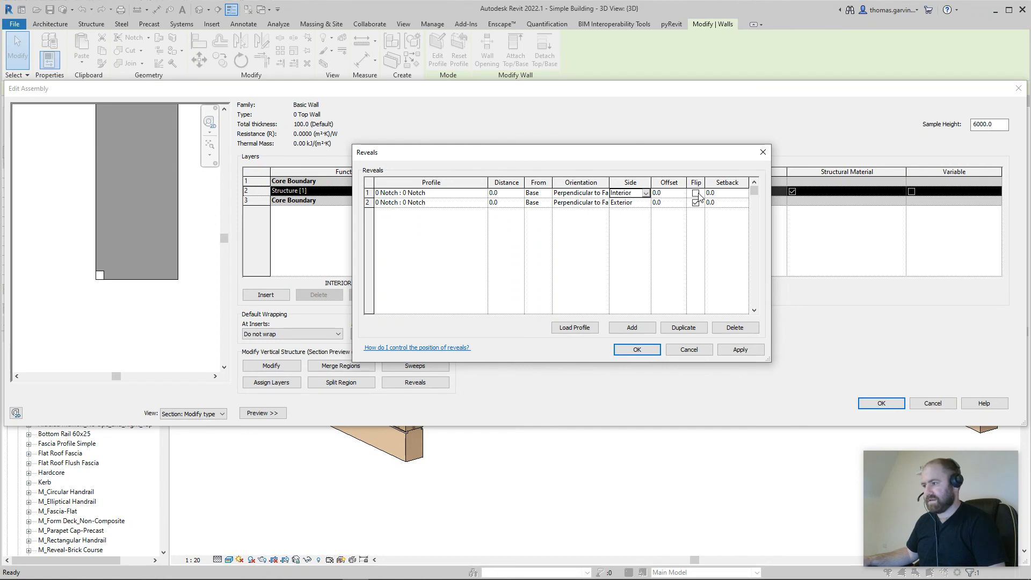
pyautogui.click(740, 349)
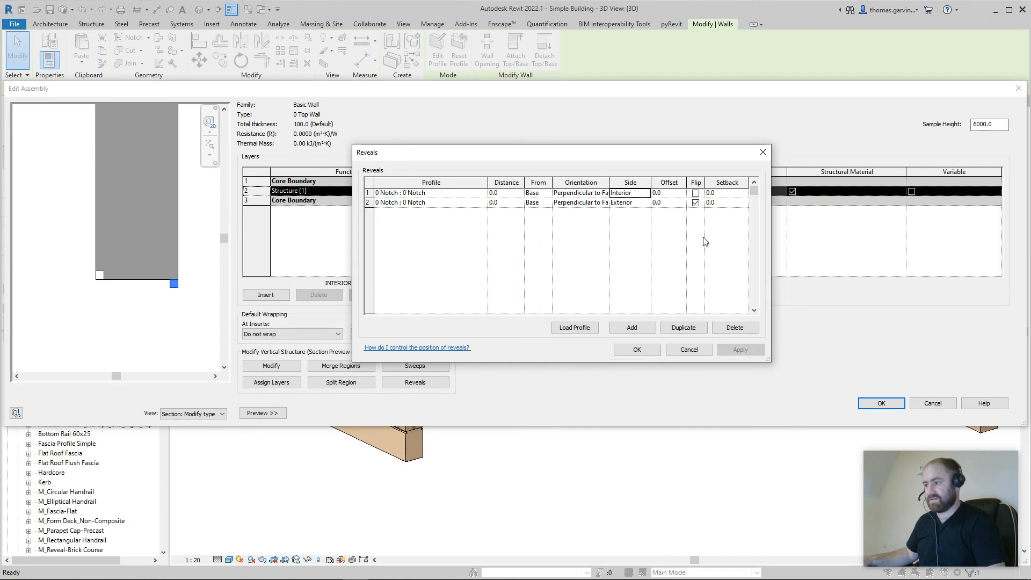
pyautogui.click(695, 193)
pyautogui.click(739, 350)
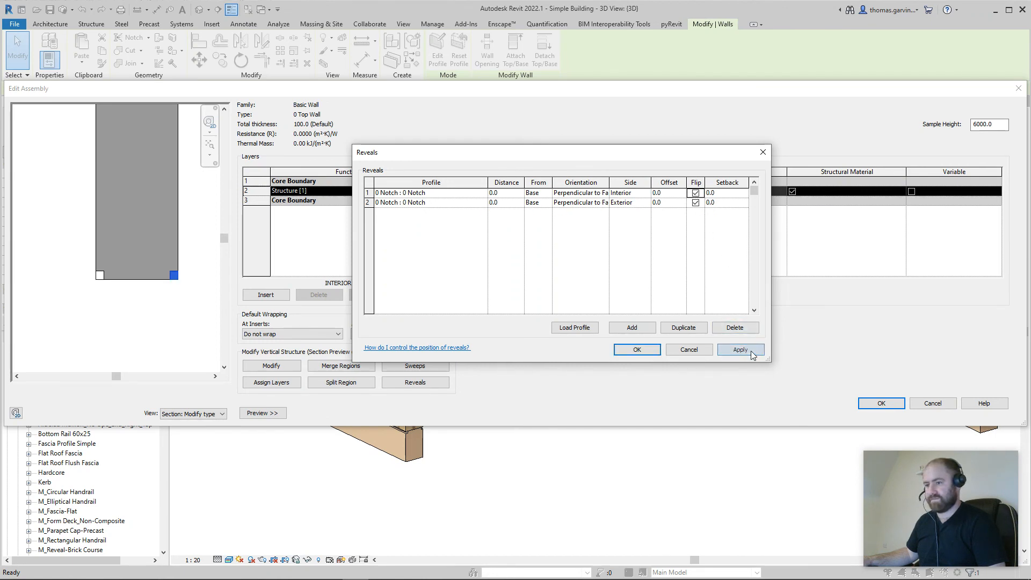
# Accept the reveals, the structure and the 0 Top Wall type changes
pyautogui.click(636, 349)
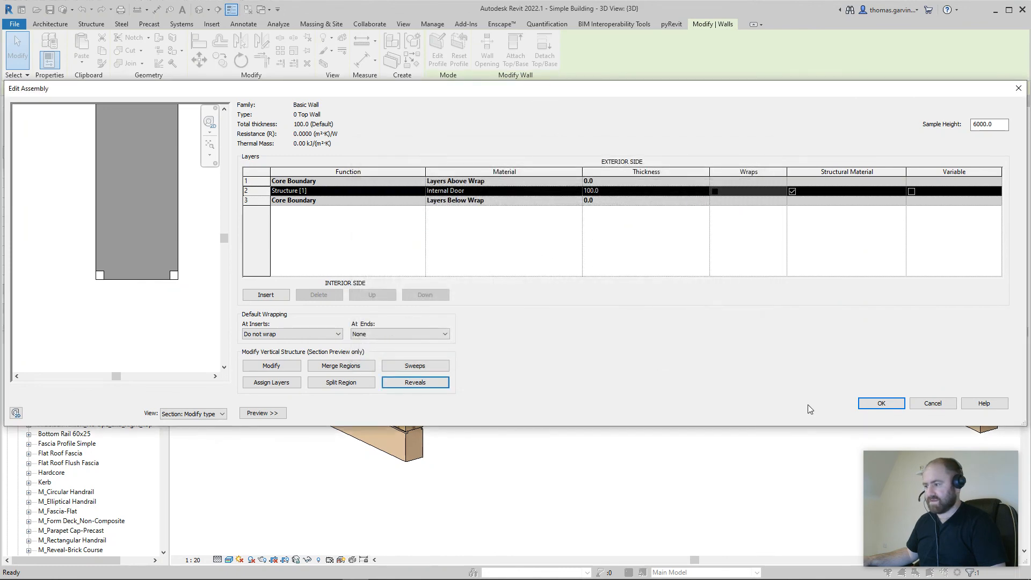
pyautogui.click(880, 404)
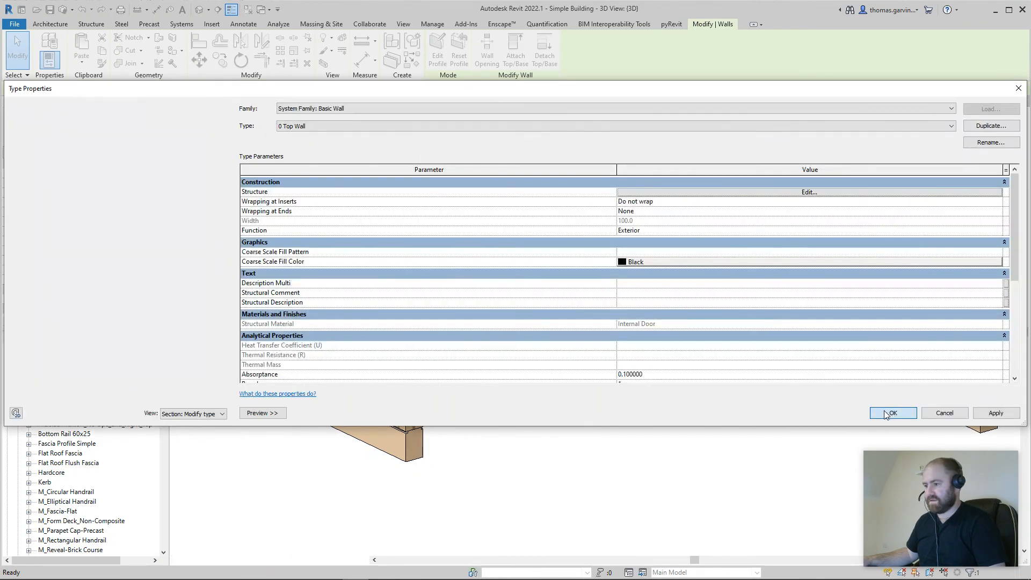
pyautogui.click(892, 410)
# Examine the notches along the bottom of the standalone 0 Top Wall and at the top joint of the stacked wall
pyautogui.scroll(5, 699, 356)
pyautogui.scroll(-4, 676, 381)
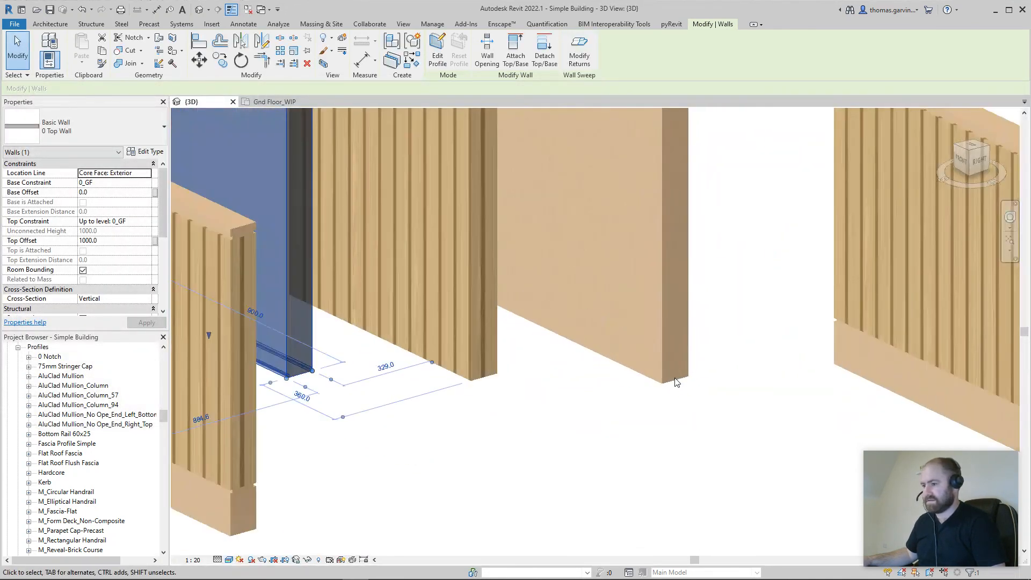
pyautogui.moveTo(685, 216); pyautogui.dragTo(679, 339, button='middle')
pyautogui.scroll(5, 444, 452)
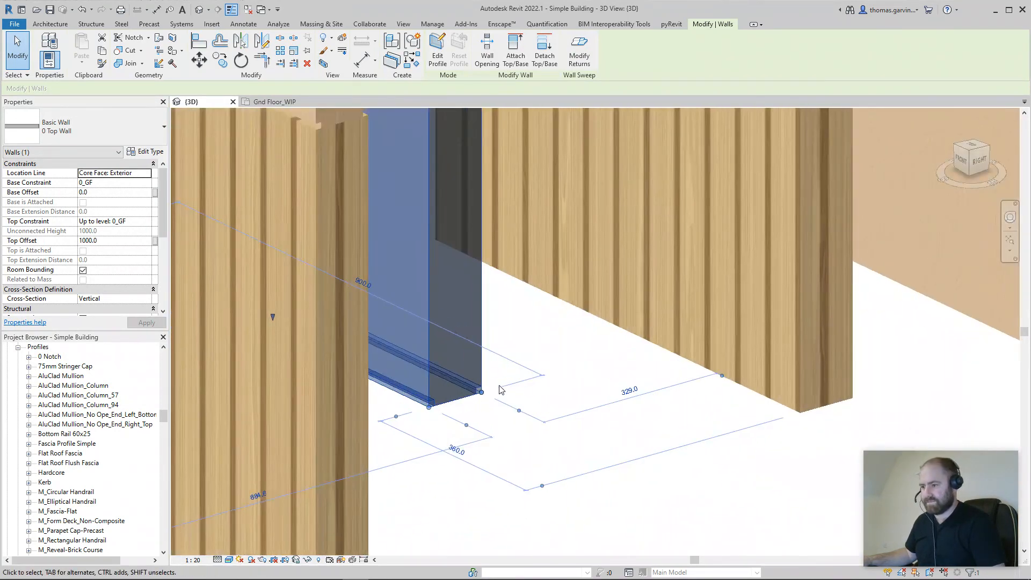
pyautogui.click(533, 328)
pyautogui.scroll(-4, 477, 387)
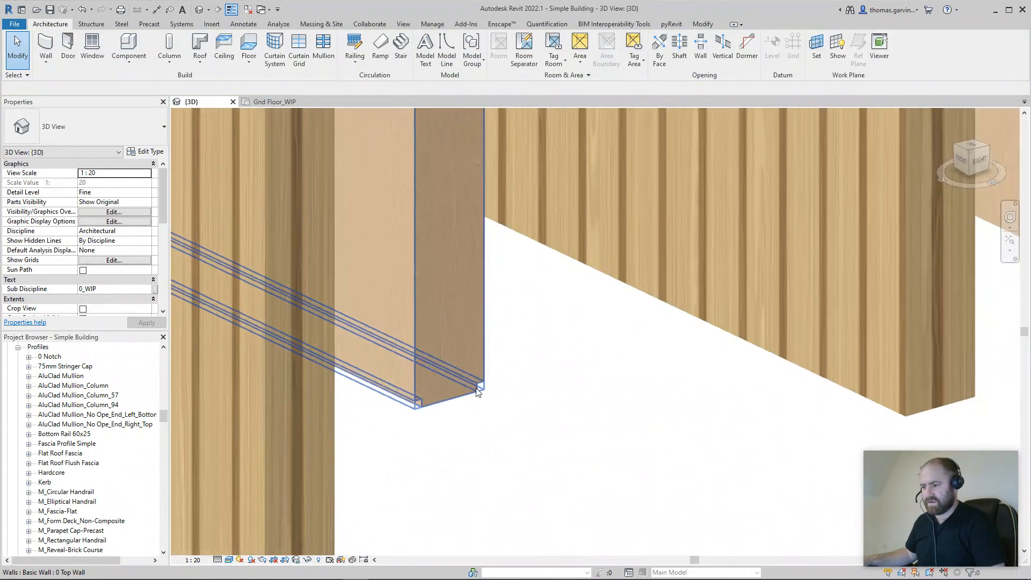
pyautogui.scroll(-1, 476, 387)
pyautogui.scroll(4, 406, 269)
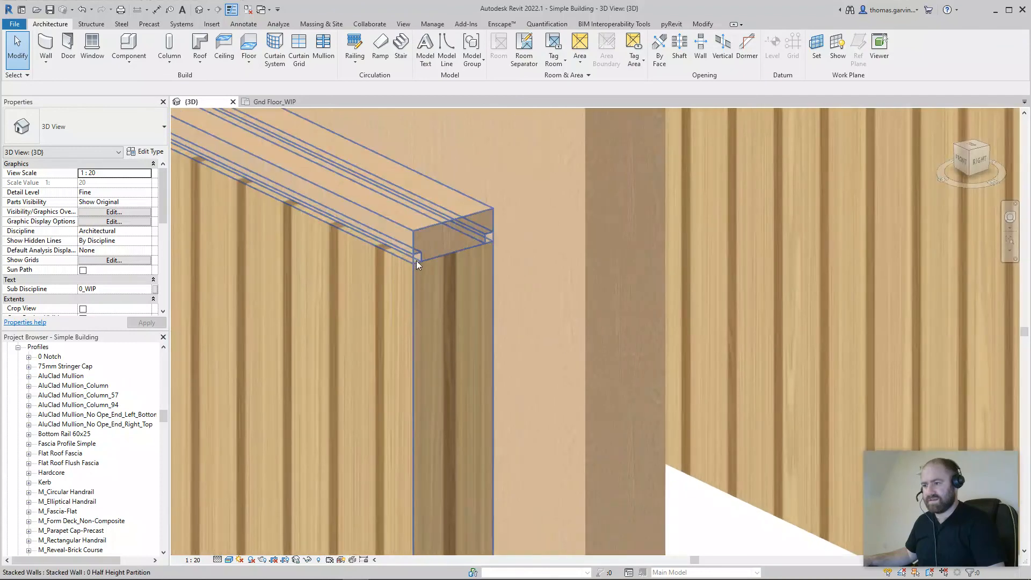
# Temporarily isolate the 0 Half Height Partition stacked stub wall in the 3D view and clear the selection
pyautogui.scroll(-3, 427, 260)
pyautogui.scroll(-1, 434, 260)
pyautogui.click(433, 261)
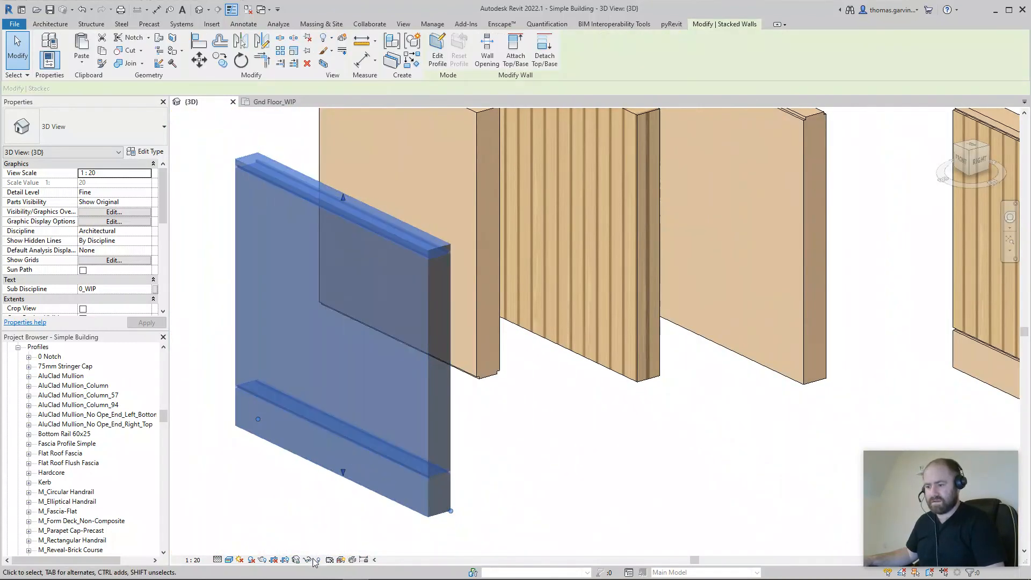
pyautogui.click(308, 560)
pyautogui.click(337, 522)
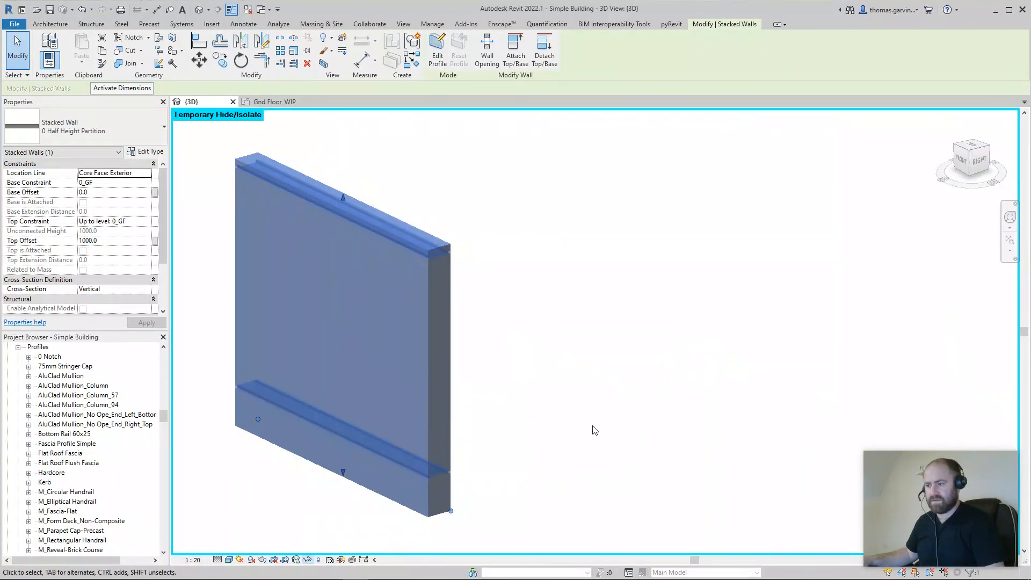
pyautogui.click(519, 341)
# Examine the isolated partition's recessed top joint up close, and the whole wall with its cap, slats and base
pyautogui.scroll(5, 444, 271)
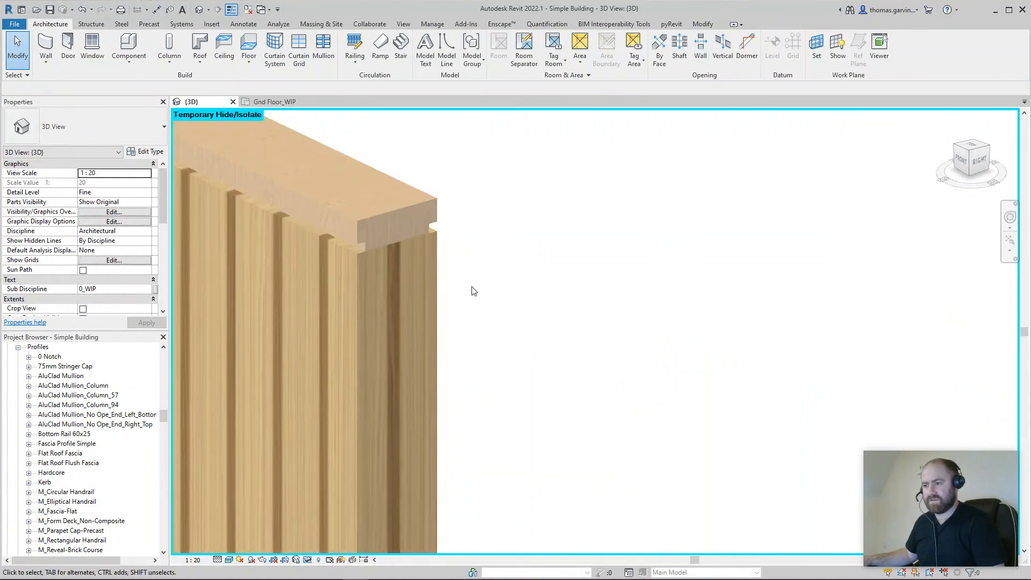
pyautogui.scroll(-5, 603, 344)
pyautogui.moveTo(617, 429); pyautogui.dragTo(666, 327, button='middle')
pyautogui.keyDown('shift'); pyautogui.moveTo(663, 386); pyautogui.dragTo(651, 365, button='middle'); pyautogui.keyUp('shift')
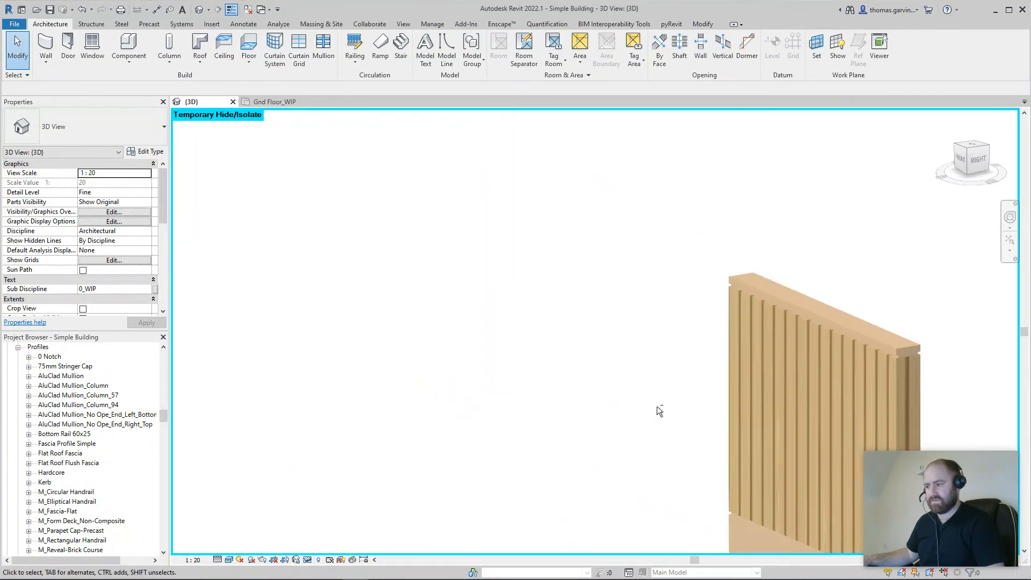
pyautogui.scroll(1, 657, 416)
pyautogui.moveTo(665, 430); pyautogui.dragTo(423, 278, button='middle')
pyautogui.moveTo(814, 254); pyautogui.dragTo(720, 292, button='middle')
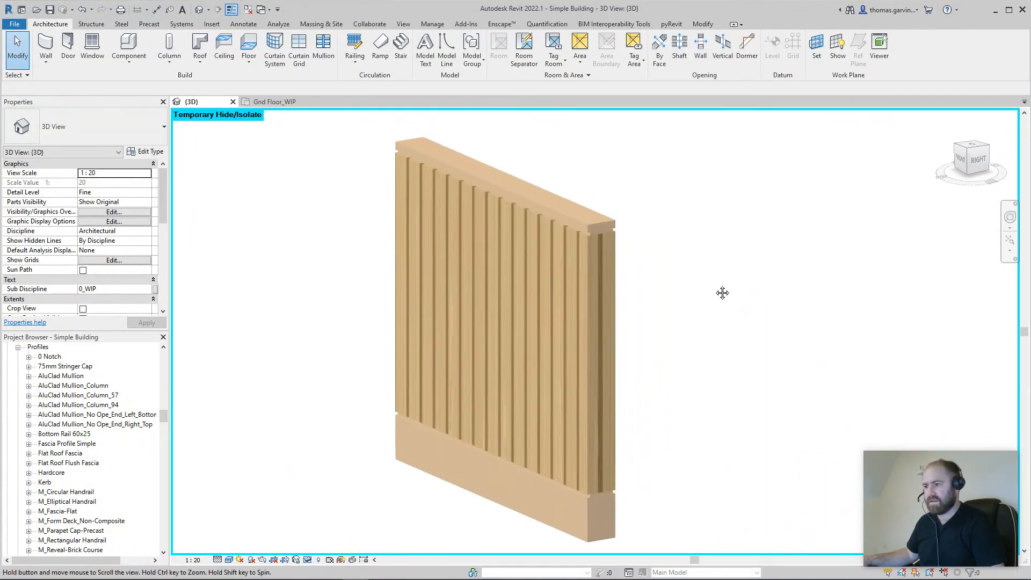